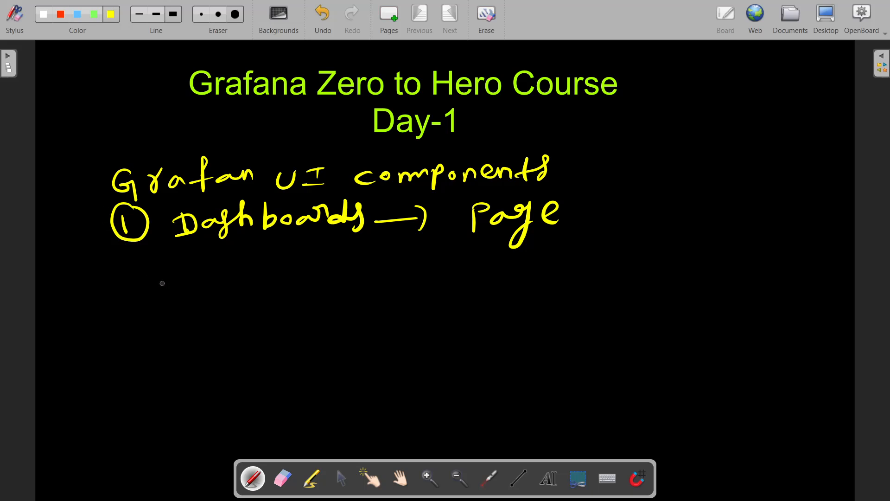
Handwrite the circled number 2 and "Panels" with an arrow beneath the Dashboards line
{"action": "mouse_move", "coordinate": [123, 268]}
{"action": "left_mouse_down"}
{"action": "mouse_move", "coordinate": [125, 280]}
{"action": "mouse_move", "coordinate": [144, 280]}
{"action": "left_mouse_up"}
{"action": "mouse_move", "coordinate": [149, 260]}
{"action": "left_mouse_down"}
{"action": "mouse_move", "coordinate": [121, 255]}
{"action": "mouse_move", "coordinate": [156, 262]}
{"action": "mouse_move", "coordinate": [198, 299]}
{"action": "mouse_move", "coordinate": [199, 284]}
{"action": "mouse_move", "coordinate": [258, 288]}
{"action": "mouse_move", "coordinate": [300, 272]}
{"action": "mouse_move", "coordinate": [289, 295]}
{"action": "mouse_move", "coordinate": [375, 290]}
{"action": "left_mouse_up"}
{"action": "mouse_move", "coordinate": [370, 278]}
{"action": "left_mouse_down"}
{"action": "mouse_move", "coordinate": [381, 288]}
{"action": "mouse_move", "coordinate": [374, 301]}
{"action": "left_mouse_up"}
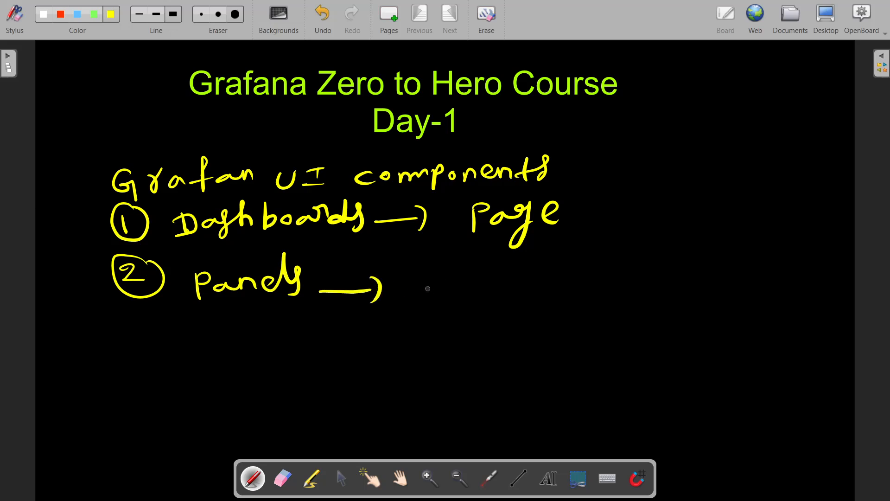
Handwrite "small blocks inside a dashboards" after the Panels arrow as its description
{"action": "mouse_move", "coordinate": [429, 286]}
{"action": "left_mouse_down"}
{"action": "mouse_move", "coordinate": [423, 290]}
{"action": "mouse_move", "coordinate": [441, 304]}
{"action": "mouse_move", "coordinate": [468, 302]}
{"action": "left_mouse_up"}
{"action": "mouse_move", "coordinate": [473, 296]}
{"action": "left_mouse_down"}
{"action": "mouse_move", "coordinate": [553, 297]}
{"action": "mouse_move", "coordinate": [564, 306]}
{"action": "mouse_move", "coordinate": [581, 292]}
{"action": "mouse_move", "coordinate": [628, 299]}
{"action": "left_mouse_up"}
{"action": "left_click", "coordinate": [681, 284]}
{"action": "mouse_move", "coordinate": [684, 290]}
{"action": "left_mouse_down"}
{"action": "mouse_move", "coordinate": [683, 302]}
{"action": "mouse_move", "coordinate": [718, 307]}
{"action": "left_mouse_up"}
{"action": "left_click_drag", "start_coordinate": [719, 296], "coordinate": [792, 306]}
{"action": "mouse_move", "coordinate": [620, 319]}
{"action": "left_mouse_down"}
{"action": "mouse_move", "coordinate": [619, 331]}
{"action": "mouse_move", "coordinate": [659, 328]}
{"action": "mouse_move", "coordinate": [654, 341]}
{"action": "left_mouse_up"}
{"action": "mouse_move", "coordinate": [673, 309]}
{"action": "left_mouse_down"}
{"action": "mouse_move", "coordinate": [689, 333]}
{"action": "mouse_move", "coordinate": [754, 331]}
{"action": "mouse_move", "coordinate": [791, 316]}
{"action": "mouse_move", "coordinate": [796, 332]}
{"action": "mouse_move", "coordinate": [806, 323]}
{"action": "left_mouse_up"}
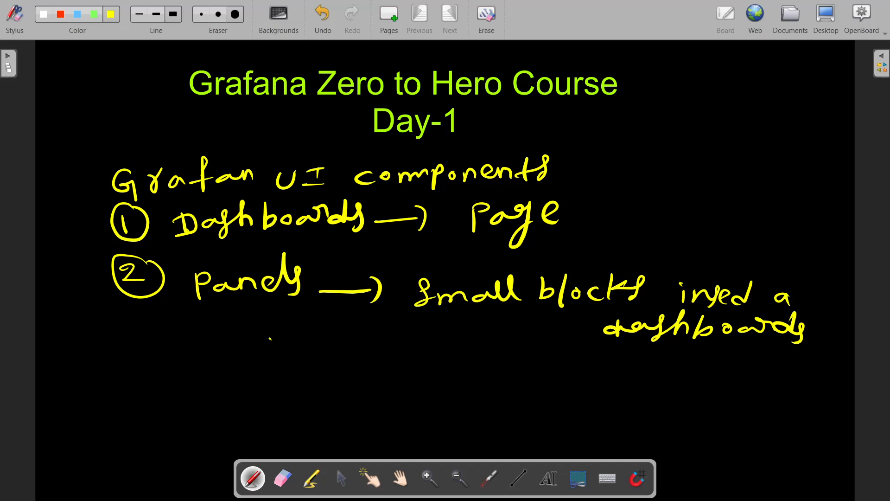
Handwrite the panel examples "Graph, Stat, Chart." beneath the Panels line
{"action": "mouse_move", "coordinate": [270, 337]}
{"action": "left_mouse_down"}
{"action": "mouse_move", "coordinate": [278, 353]}
{"action": "mouse_move", "coordinate": [304, 341]}
{"action": "mouse_move", "coordinate": [368, 359]}
{"action": "left_mouse_up"}
{"action": "mouse_move", "coordinate": [404, 331]}
{"action": "left_mouse_down"}
{"action": "mouse_move", "coordinate": [401, 340]}
{"action": "mouse_move", "coordinate": [418, 352]}
{"action": "left_mouse_up"}
{"action": "left_click_drag", "start_coordinate": [418, 340], "coordinate": [442, 342]}
{"action": "mouse_move", "coordinate": [452, 315]}
{"action": "left_mouse_down"}
{"action": "mouse_move", "coordinate": [449, 343]}
{"action": "mouse_move", "coordinate": [459, 330]}
{"action": "mouse_move", "coordinate": [461, 357]}
{"action": "mouse_move", "coordinate": [552, 336]}
{"action": "left_mouse_up"}
{"action": "mouse_move", "coordinate": [558, 326]}
{"action": "left_mouse_down"}
{"action": "mouse_move", "coordinate": [557, 348]}
{"action": "mouse_move", "coordinate": [570, 340]}
{"action": "left_mouse_up"}
{"action": "left_click", "coordinate": [574, 345]}
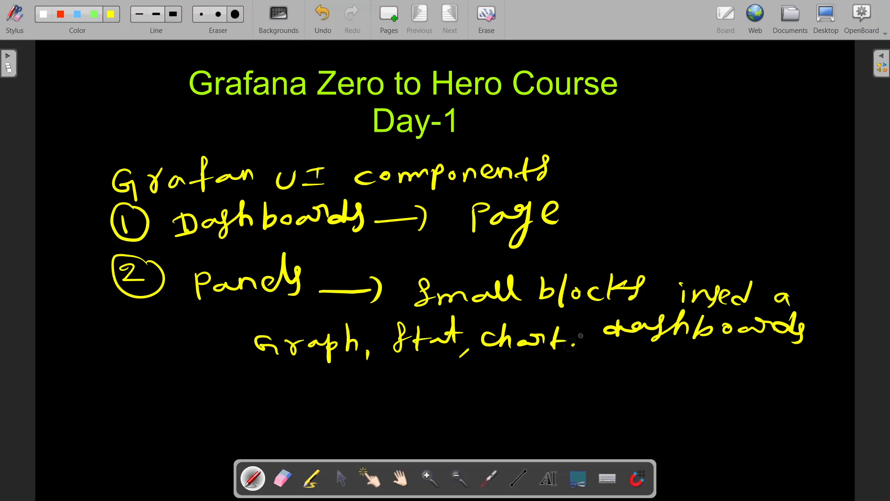
Handwrite the circled number 3 and "Explore" in the empty area below the panel examples
{"action": "scroll", "coordinate": [445, 250], "scroll_direction": "down", "scroll_amount": 5}
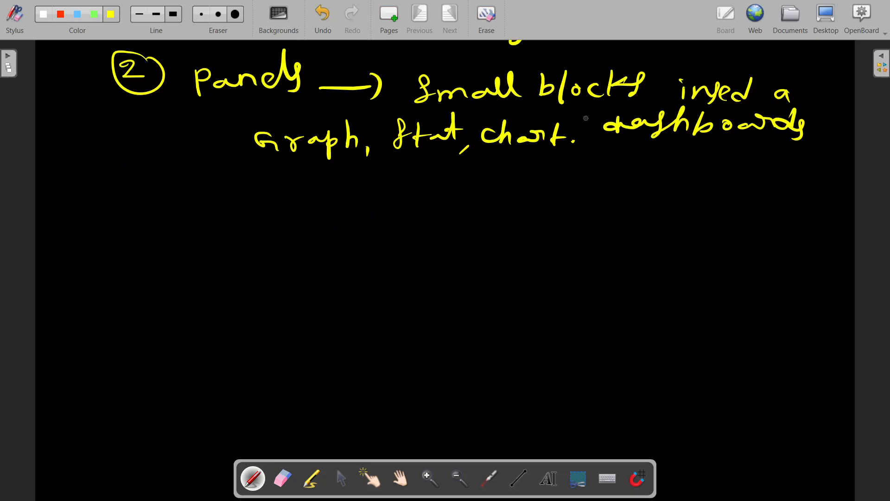
{"action": "scroll", "coordinate": [446, 250], "scroll_direction": "down", "scroll_amount": 2}
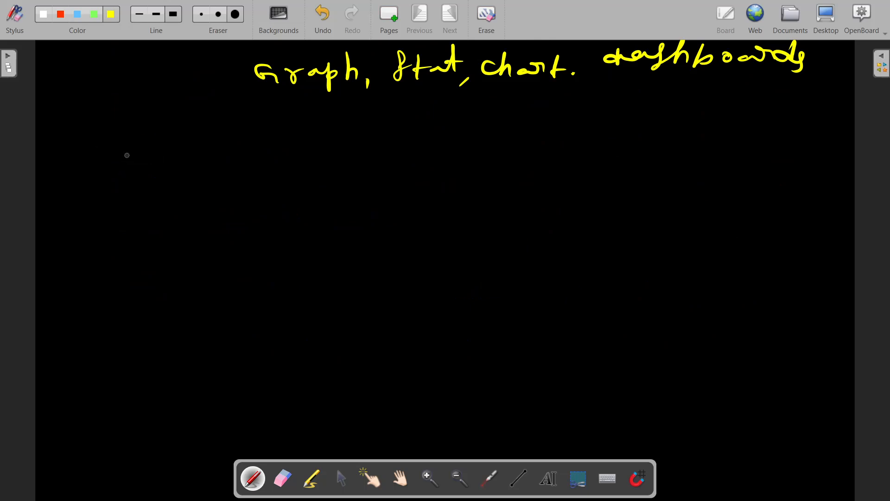
{"action": "mouse_move", "coordinate": [122, 156]}
{"action": "left_mouse_down"}
{"action": "mouse_move", "coordinate": [114, 161]}
{"action": "mouse_move", "coordinate": [118, 173]}
{"action": "mouse_move", "coordinate": [140, 163]}
{"action": "left_mouse_up"}
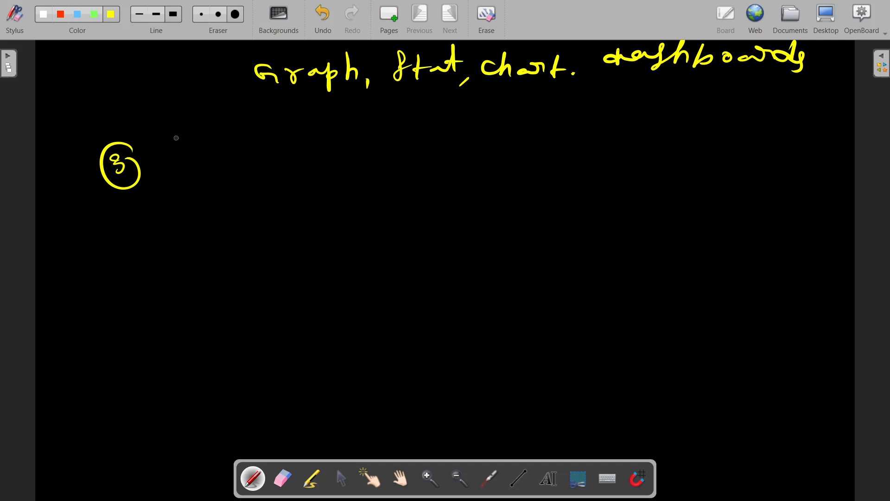
{"action": "mouse_move", "coordinate": [193, 152]}
{"action": "left_mouse_down"}
{"action": "mouse_move", "coordinate": [195, 178]}
{"action": "mouse_move", "coordinate": [233, 164]}
{"action": "mouse_move", "coordinate": [253, 174]}
{"action": "mouse_move", "coordinate": [267, 155]}
{"action": "mouse_move", "coordinate": [289, 150]}
{"action": "mouse_move", "coordinate": [307, 164]}
{"action": "left_mouse_up"}
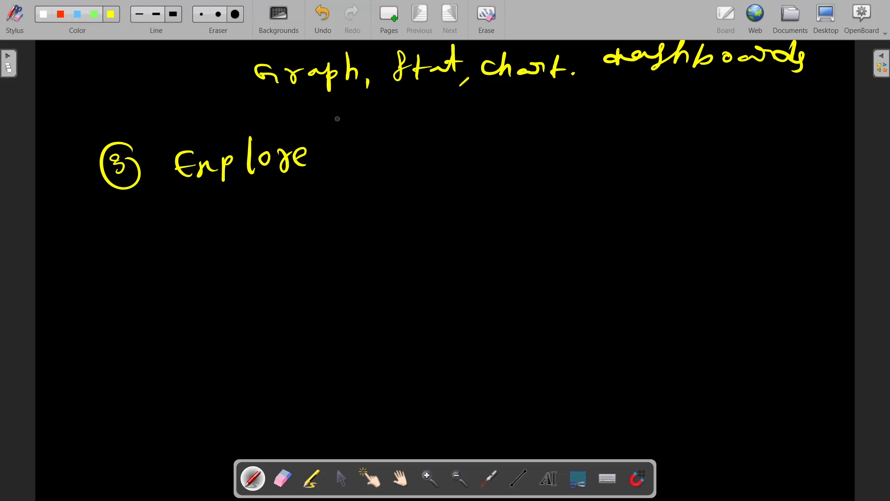
Draw an arrow after Explore and handwrite "check/Analyze the data" as its description
{"action": "left_click_drag", "start_coordinate": [317, 158], "coordinate": [349, 155]}
{"action": "mouse_move", "coordinate": [348, 139]}
{"action": "left_mouse_down"}
{"action": "mouse_move", "coordinate": [355, 165]}
{"action": "mouse_move", "coordinate": [392, 162]}
{"action": "left_mouse_up"}
{"action": "mouse_move", "coordinate": [395, 133]}
{"action": "left_mouse_down"}
{"action": "mouse_move", "coordinate": [398, 160]}
{"action": "mouse_move", "coordinate": [408, 161]}
{"action": "left_mouse_up"}
{"action": "left_click_drag", "start_coordinate": [421, 145], "coordinate": [427, 160]}
{"action": "mouse_move", "coordinate": [441, 147]}
{"action": "left_mouse_down"}
{"action": "mouse_move", "coordinate": [443, 162]}
{"action": "mouse_move", "coordinate": [471, 158]}
{"action": "mouse_move", "coordinate": [472, 178]}
{"action": "left_mouse_up"}
{"action": "mouse_move", "coordinate": [497, 149]}
{"action": "left_mouse_down"}
{"action": "mouse_move", "coordinate": [494, 167]}
{"action": "mouse_move", "coordinate": [551, 162]}
{"action": "left_mouse_up"}
{"action": "mouse_move", "coordinate": [561, 130]}
{"action": "left_mouse_down"}
{"action": "mouse_move", "coordinate": [575, 137]}
{"action": "mouse_move", "coordinate": [554, 178]}
{"action": "left_mouse_up"}
{"action": "left_click_drag", "start_coordinate": [583, 150], "coordinate": [602, 165]}
{"action": "mouse_move", "coordinate": [604, 159]}
{"action": "left_mouse_down"}
{"action": "mouse_move", "coordinate": [614, 153]}
{"action": "mouse_move", "coordinate": [610, 162]}
{"action": "left_mouse_up"}
{"action": "mouse_move", "coordinate": [649, 142]}
{"action": "left_mouse_down"}
{"action": "mouse_move", "coordinate": [648, 152]}
{"action": "mouse_move", "coordinate": [655, 148]}
{"action": "left_mouse_up"}
{"action": "mouse_move", "coordinate": [654, 134]}
{"action": "left_mouse_down"}
{"action": "mouse_move", "coordinate": [664, 156]}
{"action": "mouse_move", "coordinate": [717, 139]}
{"action": "mouse_move", "coordinate": [710, 153]}
{"action": "left_mouse_up"}
{"action": "left_click_drag", "start_coordinate": [715, 156], "coordinate": [731, 155]}
{"action": "mouse_move", "coordinate": [741, 133]}
{"action": "left_mouse_down"}
{"action": "mouse_move", "coordinate": [743, 157]}
{"action": "mouse_move", "coordinate": [754, 145]}
{"action": "mouse_move", "coordinate": [764, 152]}
{"action": "left_mouse_up"}
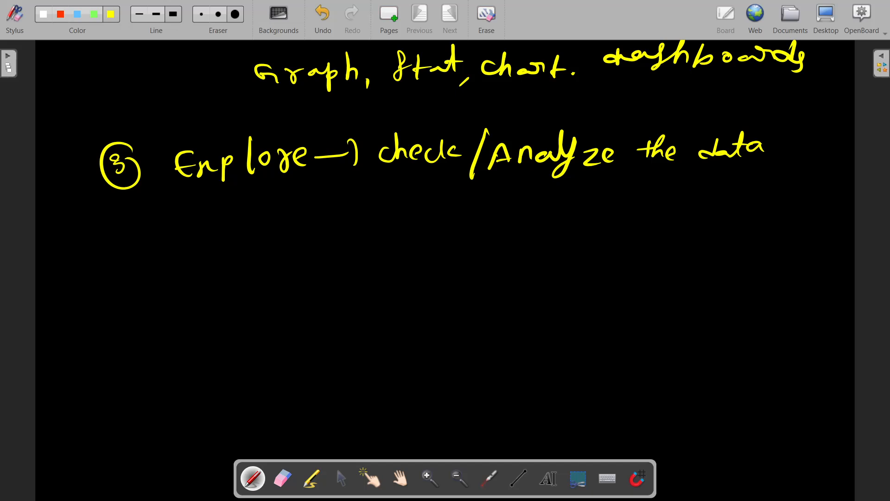
Handwrite the data examples "SNI, DT, database," beneath the Explore line
{"action": "mouse_move", "coordinate": [277, 193]}
{"action": "left_mouse_down"}
{"action": "mouse_move", "coordinate": [264, 214]}
{"action": "mouse_move", "coordinate": [312, 208]}
{"action": "left_mouse_up"}
{"action": "left_click_drag", "start_coordinate": [327, 208], "coordinate": [321, 220]}
{"action": "left_click_drag", "start_coordinate": [357, 196], "coordinate": [367, 216]}
{"action": "mouse_move", "coordinate": [384, 199]}
{"action": "left_mouse_down"}
{"action": "mouse_move", "coordinate": [406, 195]}
{"action": "mouse_move", "coordinate": [398, 215]}
{"action": "left_mouse_up"}
{"action": "left_click_drag", "start_coordinate": [415, 214], "coordinate": [408, 229]}
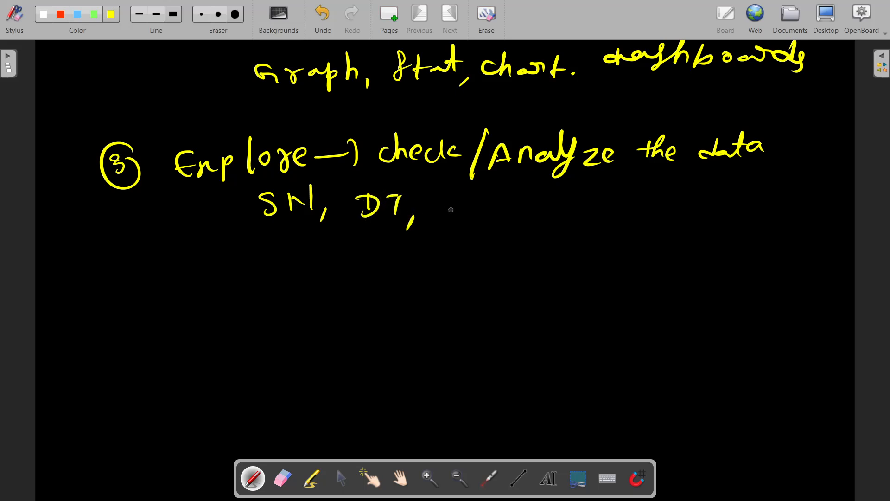
{"action": "mouse_move", "coordinate": [457, 198]}
{"action": "left_mouse_down"}
{"action": "mouse_move", "coordinate": [455, 220]}
{"action": "mouse_move", "coordinate": [438, 219]}
{"action": "left_mouse_up"}
{"action": "left_click_drag", "start_coordinate": [461, 214], "coordinate": [480, 217]}
{"action": "mouse_move", "coordinate": [486, 191]}
{"action": "left_mouse_down"}
{"action": "mouse_move", "coordinate": [483, 218]}
{"action": "mouse_move", "coordinate": [502, 206]}
{"action": "left_mouse_up"}
{"action": "left_click_drag", "start_coordinate": [495, 210], "coordinate": [514, 215]}
{"action": "mouse_move", "coordinate": [525, 195]}
{"action": "left_mouse_down"}
{"action": "mouse_move", "coordinate": [519, 217]}
{"action": "mouse_move", "coordinate": [532, 213]}
{"action": "left_mouse_up"}
{"action": "left_click_drag", "start_coordinate": [536, 209], "coordinate": [556, 208]}
{"action": "mouse_move", "coordinate": [562, 197]}
{"action": "left_mouse_down"}
{"action": "mouse_move", "coordinate": [550, 224]}
{"action": "mouse_move", "coordinate": [577, 199]}
{"action": "mouse_move", "coordinate": [582, 225]}
{"action": "left_mouse_up"}
{"action": "left_click", "coordinate": [589, 216]}
Add "server etc..." to the Explore examples and draw a large circle around the word Explore
{"action": "mouse_move", "coordinate": [631, 192]}
{"action": "left_mouse_down"}
{"action": "mouse_move", "coordinate": [616, 219]}
{"action": "mouse_move", "coordinate": [647, 208]}
{"action": "left_mouse_up"}
{"action": "mouse_move", "coordinate": [645, 213]}
{"action": "left_mouse_down"}
{"action": "mouse_move", "coordinate": [682, 202]}
{"action": "mouse_move", "coordinate": [747, 217]}
{"action": "mouse_move", "coordinate": [775, 213]}
{"action": "left_mouse_up"}
{"action": "left_click", "coordinate": [790, 212]}
{"action": "left_click", "coordinate": [803, 212]}
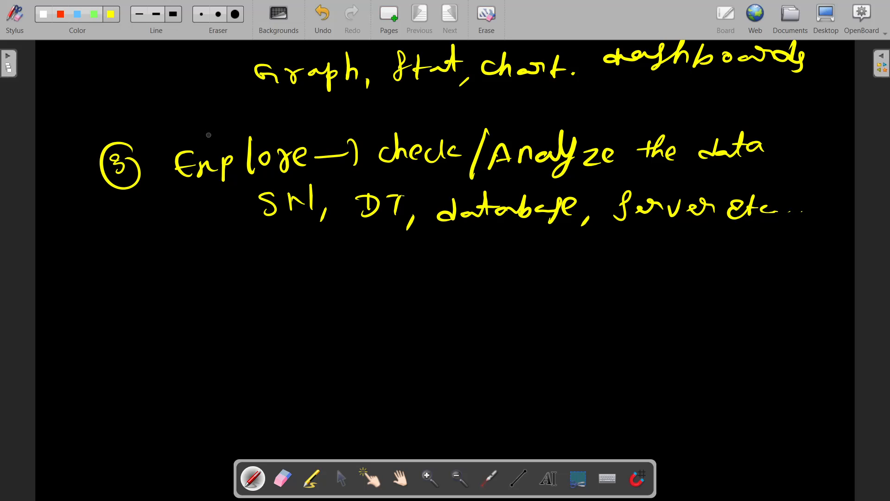
{"action": "mouse_move", "coordinate": [221, 133]}
{"action": "left_mouse_down"}
{"action": "mouse_move", "coordinate": [164, 145]}
{"action": "mouse_move", "coordinate": [211, 234]}
{"action": "mouse_move", "coordinate": [366, 186]}
{"action": "mouse_move", "coordinate": [289, 118]}
{"action": "mouse_move", "coordinate": [203, 132]}
{"action": "left_mouse_up"}
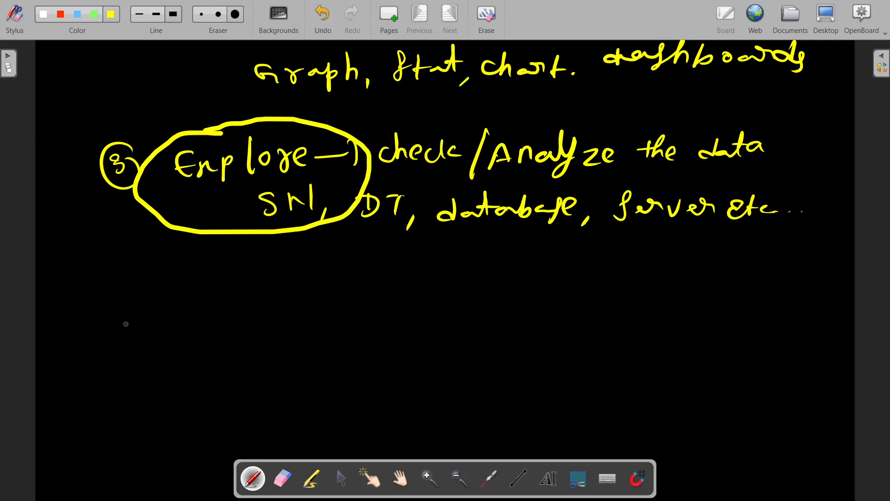
Handwrite the circled number 4 and "Data Sources" with an arrow below the Explore notes
{"action": "mouse_move", "coordinate": [122, 282]}
{"action": "left_mouse_down"}
{"action": "mouse_move", "coordinate": [115, 296]}
{"action": "mouse_move", "coordinate": [133, 297]}
{"action": "left_mouse_up"}
{"action": "mouse_move", "coordinate": [124, 285]}
{"action": "left_mouse_down"}
{"action": "mouse_move", "coordinate": [126, 305]}
{"action": "mouse_move", "coordinate": [138, 282]}
{"action": "mouse_move", "coordinate": [189, 301]}
{"action": "mouse_move", "coordinate": [242, 270]}
{"action": "mouse_move", "coordinate": [250, 291]}
{"action": "left_mouse_up"}
{"action": "left_click_drag", "start_coordinate": [233, 284], "coordinate": [278, 290]}
{"action": "mouse_move", "coordinate": [332, 273]}
{"action": "left_mouse_down"}
{"action": "mouse_move", "coordinate": [319, 293]}
{"action": "mouse_move", "coordinate": [342, 283]}
{"action": "mouse_move", "coordinate": [392, 290]}
{"action": "left_mouse_up"}
{"action": "mouse_move", "coordinate": [400, 280]}
{"action": "left_mouse_down"}
{"action": "mouse_move", "coordinate": [426, 278]}
{"action": "mouse_move", "coordinate": [420, 292]}
{"action": "mouse_move", "coordinate": [480, 294]}
{"action": "mouse_move", "coordinate": [483, 304]}
{"action": "left_mouse_up"}
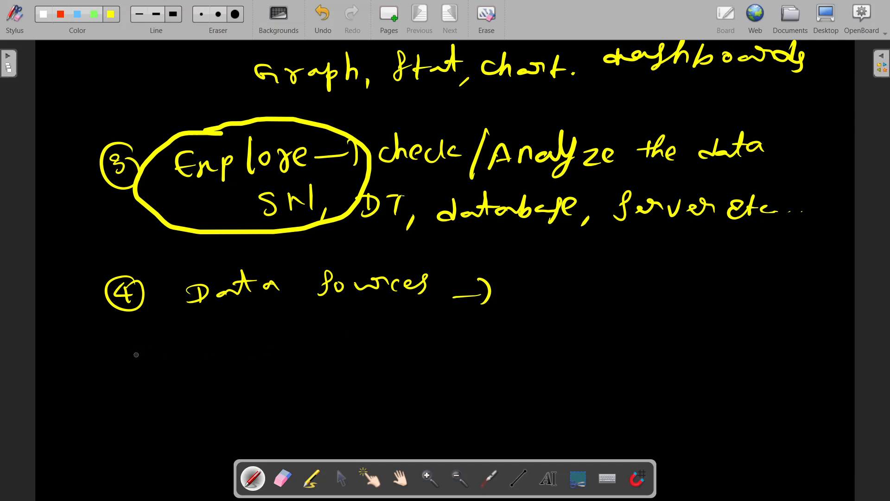
Handwrite the circled number 5 and "Alerts → notify us" below the Data Sources line
{"action": "left_click_drag", "start_coordinate": [119, 366], "coordinate": [121, 394]}
{"action": "mouse_move", "coordinate": [121, 369]}
{"action": "left_mouse_down"}
{"action": "mouse_move", "coordinate": [132, 367]}
{"action": "mouse_move", "coordinate": [103, 373]}
{"action": "mouse_move", "coordinate": [137, 358]}
{"action": "left_mouse_up"}
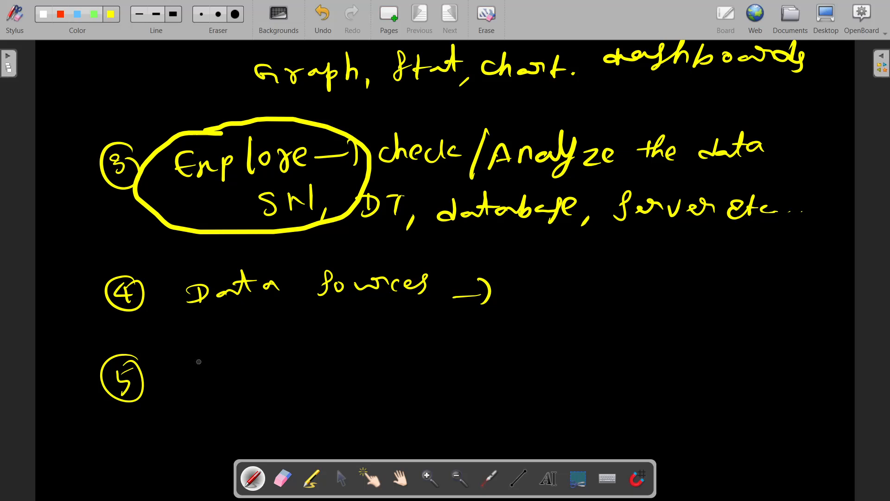
{"action": "mouse_move", "coordinate": [191, 383]}
{"action": "left_mouse_down"}
{"action": "mouse_move", "coordinate": [200, 360]}
{"action": "mouse_move", "coordinate": [211, 370]}
{"action": "left_mouse_up"}
{"action": "left_click_drag", "start_coordinate": [234, 334], "coordinate": [233, 378]}
{"action": "mouse_move", "coordinate": [251, 371]}
{"action": "left_mouse_down"}
{"action": "mouse_move", "coordinate": [257, 377]}
{"action": "mouse_move", "coordinate": [274, 362]}
{"action": "mouse_move", "coordinate": [278, 380]}
{"action": "left_mouse_up"}
{"action": "left_click_drag", "start_coordinate": [294, 348], "coordinate": [291, 379]}
{"action": "mouse_move", "coordinate": [289, 368]}
{"action": "left_mouse_down"}
{"action": "mouse_move", "coordinate": [316, 345]}
{"action": "mouse_move", "coordinate": [302, 376]}
{"action": "mouse_move", "coordinate": [380, 368]}
{"action": "mouse_move", "coordinate": [377, 381]}
{"action": "mouse_move", "coordinate": [431, 380]}
{"action": "mouse_move", "coordinate": [444, 366]}
{"action": "mouse_move", "coordinate": [471, 378]}
{"action": "mouse_move", "coordinate": [486, 366]}
{"action": "left_mouse_up"}
{"action": "left_click_drag", "start_coordinate": [487, 367], "coordinate": [490, 379]}
{"action": "mouse_move", "coordinate": [514, 350]}
{"action": "left_mouse_down"}
{"action": "mouse_move", "coordinate": [504, 382]}
{"action": "mouse_move", "coordinate": [505, 367]}
{"action": "left_mouse_up"}
{"action": "mouse_move", "coordinate": [524, 361]}
{"action": "left_mouse_down"}
{"action": "mouse_move", "coordinate": [528, 370]}
{"action": "mouse_move", "coordinate": [537, 357]}
{"action": "left_mouse_up"}
{"action": "left_click_drag", "start_coordinate": [536, 366], "coordinate": [509, 401]}
{"action": "mouse_move", "coordinate": [570, 372]}
{"action": "left_mouse_down"}
{"action": "mouse_move", "coordinate": [579, 370]}
{"action": "mouse_move", "coordinate": [586, 386]}
{"action": "left_mouse_up"}
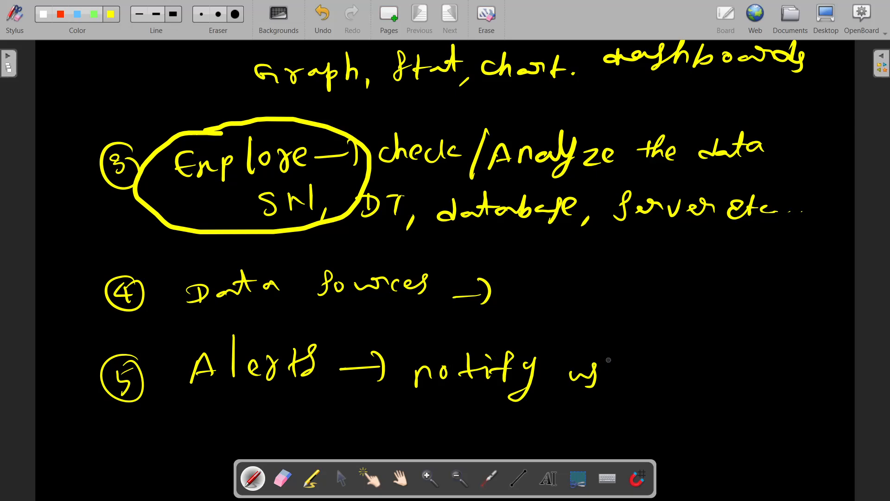
Draw an X after "notify us" and handwrite the example "CPU > 80%" beneath it with a double underline
{"action": "left_click_drag", "start_coordinate": [677, 349], "coordinate": [651, 390]}
{"action": "left_click_drag", "start_coordinate": [643, 350], "coordinate": [680, 388]}
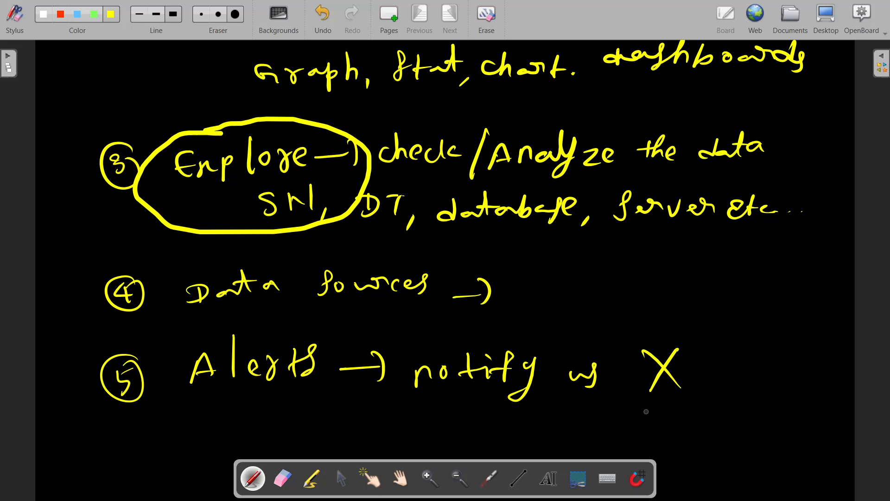
{"action": "mouse_move", "coordinate": [649, 412]}
{"action": "left_mouse_down"}
{"action": "mouse_move", "coordinate": [651, 429]}
{"action": "mouse_move", "coordinate": [678, 405]}
{"action": "mouse_move", "coordinate": [670, 416]}
{"action": "left_mouse_up"}
{"action": "mouse_move", "coordinate": [691, 406]}
{"action": "left_mouse_down"}
{"action": "mouse_move", "coordinate": [702, 424]}
{"action": "mouse_move", "coordinate": [708, 406]}
{"action": "mouse_move", "coordinate": [727, 431]}
{"action": "left_mouse_up"}
{"action": "mouse_move", "coordinate": [779, 403]}
{"action": "left_mouse_down"}
{"action": "mouse_move", "coordinate": [767, 429]}
{"action": "mouse_move", "coordinate": [778, 404]}
{"action": "mouse_move", "coordinate": [789, 416]}
{"action": "left_mouse_up"}
{"action": "mouse_move", "coordinate": [828, 403]}
{"action": "left_mouse_down"}
{"action": "mouse_move", "coordinate": [807, 426]}
{"action": "mouse_move", "coordinate": [809, 406]}
{"action": "left_mouse_up"}
{"action": "left_click_drag", "start_coordinate": [821, 421], "coordinate": [823, 425]}
{"action": "mouse_move", "coordinate": [707, 434]}
{"action": "left_mouse_down"}
{"action": "mouse_move", "coordinate": [780, 431]}
{"action": "mouse_move", "coordinate": [792, 444]}
{"action": "left_mouse_up"}
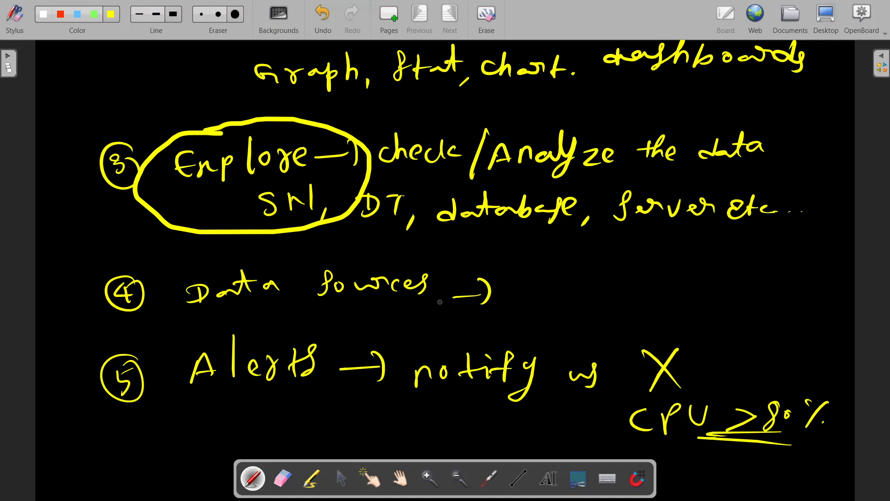
Start a summary in the empty area below the alert notes by handwriting "Dashboard = Page"
{"action": "scroll", "coordinate": [457, 291], "scroll_direction": "down", "scroll_amount": 10}
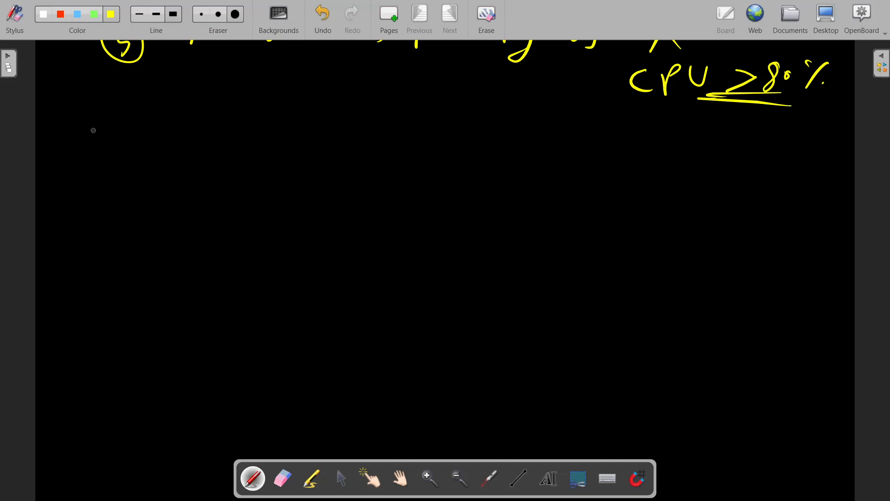
{"action": "left_click_drag", "start_coordinate": [96, 128], "coordinate": [95, 142]}
{"action": "left_click_drag", "start_coordinate": [147, 122], "coordinate": [156, 132]}
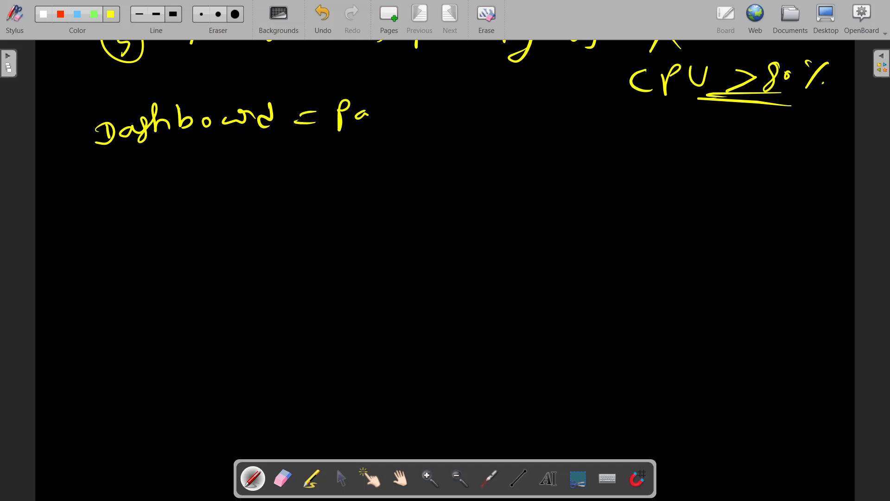
{"action": "left_click_drag", "start_coordinate": [381, 134], "coordinate": [406, 112]}
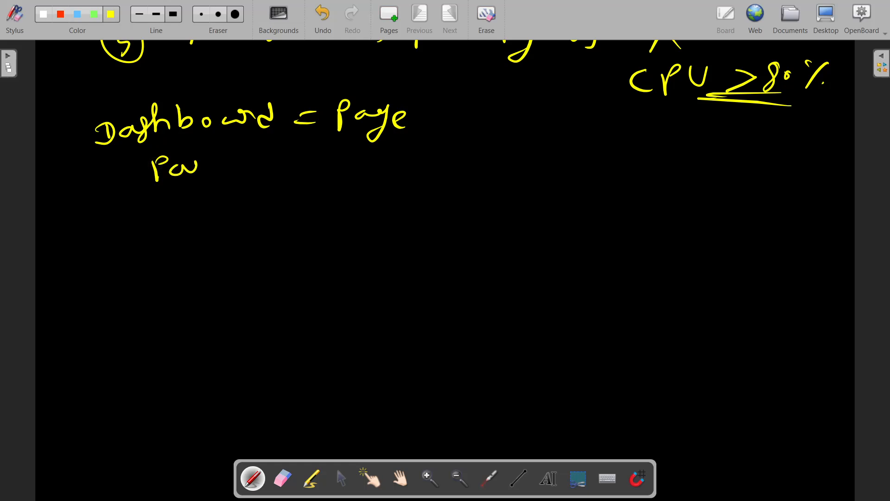
Handwrite the summary line "Panel = Block" beneath the Dashboard line
{"action": "left_click_drag", "start_coordinate": [223, 165], "coordinate": [245, 160]}
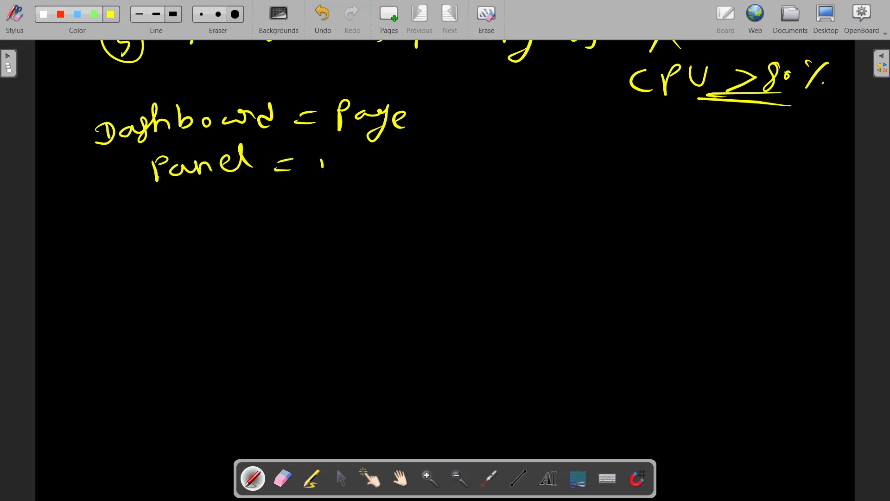
{"action": "left_click_drag", "start_coordinate": [351, 145], "coordinate": [346, 172]}
{"action": "mouse_move", "coordinate": [361, 160]}
{"action": "left_mouse_down"}
{"action": "mouse_move", "coordinate": [355, 168]}
{"action": "mouse_move", "coordinate": [363, 161]}
{"action": "left_mouse_up"}
{"action": "left_click_drag", "start_coordinate": [380, 159], "coordinate": [382, 166]}
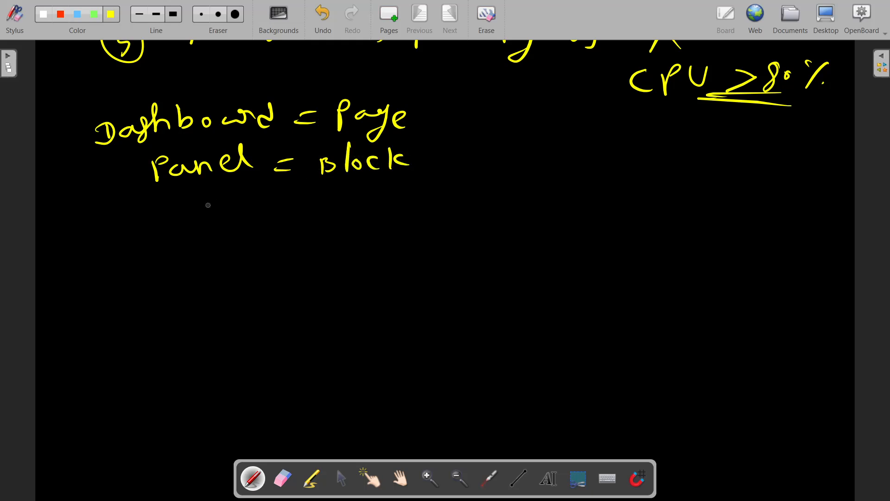
Handwrite the summary line "Data Source = Data" beneath the Panel line
{"action": "left_click_drag", "start_coordinate": [155, 205], "coordinate": [156, 218]}
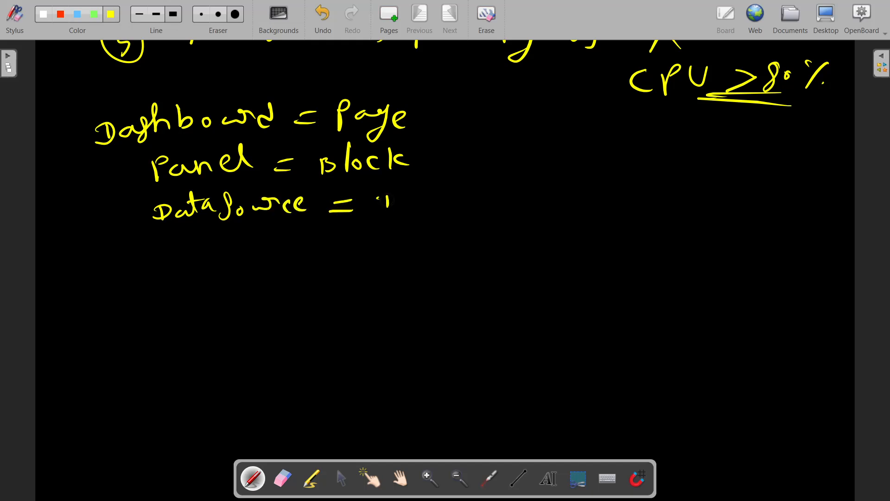
{"action": "left_click", "coordinate": [409, 207]}
{"action": "mouse_move", "coordinate": [378, 197]}
{"action": "left_mouse_down"}
{"action": "mouse_move", "coordinate": [379, 209]}
{"action": "mouse_move", "coordinate": [441, 194]}
{"action": "left_mouse_up"}
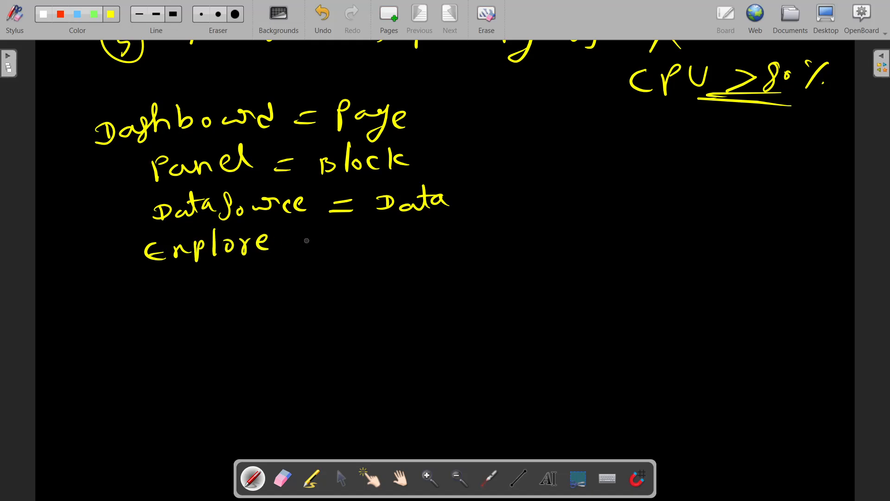
Handwrite the summary line "Explore = Check/Analyze the data" beneath the Data Source line
{"action": "left_click_drag", "start_coordinate": [301, 243], "coordinate": [318, 242]}
{"action": "left_click_drag", "start_coordinate": [298, 247], "coordinate": [320, 246]}
{"action": "left_click_drag", "start_coordinate": [406, 241], "coordinate": [402, 247]}
{"action": "left_click_drag", "start_coordinate": [414, 227], "coordinate": [411, 250]}
{"action": "left_click_drag", "start_coordinate": [412, 242], "coordinate": [427, 254]}
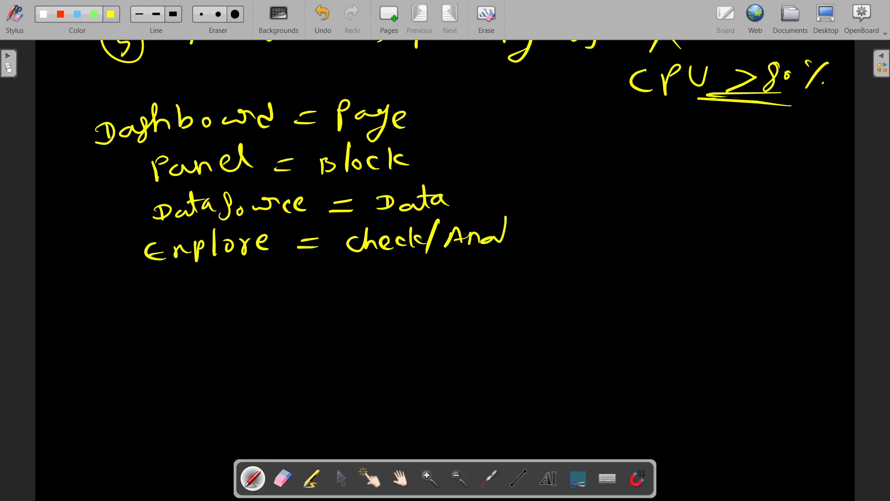
{"action": "left_click_drag", "start_coordinate": [522, 225], "coordinate": [501, 260]}
{"action": "left_click_drag", "start_coordinate": [518, 241], "coordinate": [535, 239]}
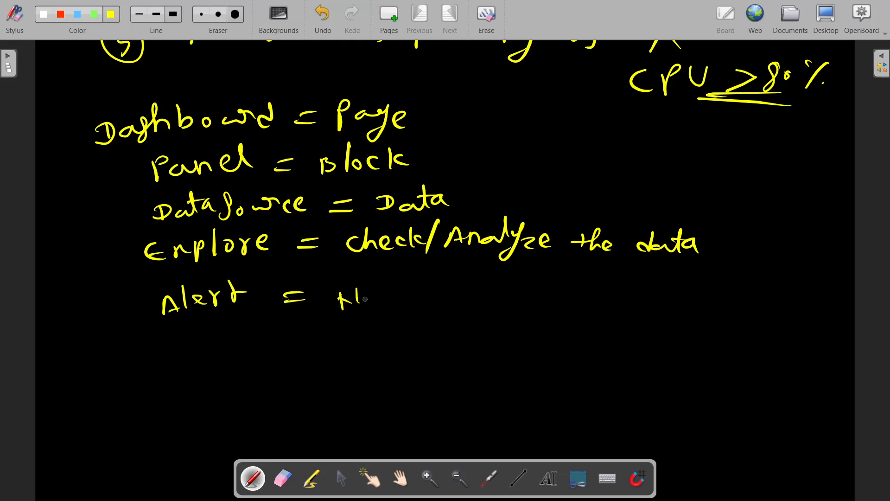
Handwrite the summary line "Alert = Notification", draw a curved mark beside the list and underline Notification twice
{"action": "left_click_drag", "start_coordinate": [416, 284], "coordinate": [417, 295]}
{"action": "left_click_drag", "start_coordinate": [419, 273], "coordinate": [458, 293]}
{"action": "mouse_move", "coordinate": [471, 284]}
{"action": "left_mouse_down"}
{"action": "mouse_move", "coordinate": [473, 292]}
{"action": "mouse_move", "coordinate": [504, 278]}
{"action": "left_mouse_up"}
{"action": "mouse_move", "coordinate": [508, 279]}
{"action": "left_mouse_down"}
{"action": "mouse_move", "coordinate": [509, 288]}
{"action": "mouse_move", "coordinate": [520, 282]}
{"action": "left_mouse_up"}
{"action": "left_click_drag", "start_coordinate": [534, 280], "coordinate": [535, 288]}
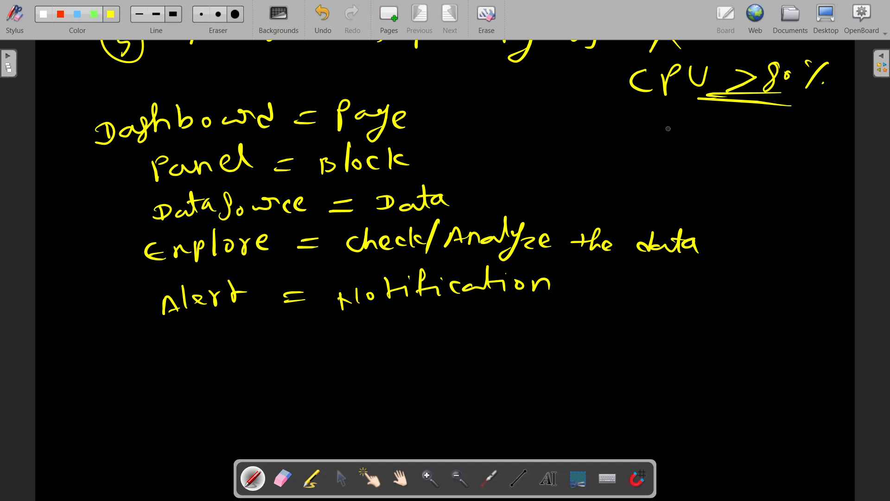
{"action": "mouse_move", "coordinate": [660, 143]}
{"action": "left_mouse_down"}
{"action": "mouse_move", "coordinate": [709, 216]}
{"action": "mouse_move", "coordinate": [670, 261]}
{"action": "left_mouse_up"}
{"action": "mouse_move", "coordinate": [489, 316]}
{"action": "left_mouse_down"}
{"action": "mouse_move", "coordinate": [596, 299]}
{"action": "mouse_move", "coordinate": [627, 305]}
{"action": "left_mouse_up"}
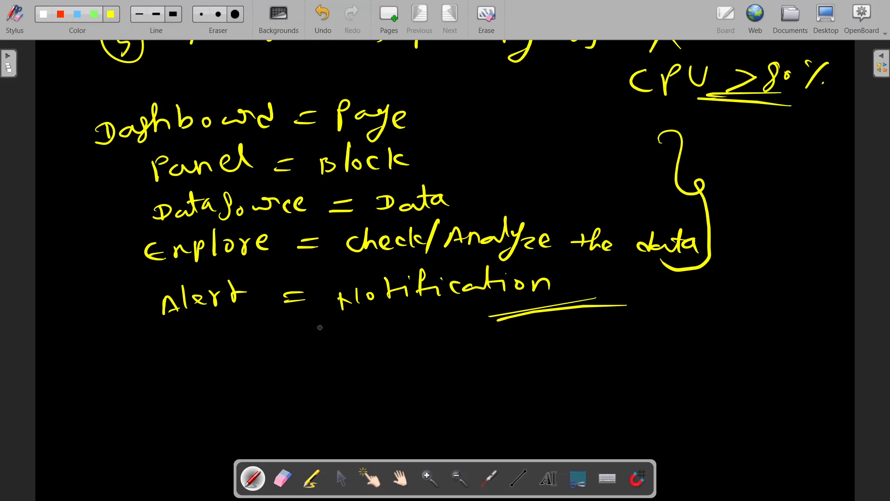
Handwrite "Demo" below the summary list and underline it
{"action": "left_click_drag", "start_coordinate": [309, 403], "coordinate": [305, 392]}
{"action": "left_click_drag", "start_coordinate": [360, 400], "coordinate": [389, 396]}
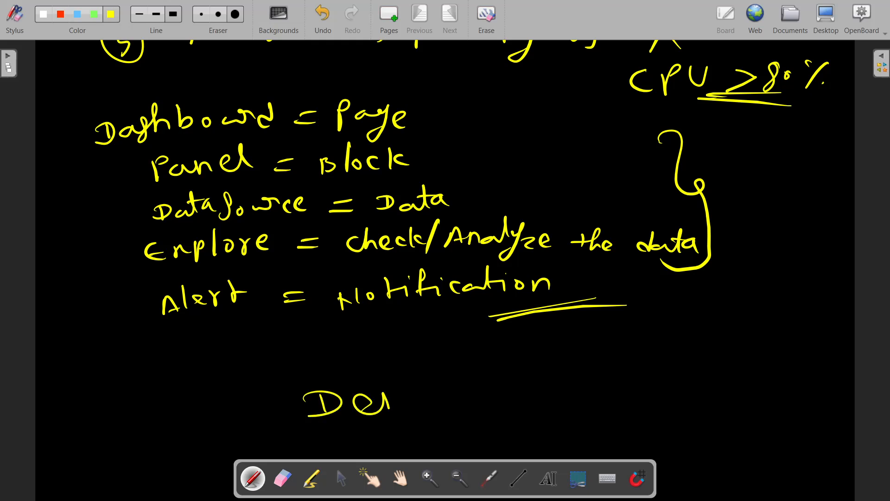
{"action": "left_click_drag", "start_coordinate": [348, 417], "coordinate": [463, 421]}
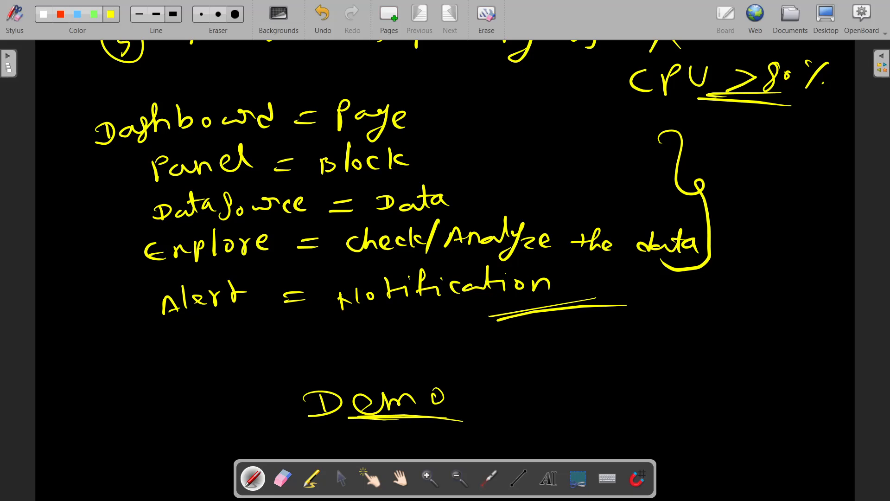
Switch from the whiteboard to the Grafana home page in Chrome and move the collapsed annotation palette clear of the account avatar
{"action": "left_click", "coordinate": [833, 15]}
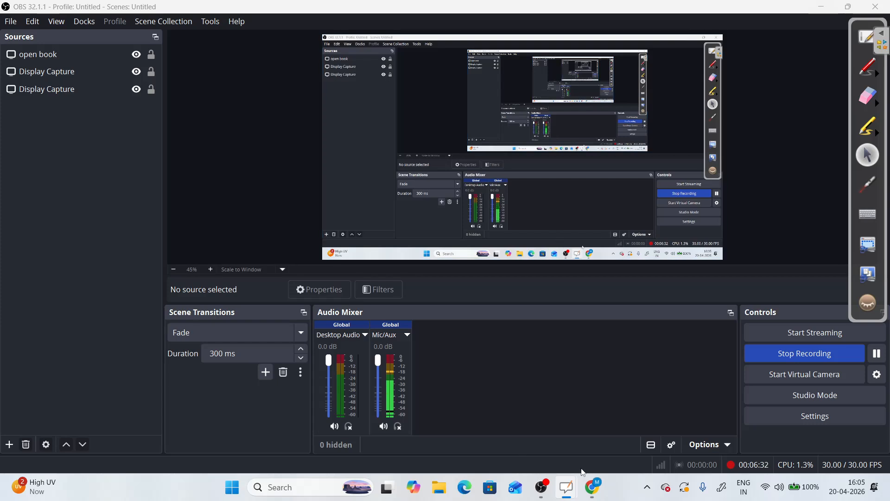
{"action": "left_click", "coordinate": [592, 487]}
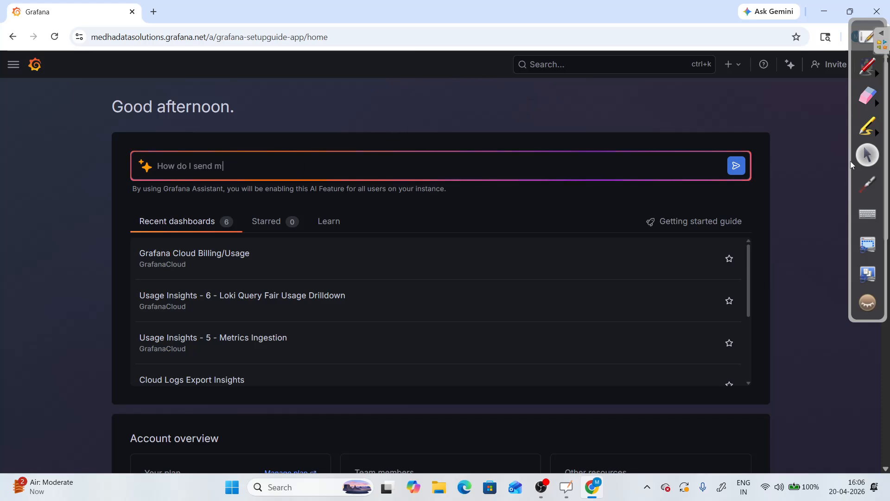
{"action": "left_click_drag", "start_coordinate": [854, 174], "coordinate": [86, 197]}
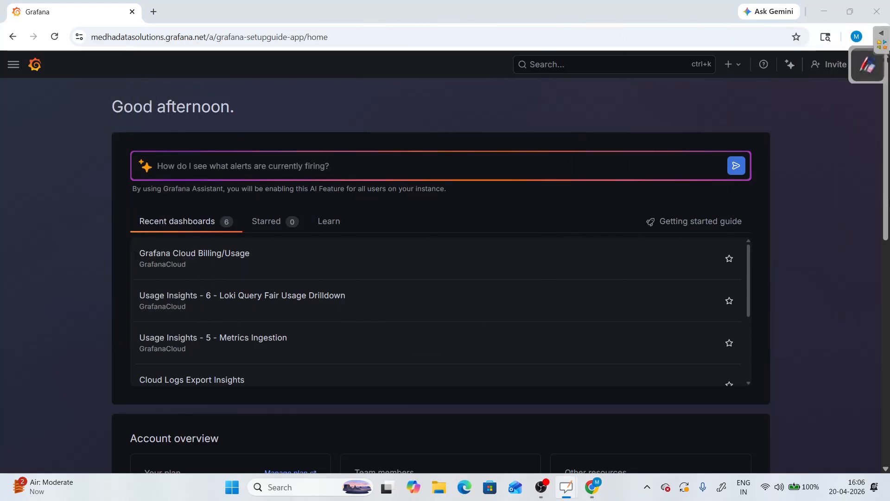
{"action": "left_click_drag", "start_coordinate": [868, 65], "coordinate": [867, 360]}
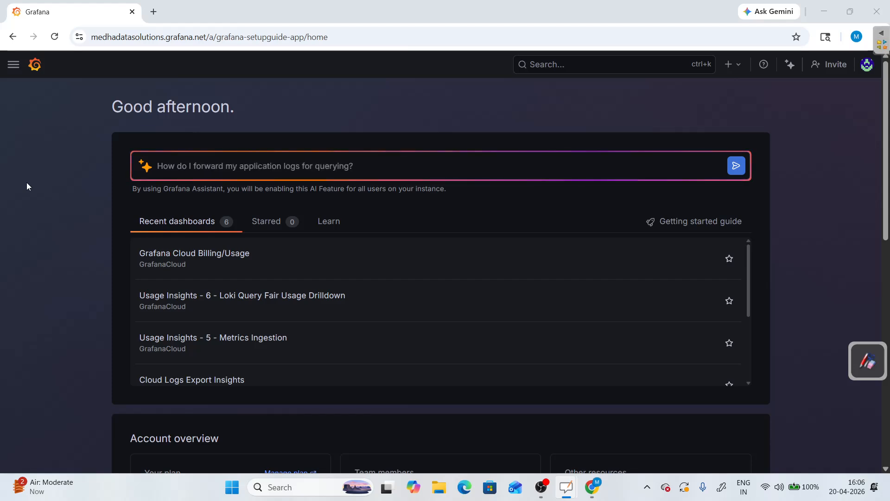
Open the Grafana account menu and highlight part of the account name
{"action": "left_click", "coordinate": [868, 64]}
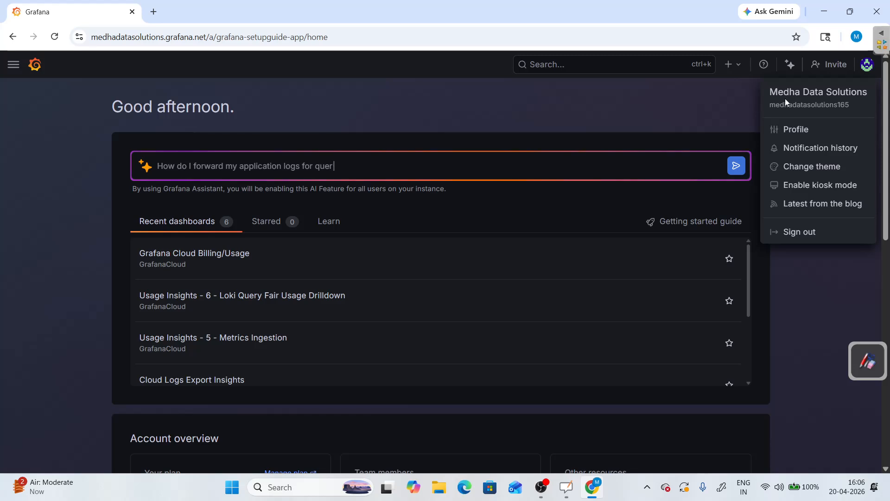
{"action": "left_click_drag", "start_coordinate": [776, 92], "coordinate": [790, 92]}
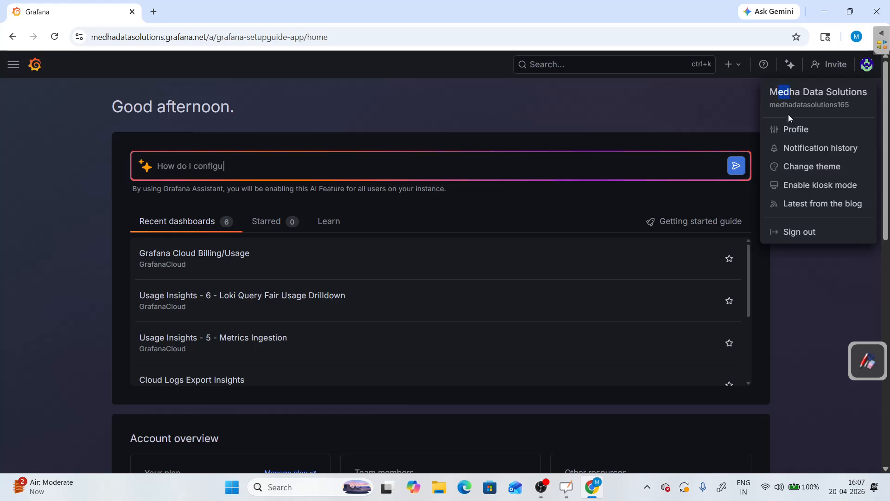
Switch the interface theme to Light and close the theme selection
{"action": "left_click", "coordinate": [837, 165]}
{"action": "key", "text": "c"}
{"action": "key", "text": "t"}
{"action": "left_click", "coordinate": [724, 190]}
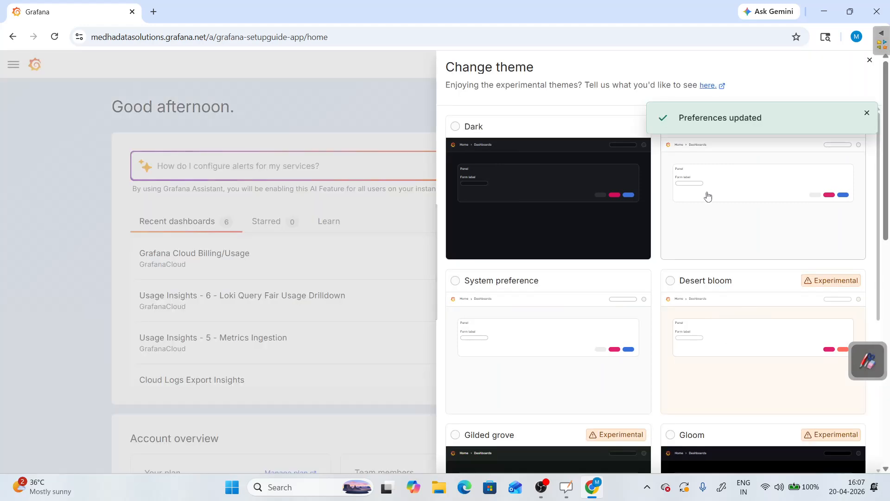
{"action": "left_click", "coordinate": [391, 112]}
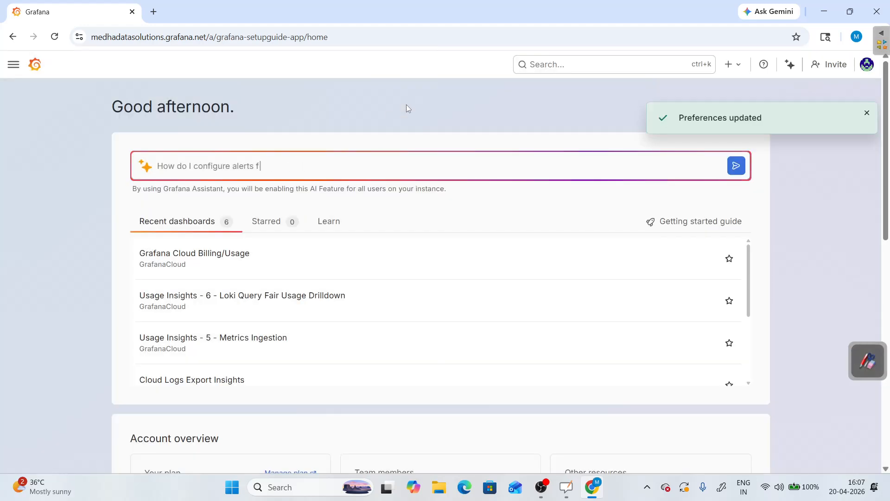
Reopen the theme selection and look through all available themes, including the experimental ones, without choosing one
{"action": "left_click", "coordinate": [867, 64]}
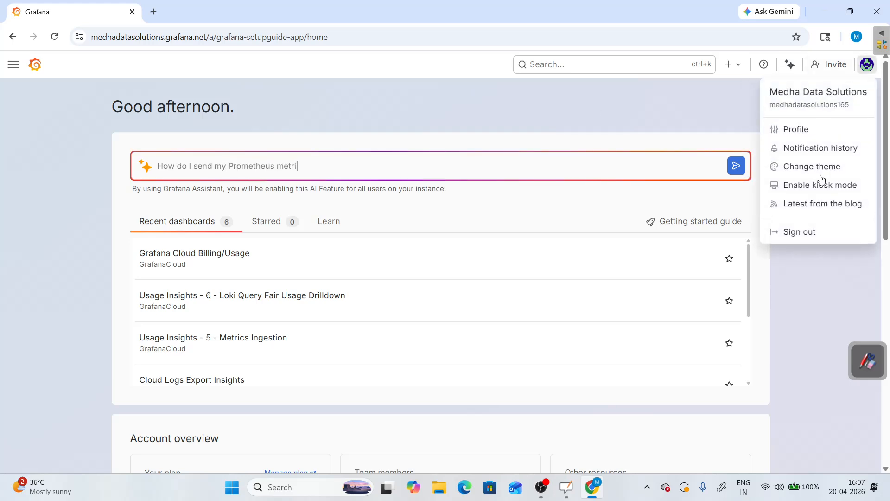
{"action": "left_click", "coordinate": [836, 167]}
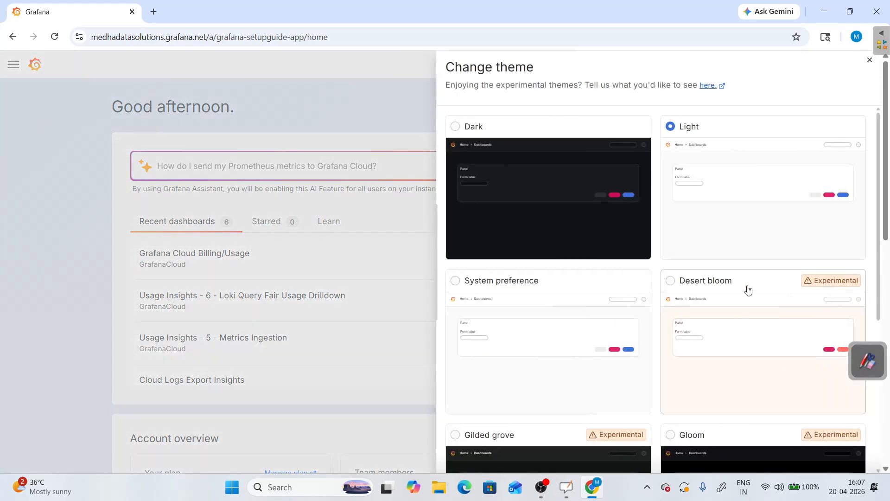
{"action": "scroll", "coordinate": [748, 290], "scroll_direction": "down", "scroll_amount": 2}
{"action": "scroll", "coordinate": [748, 290], "scroll_direction": "down", "scroll_amount": 3}
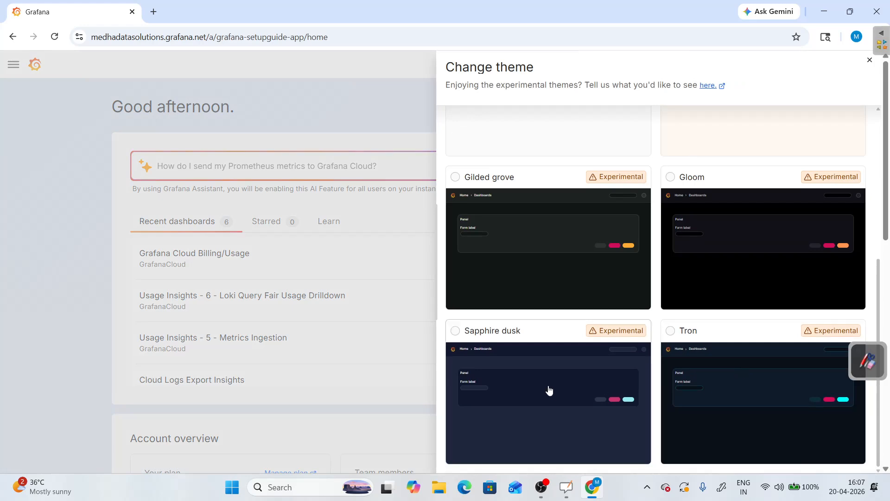
{"action": "scroll", "coordinate": [551, 387], "scroll_direction": "up", "scroll_amount": 5}
{"action": "scroll", "coordinate": [552, 382], "scroll_direction": "up", "scroll_amount": 1}
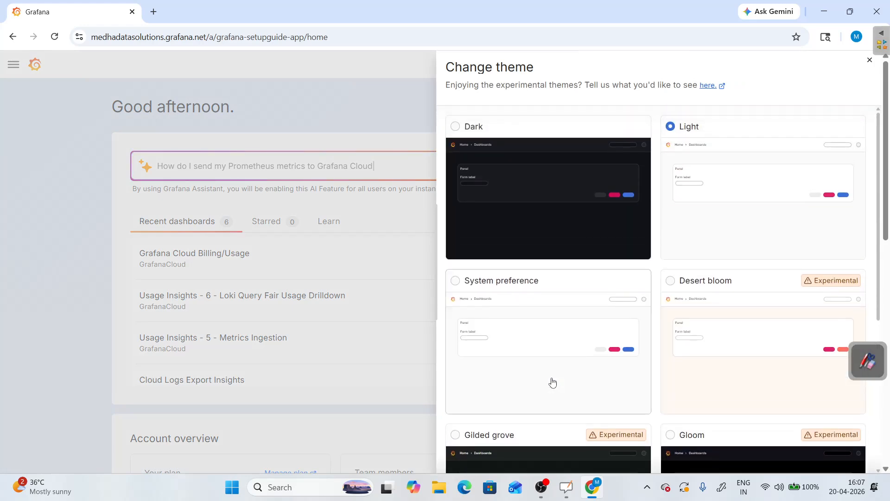
{"action": "left_click", "coordinate": [869, 60]}
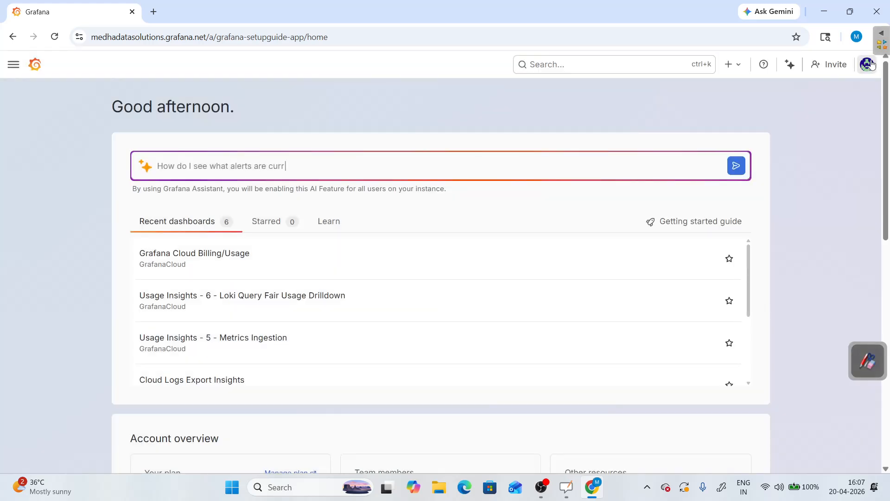
Set the interface theme back to Dark and close the theme selection
{"action": "left_click", "coordinate": [867, 64]}
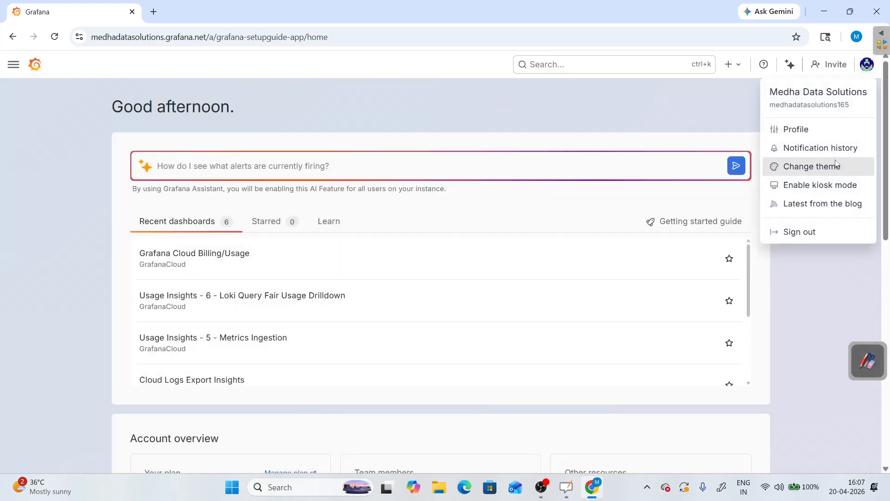
{"action": "left_click", "coordinate": [816, 166]}
{"action": "left_click", "coordinate": [519, 181]}
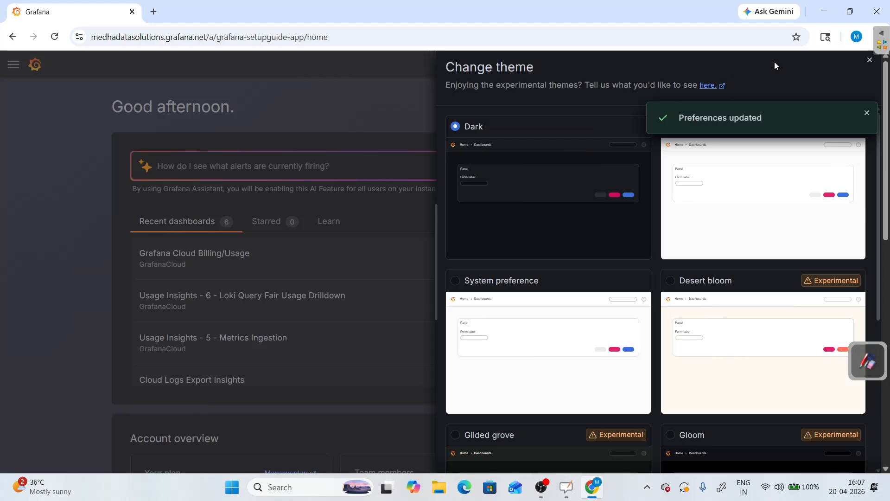
{"action": "left_click", "coordinate": [870, 61]}
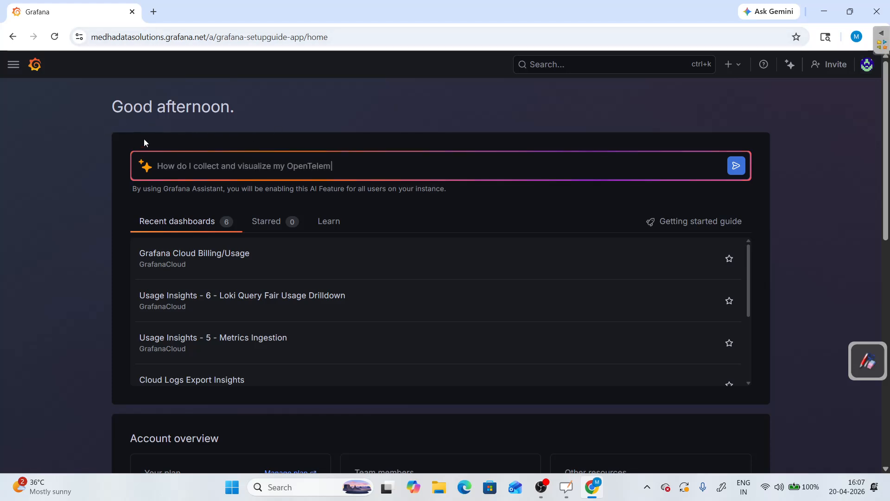
Open the main navigation, collapse Connections, and briefly expand and collapse the More apps and Administration groups
{"action": "left_click", "coordinate": [13, 67]}
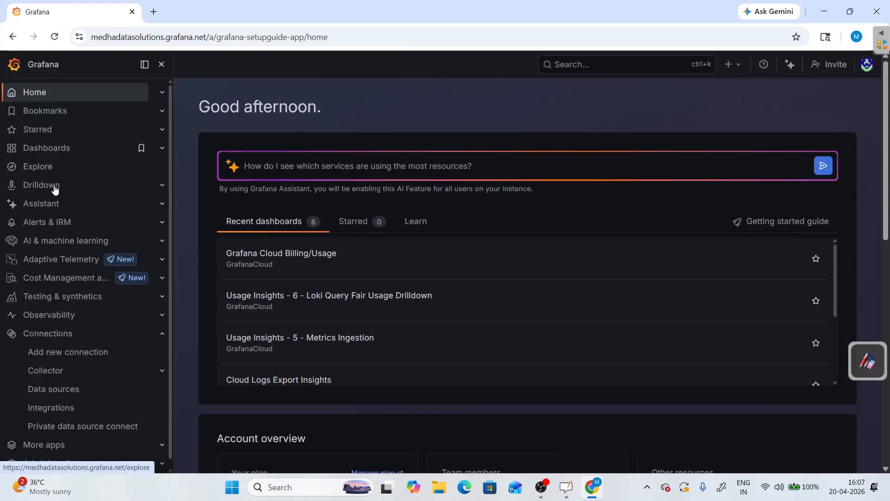
{"action": "left_click", "coordinate": [162, 335]}
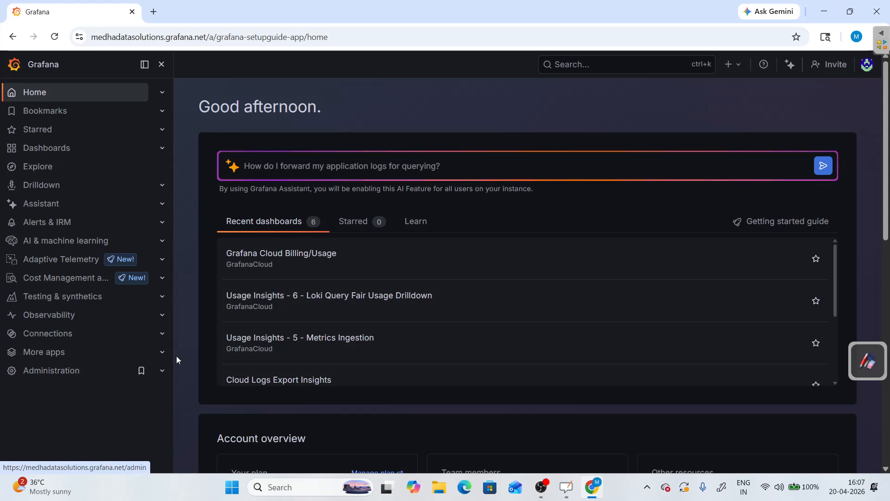
{"action": "left_click", "coordinate": [162, 353]}
{"action": "left_click", "coordinate": [162, 355]}
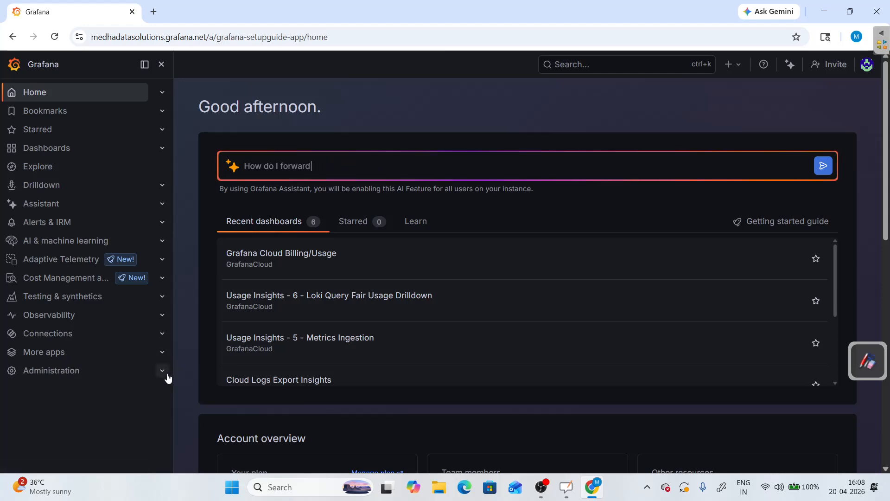
{"action": "left_click", "coordinate": [163, 373]}
{"action": "left_click", "coordinate": [164, 375]}
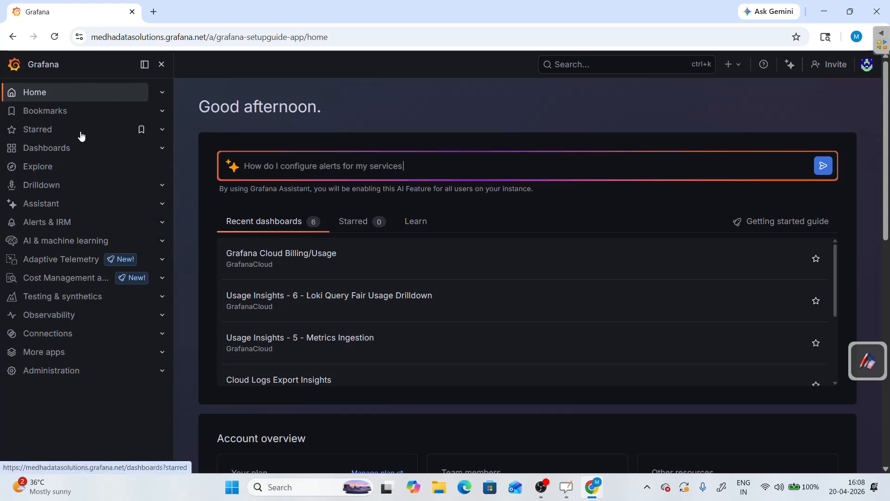
Open the Dashboards page and look through its sort options without choosing one
{"action": "left_click", "coordinate": [42, 153]}
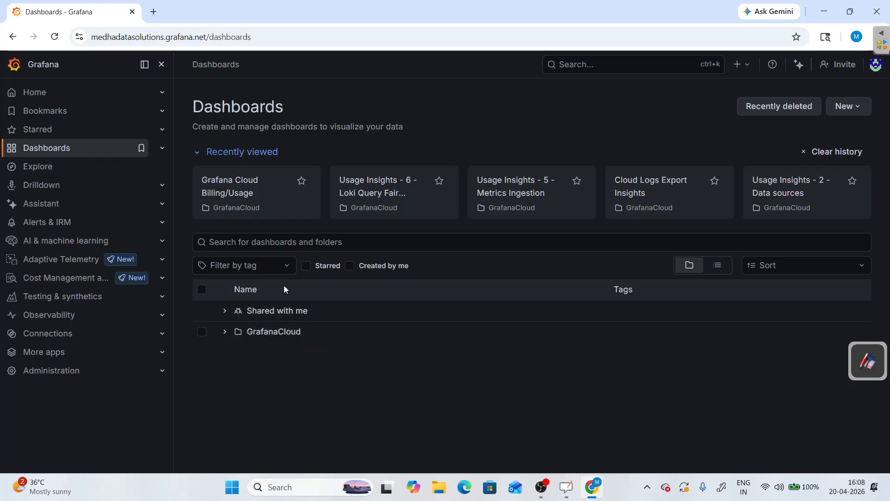
{"action": "left_click", "coordinate": [769, 268]}
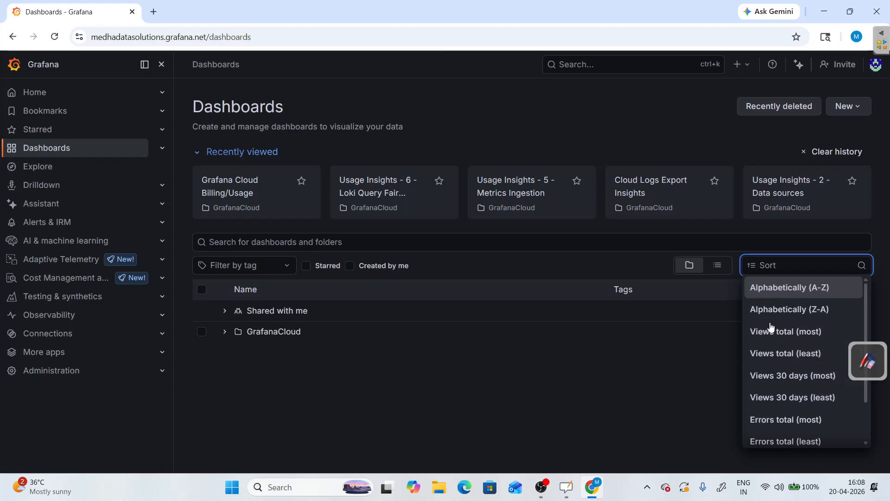
{"action": "scroll", "coordinate": [815, 338], "scroll_direction": "down", "scroll_amount": 2}
{"action": "scroll", "coordinate": [816, 341], "scroll_direction": "up", "scroll_amount": 2}
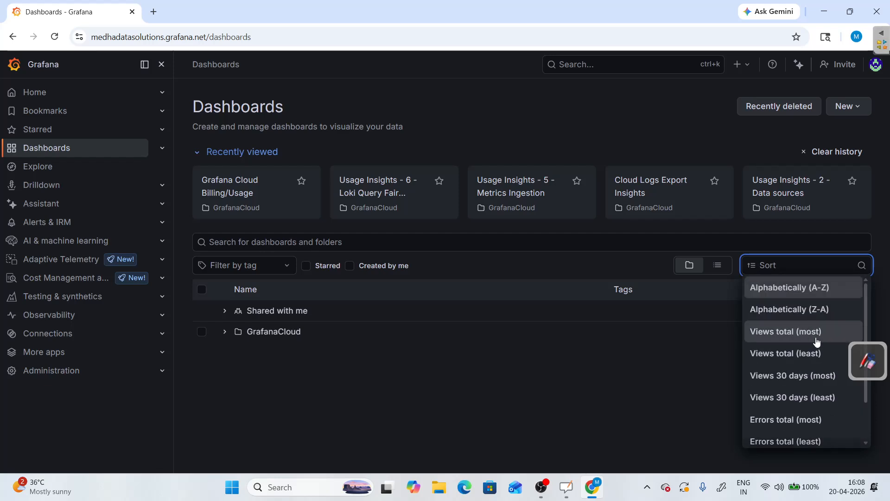
{"action": "left_click", "coordinate": [792, 271]}
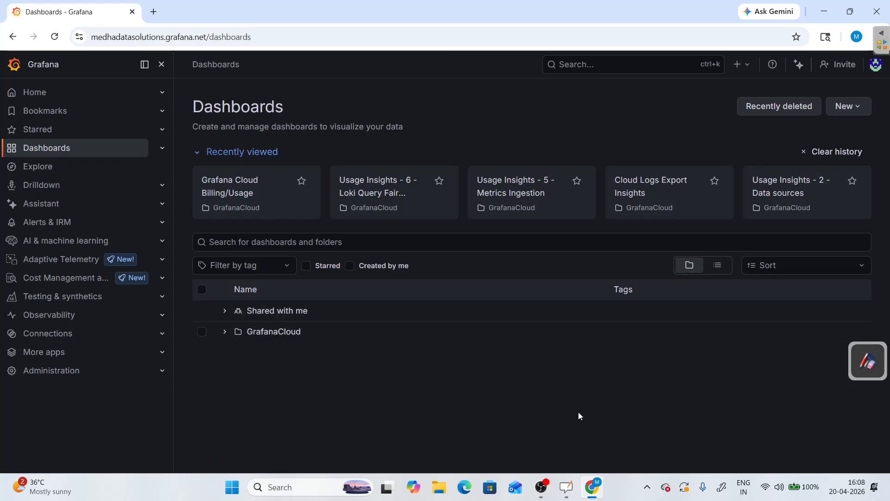
Show the dashboards as a flat list and look through its entries
{"action": "left_click", "coordinate": [717, 271]}
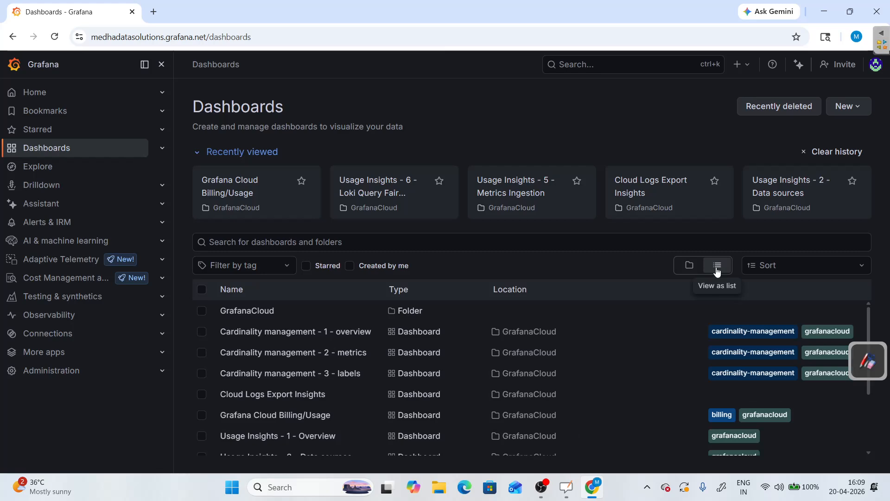
{"action": "scroll", "coordinate": [363, 370], "scroll_direction": "down", "scroll_amount": 2}
{"action": "scroll", "coordinate": [364, 370], "scroll_direction": "up", "scroll_amount": 2}
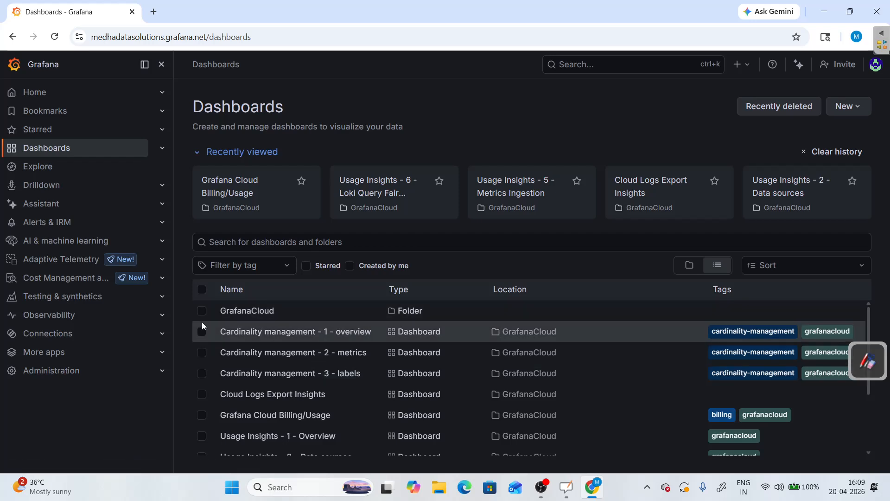
Return to the folder view, expand the GrafanaCloud folder and look through the dashboards inside it
{"action": "left_click", "coordinate": [689, 265]}
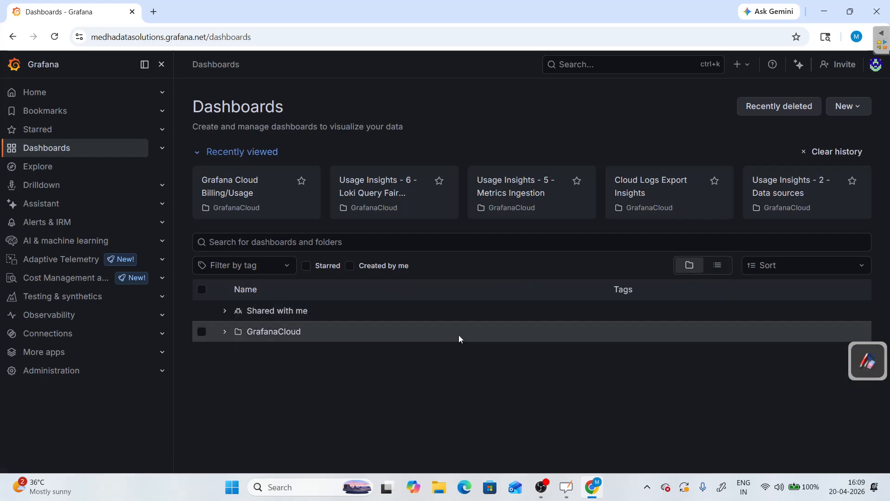
{"action": "left_click", "coordinate": [225, 337]}
{"action": "scroll", "coordinate": [265, 358], "scroll_direction": "down", "scroll_amount": 3}
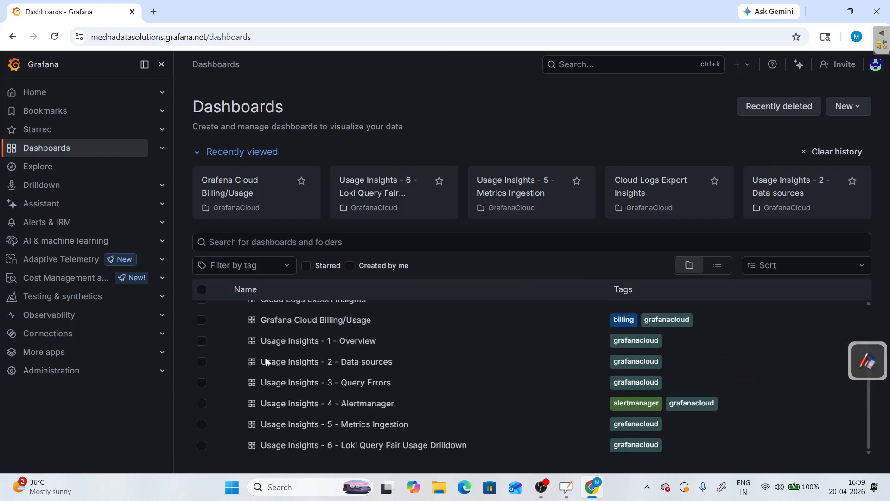
{"action": "scroll", "coordinate": [266, 361], "scroll_direction": "up", "scroll_amount": 3}
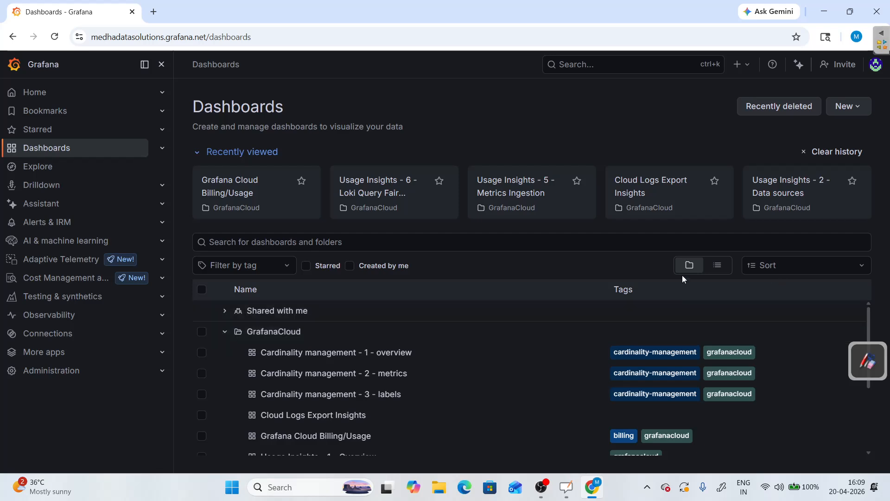
Review the folder and dashboards once more in list view, and return to the folder view
{"action": "left_click", "coordinate": [725, 270]}
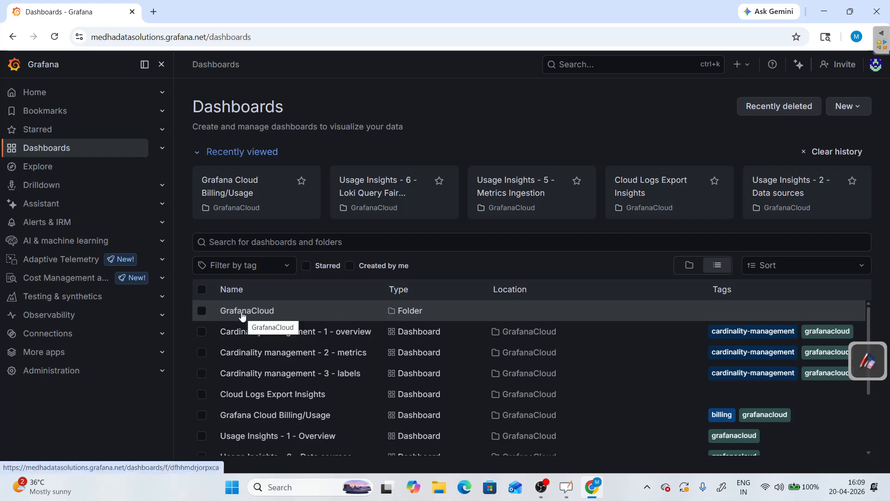
{"action": "scroll", "coordinate": [248, 306], "scroll_direction": "down", "scroll_amount": 3}
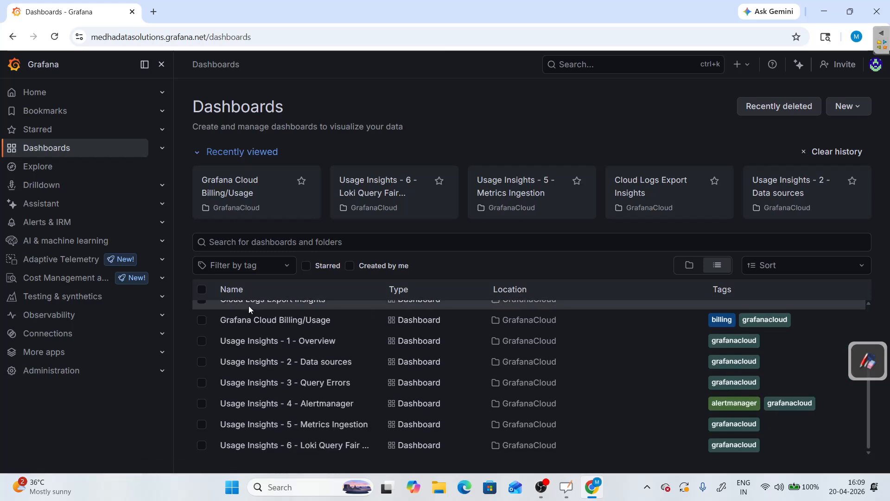
{"action": "scroll", "coordinate": [250, 320], "scroll_direction": "up", "scroll_amount": 3}
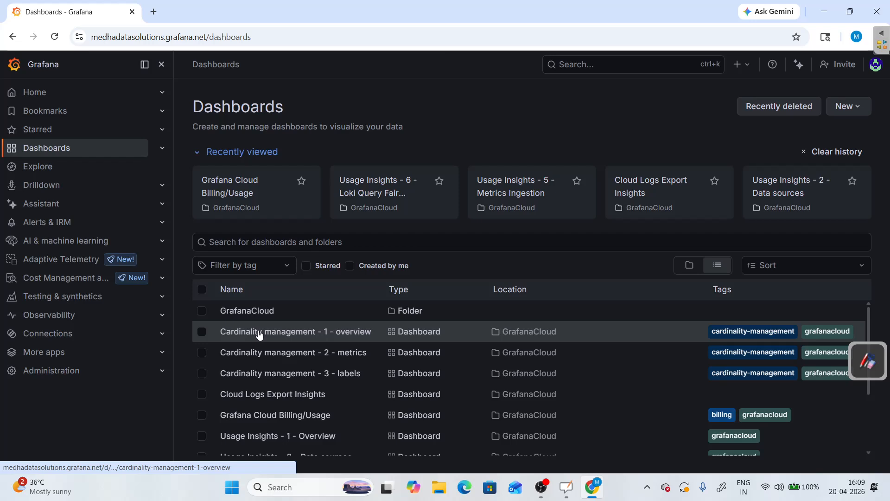
{"action": "scroll", "coordinate": [259, 333], "scroll_direction": "down", "scroll_amount": 3}
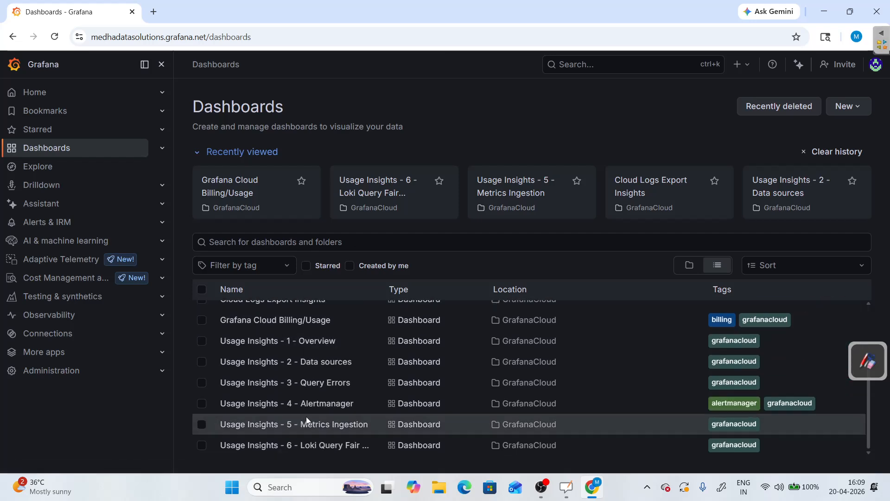
{"action": "scroll", "coordinate": [309, 431], "scroll_direction": "up", "scroll_amount": 3}
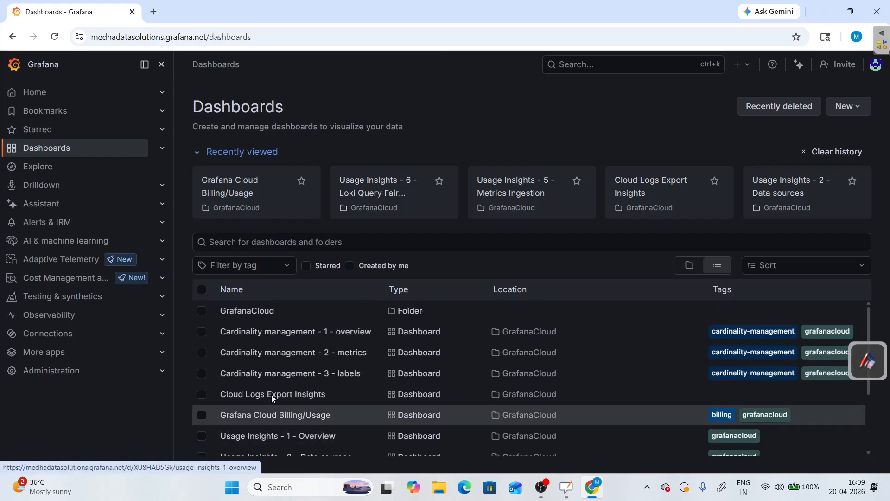
{"action": "left_click", "coordinate": [686, 271]}
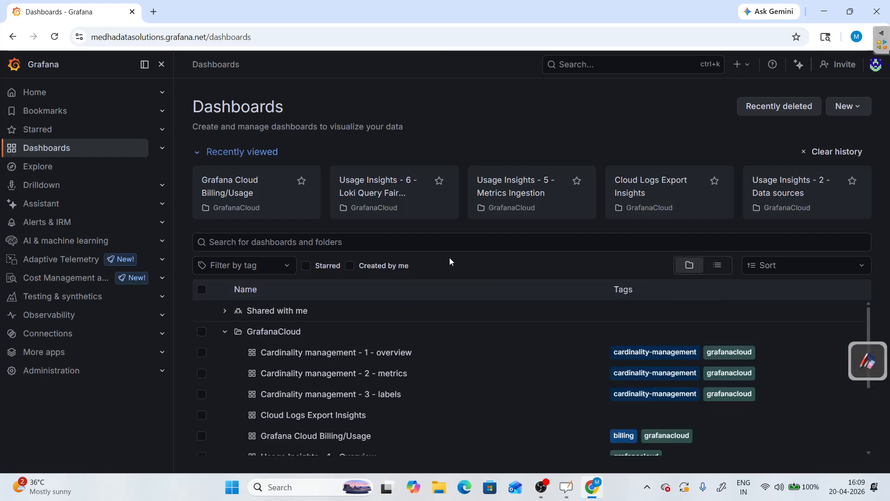
Turn the Created by me filter on and off again, and filter the dashboards by the billing tag
{"action": "left_click", "coordinate": [350, 267]}
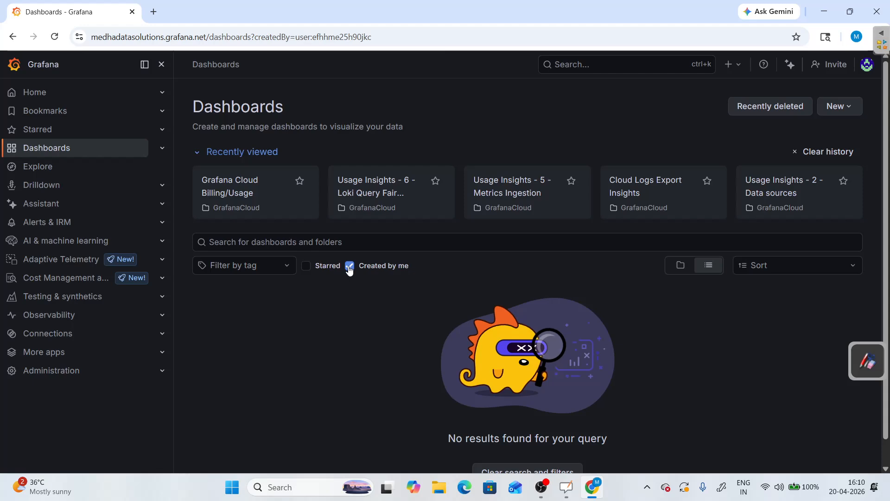
{"action": "left_click", "coordinate": [350, 266]}
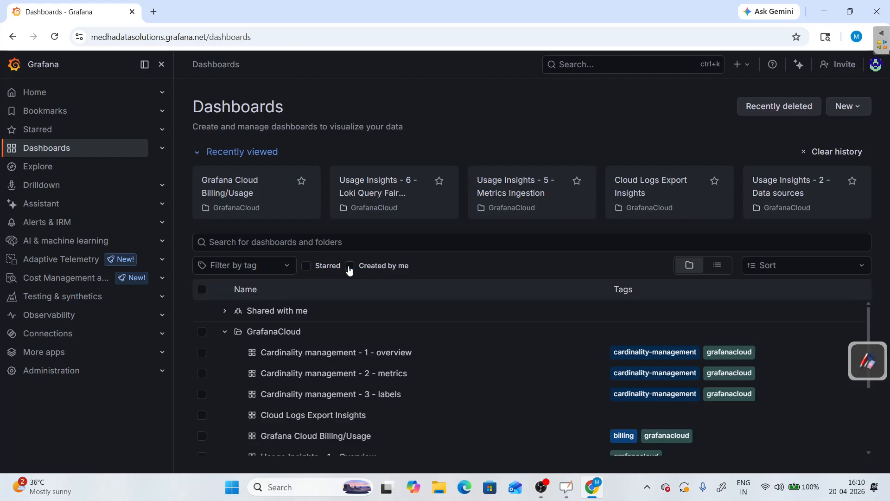
{"action": "left_click", "coordinate": [255, 265]}
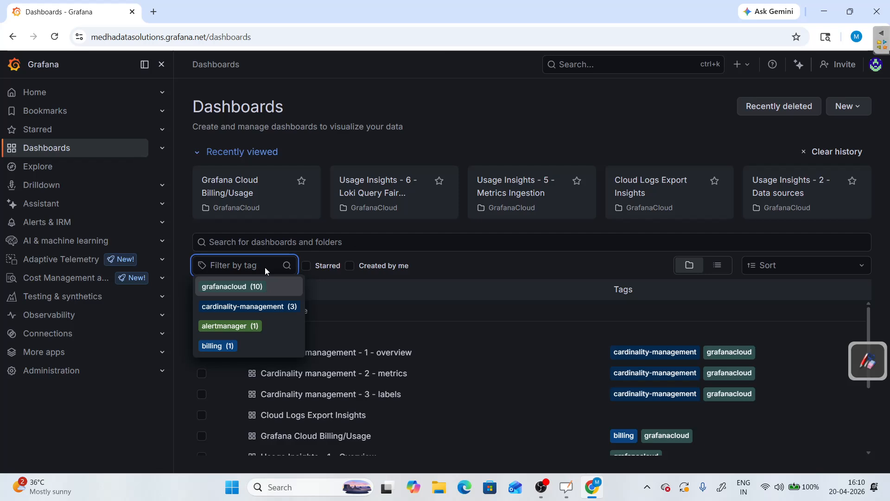
{"action": "left_click", "coordinate": [444, 266]}
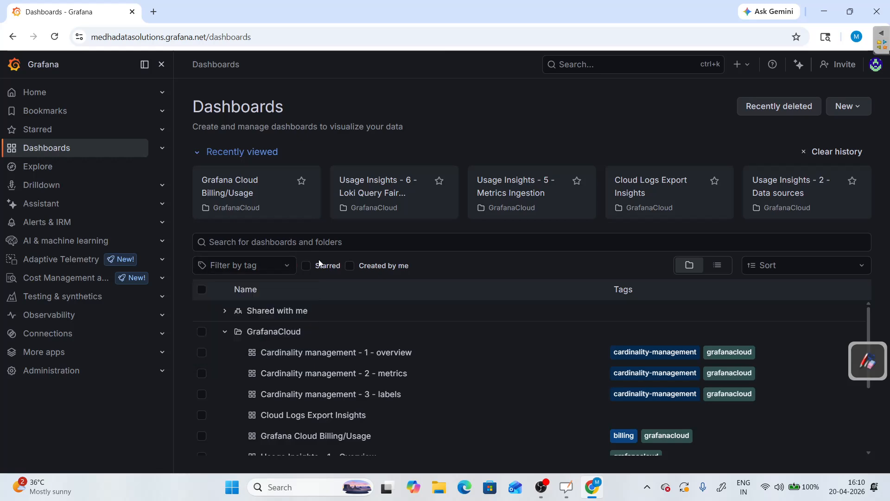
{"action": "left_click", "coordinate": [247, 265]}
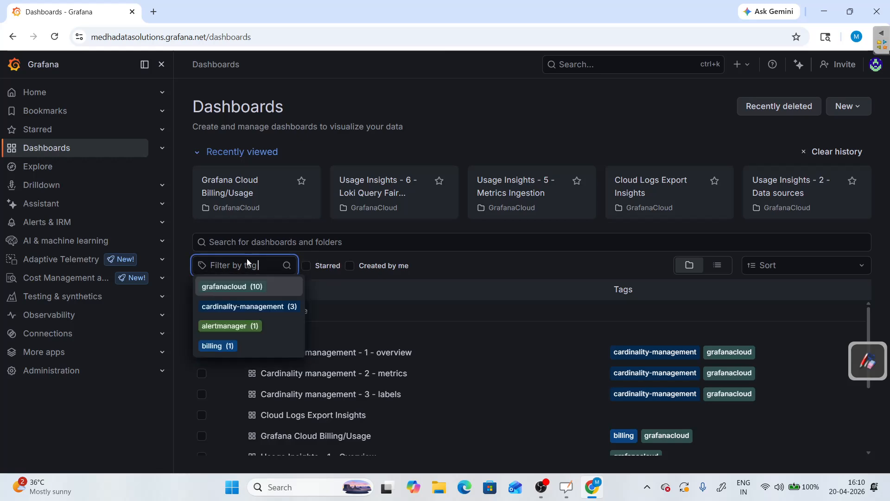
{"action": "left_click", "coordinate": [231, 346]}
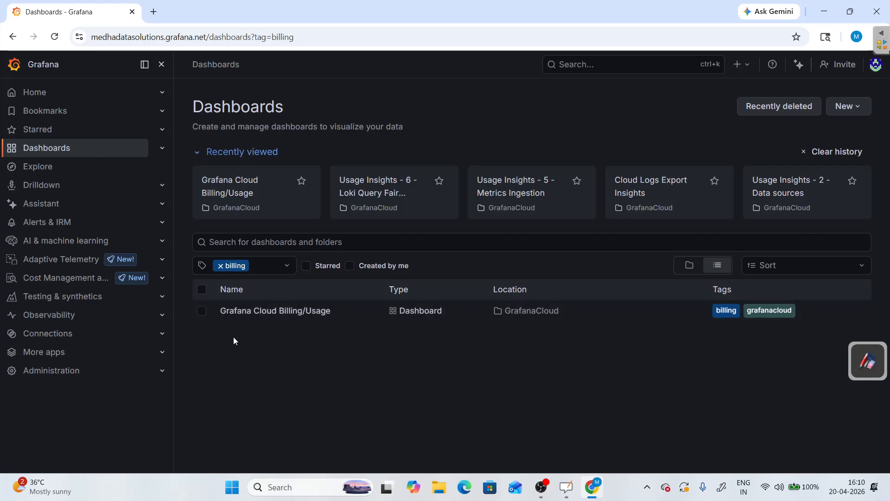
Remove the billing tag filter from the dashboards list and clear the recently viewed history
{"action": "left_click", "coordinate": [221, 266]}
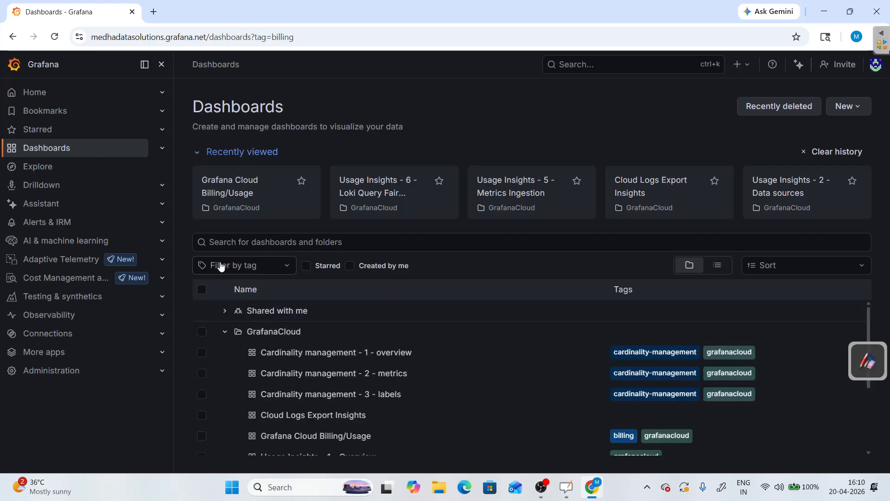
{"action": "left_click", "coordinate": [311, 243]}
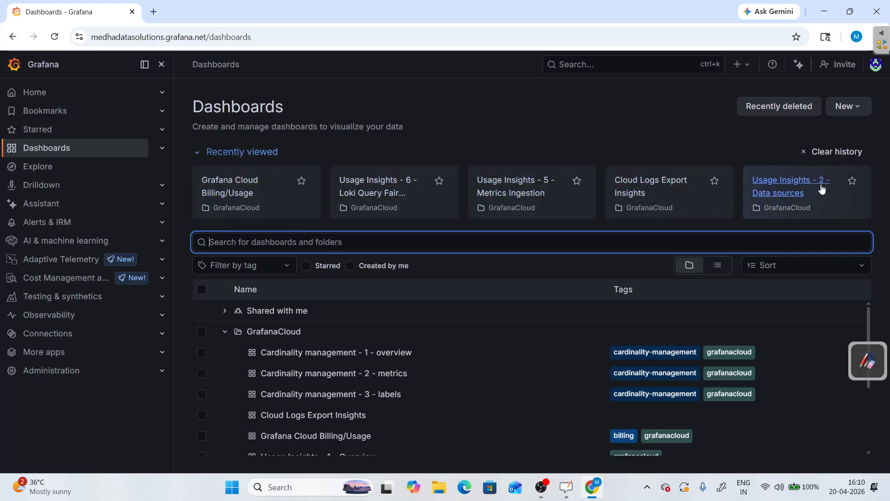
{"action": "left_click", "coordinate": [808, 155]}
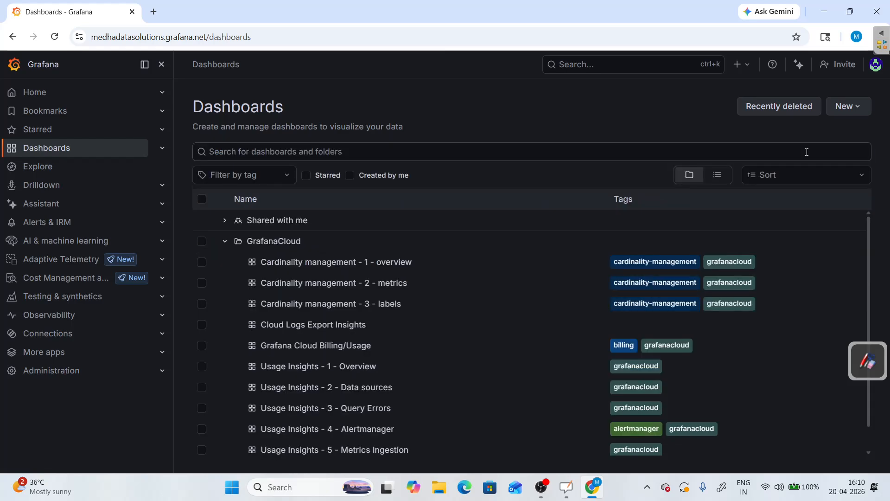
Start a dashboard from the Business Observability - North Star Metrics template and look through its panels
{"action": "left_click", "coordinate": [859, 109]}
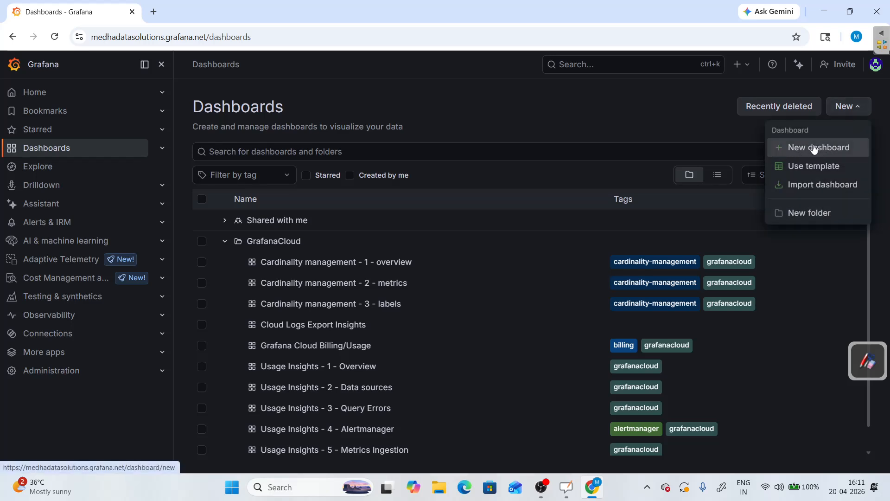
{"action": "left_click", "coordinate": [799, 168]}
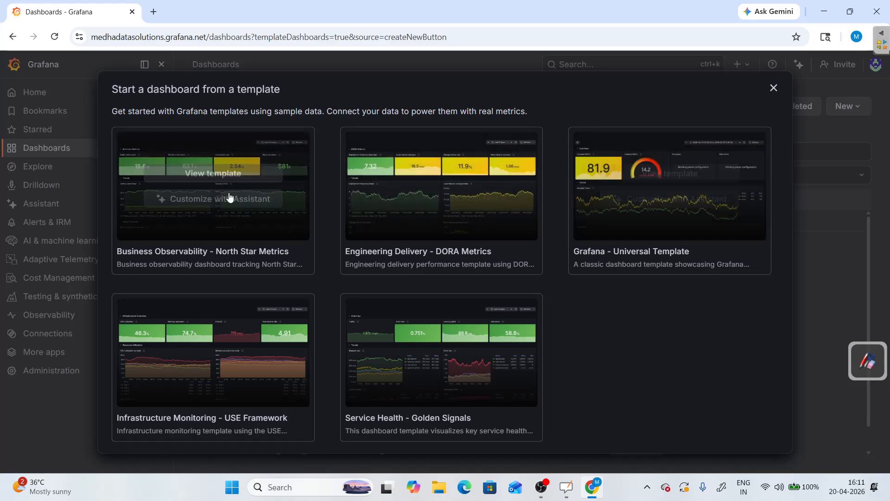
{"action": "left_click", "coordinate": [227, 178]}
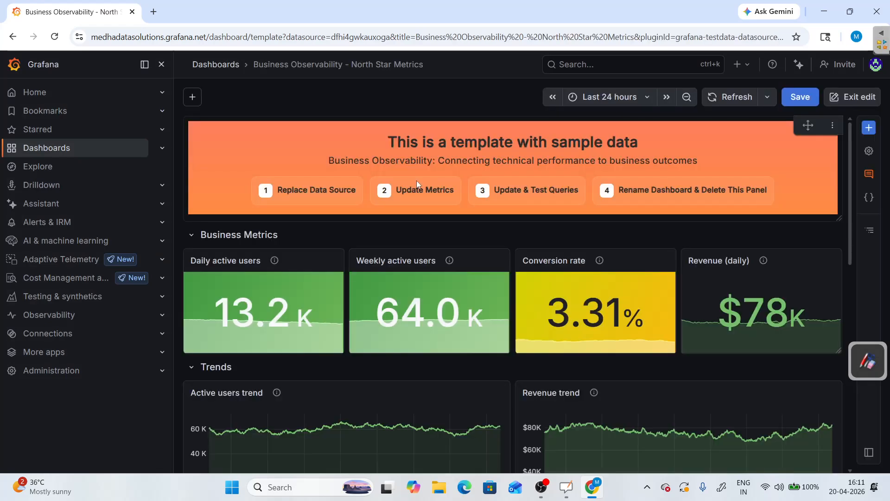
{"action": "scroll", "coordinate": [415, 295], "scroll_direction": "down", "scroll_amount": 3}
{"action": "scroll", "coordinate": [416, 295], "scroll_direction": "up", "scroll_amount": 4}
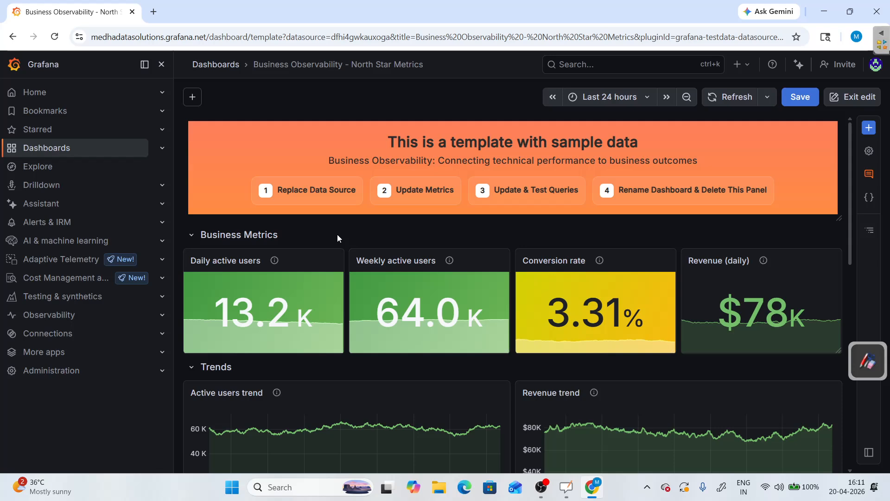
{"action": "scroll", "coordinate": [338, 235], "scroll_direction": "down", "scroll_amount": 9}
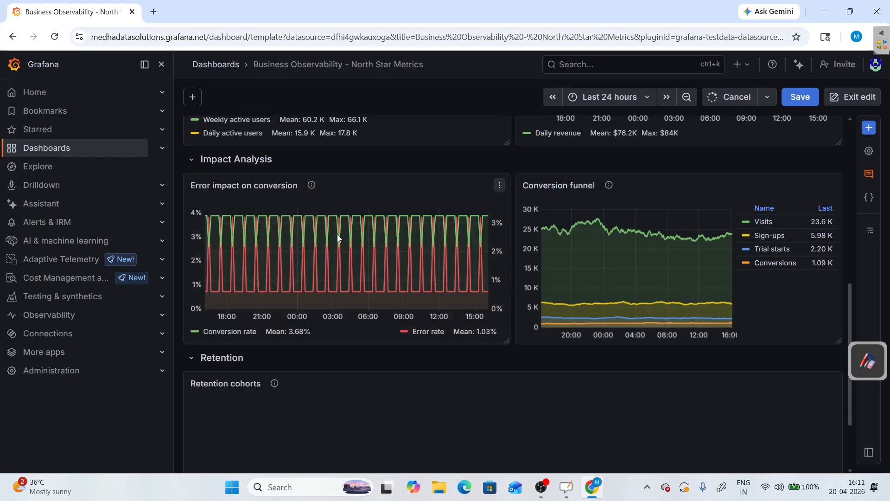
{"action": "scroll", "coordinate": [337, 234], "scroll_direction": "down", "scroll_amount": 2}
{"action": "scroll", "coordinate": [337, 235], "scroll_direction": "up", "scroll_amount": 11}
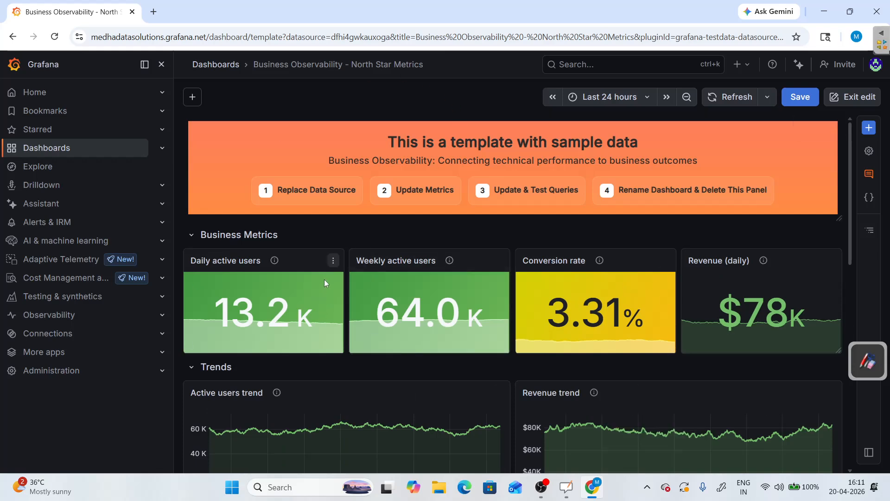
View the Daily active users panel actions and the Revenue (daily) panel settings, and exit edit mode, discarding the changes
{"action": "left_click", "coordinate": [333, 260]}
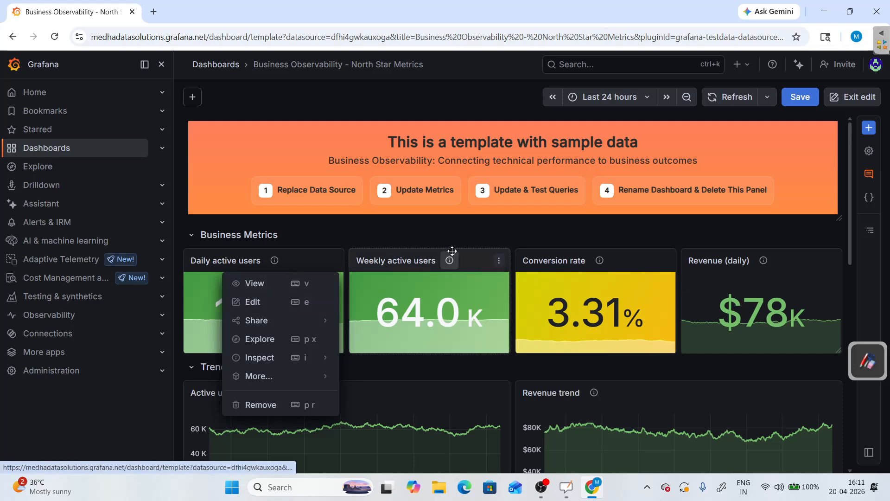
{"action": "left_click", "coordinate": [453, 260]}
{"action": "left_click", "coordinate": [511, 302]}
{"action": "left_click", "coordinate": [682, 308]}
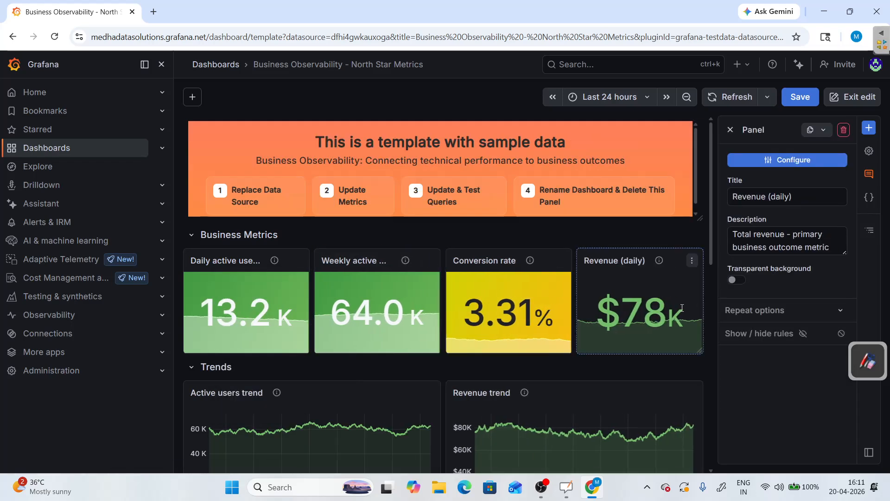
{"action": "left_click", "coordinate": [860, 98]}
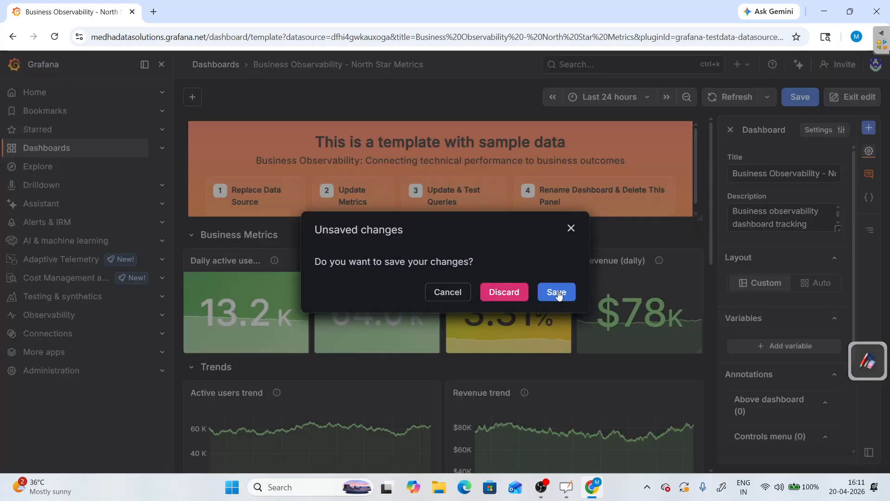
{"action": "left_click", "coordinate": [504, 292]}
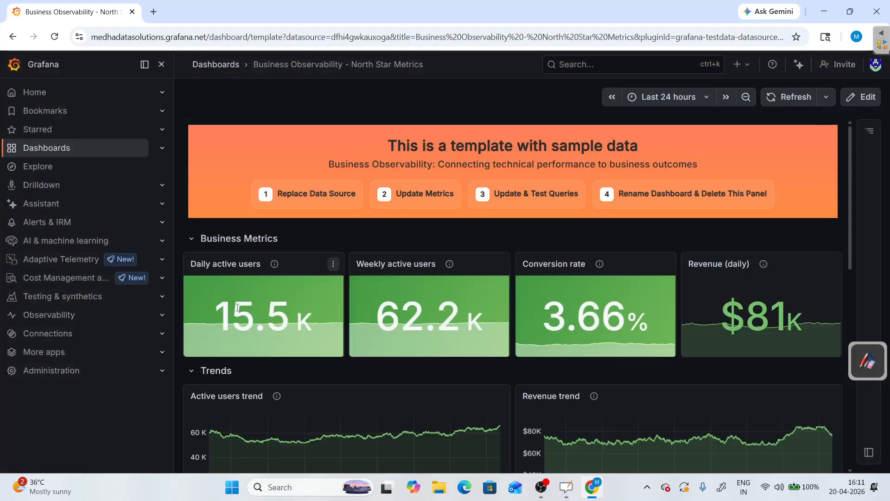
Open the Daily active users panel for editing and return to the dashboard
{"action": "left_click", "coordinate": [333, 264]}
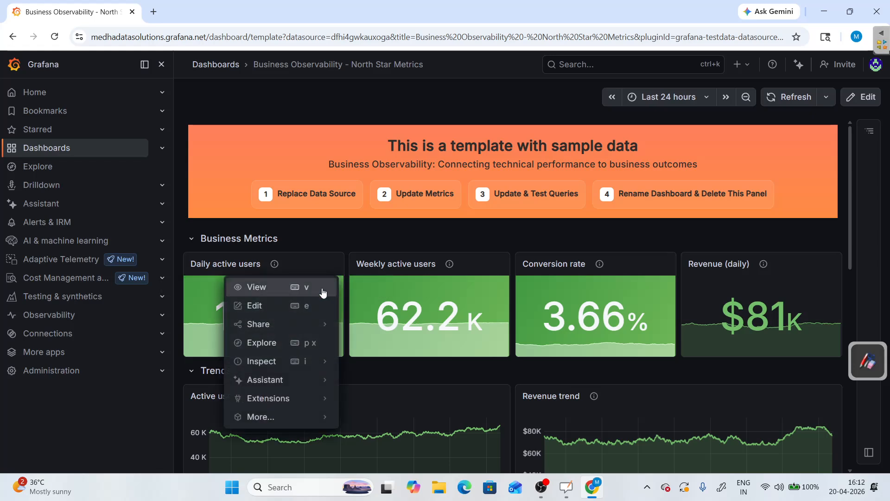
{"action": "left_click", "coordinate": [302, 304]}
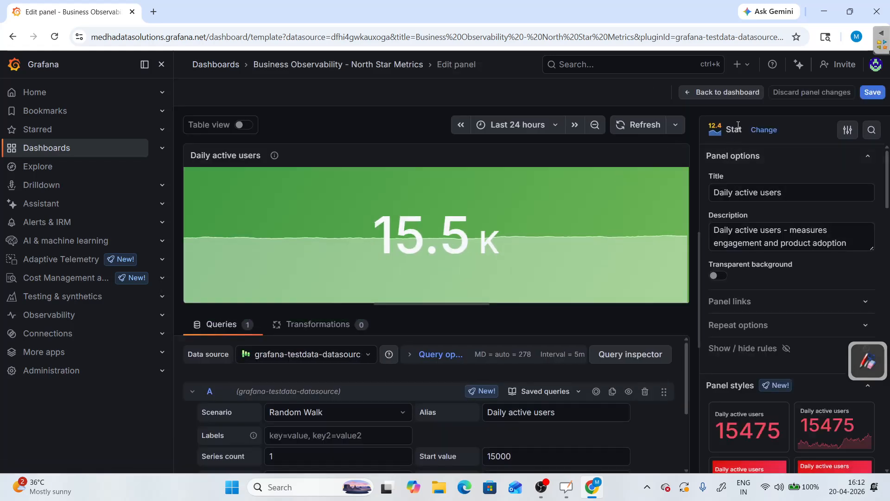
{"action": "left_click", "coordinate": [728, 92]}
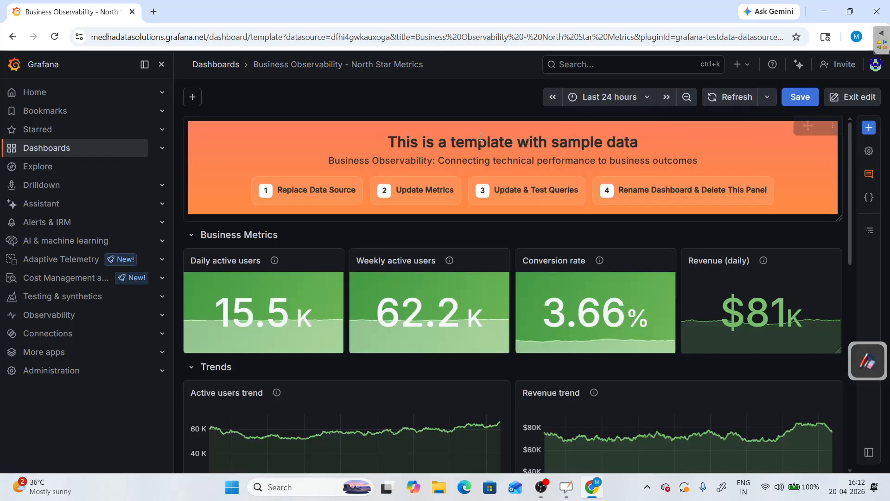
Look through the dashboard's Trends, Impact Analysis and Retention sections and return to its beginning
{"action": "scroll", "coordinate": [309, 320], "scroll_direction": "down", "scroll_amount": 1}
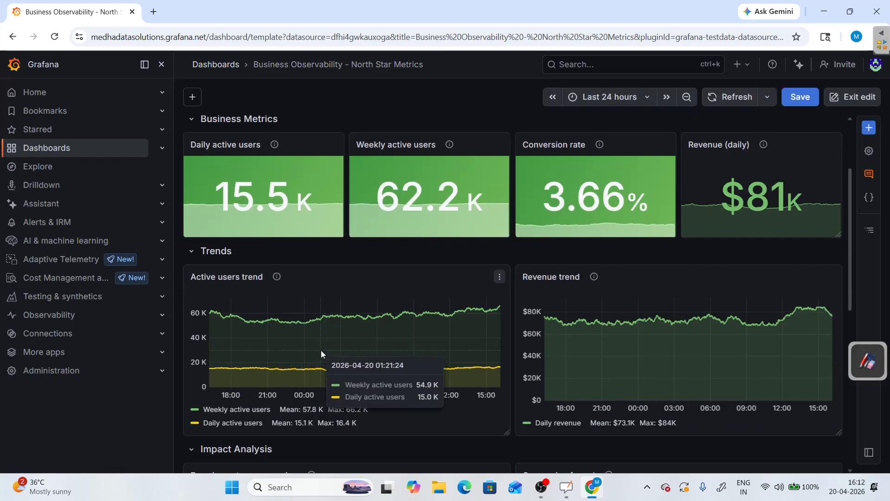
{"action": "scroll", "coordinate": [321, 351], "scroll_direction": "down", "scroll_amount": 4}
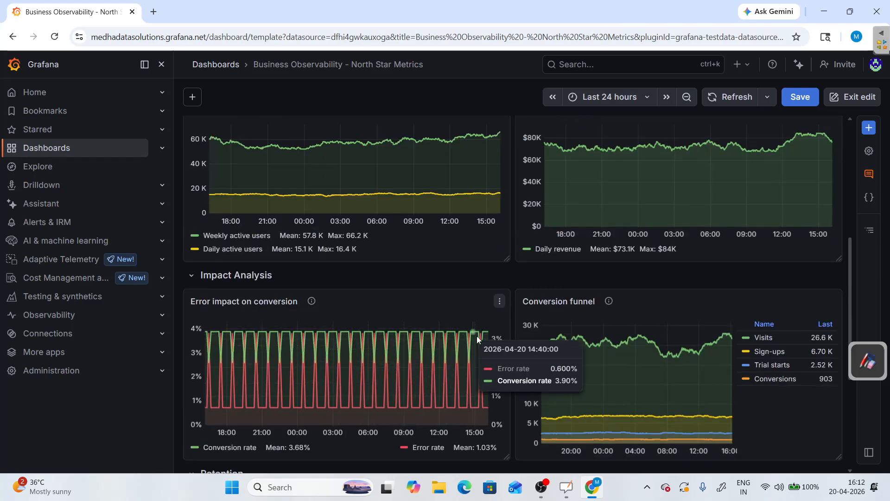
{"action": "scroll", "coordinate": [477, 336], "scroll_direction": "down", "scroll_amount": 5}
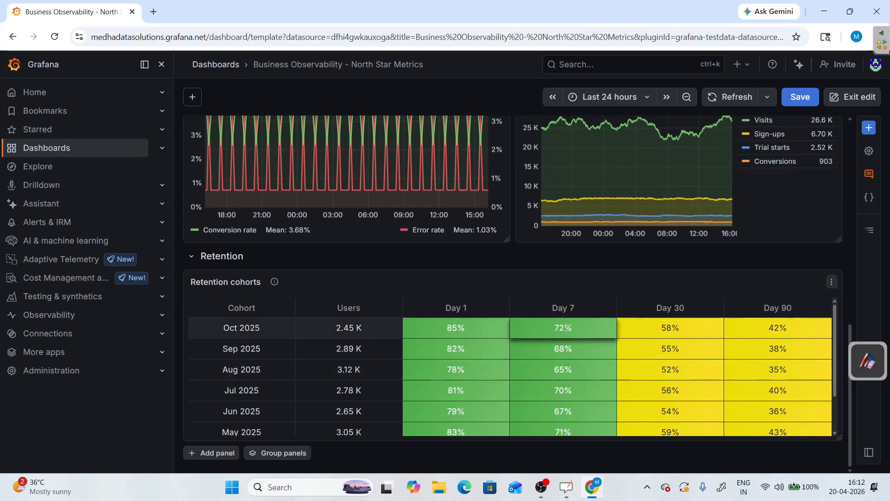
{"action": "scroll", "coordinate": [346, 302], "scroll_direction": "up", "scroll_amount": 10}
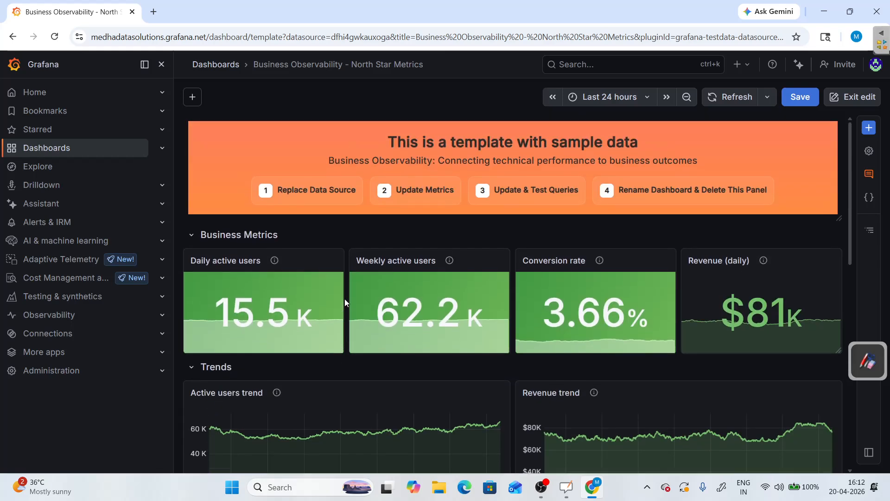
Review the dashboard's quick time ranges and its auto-refresh intervals, leaving both settings as they are
{"action": "left_click", "coordinate": [610, 97]}
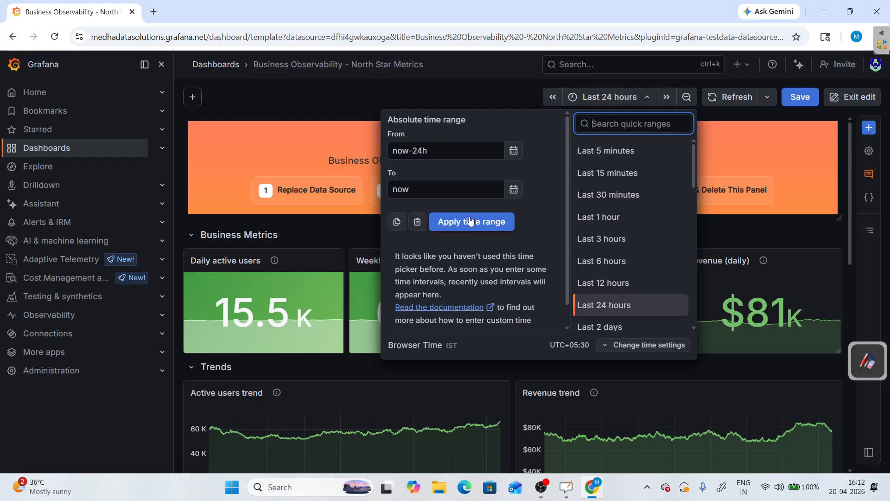
{"action": "scroll", "coordinate": [620, 247], "scroll_direction": "down", "scroll_amount": 3}
{"action": "scroll", "coordinate": [621, 250], "scroll_direction": "down", "scroll_amount": 3}
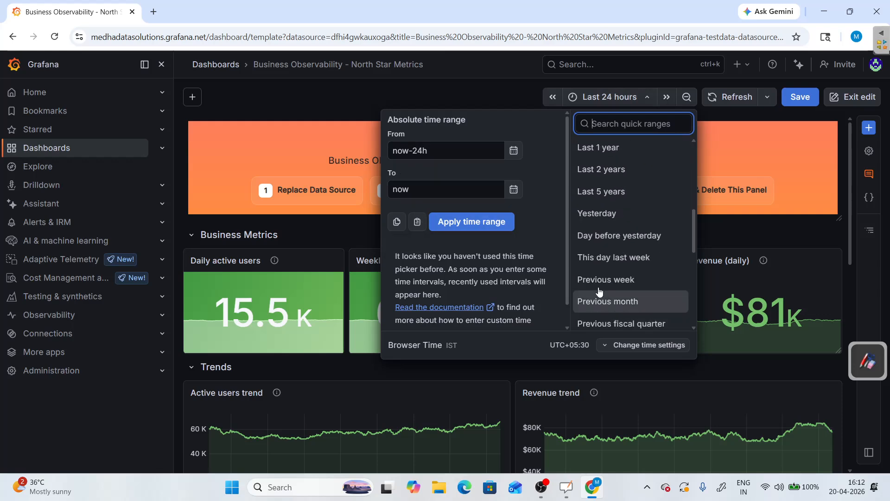
{"action": "scroll", "coordinate": [620, 257], "scroll_direction": "up", "scroll_amount": 5}
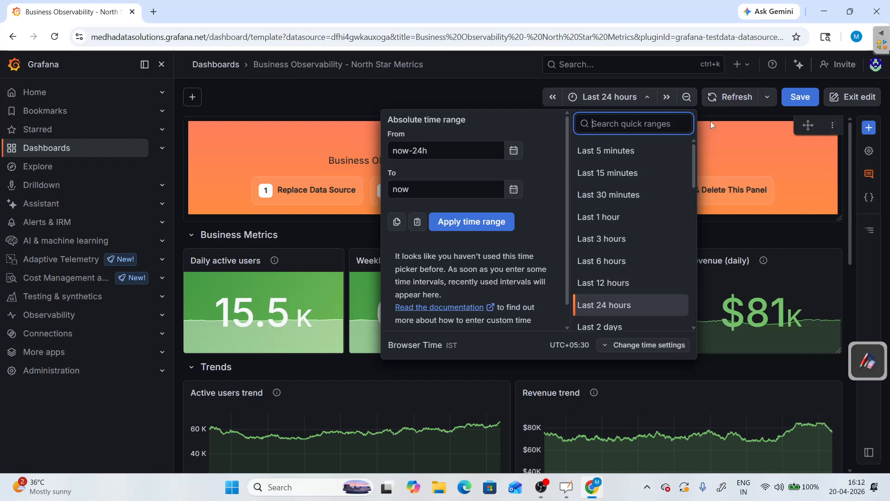
{"action": "left_click", "coordinate": [727, 98]}
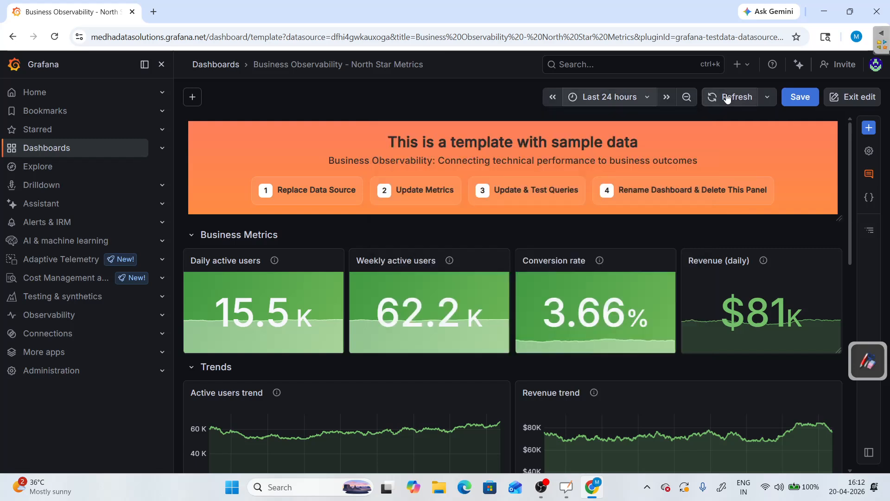
{"action": "left_click", "coordinate": [768, 98]}
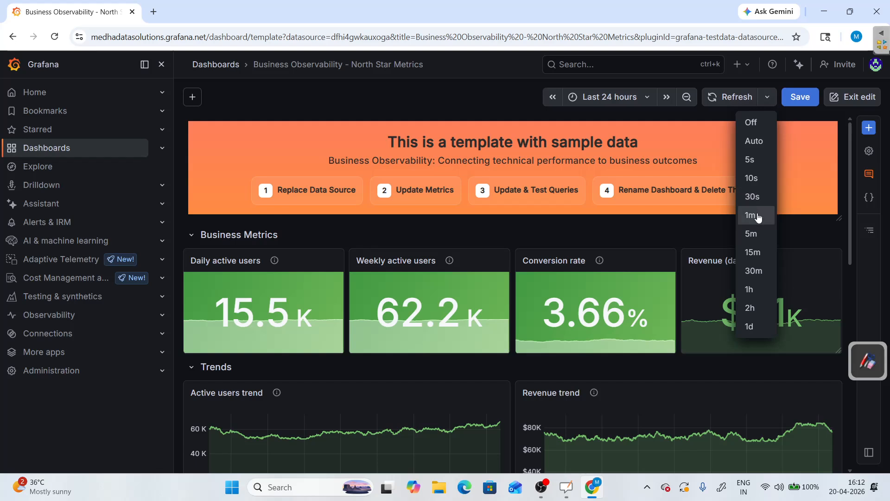
{"action": "left_click", "coordinate": [492, 110]}
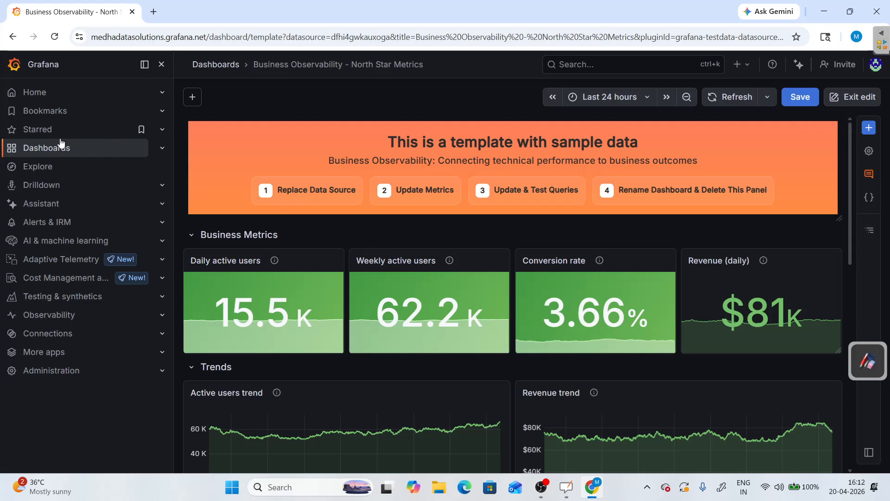
Return to the Dashboards page and create a new folder named Medha Data Solutions
{"action": "left_click", "coordinate": [51, 151]}
{"action": "left_click", "coordinate": [455, 289]}
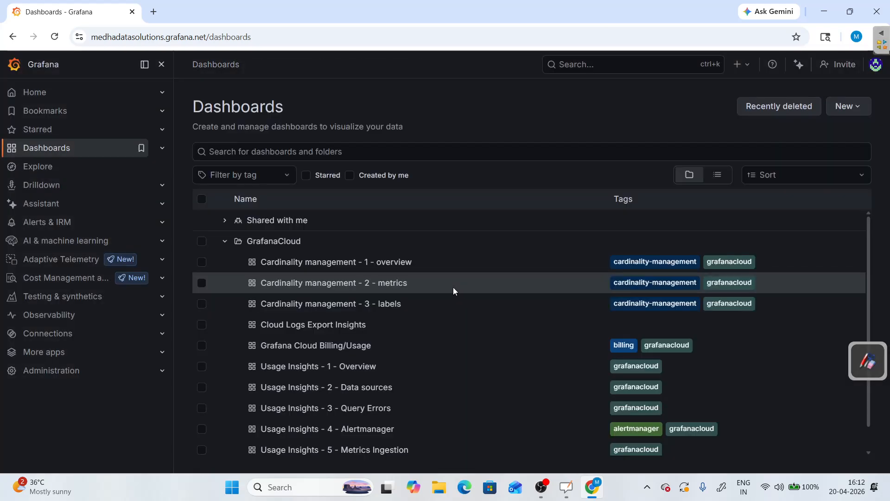
{"action": "left_click", "coordinate": [834, 110]}
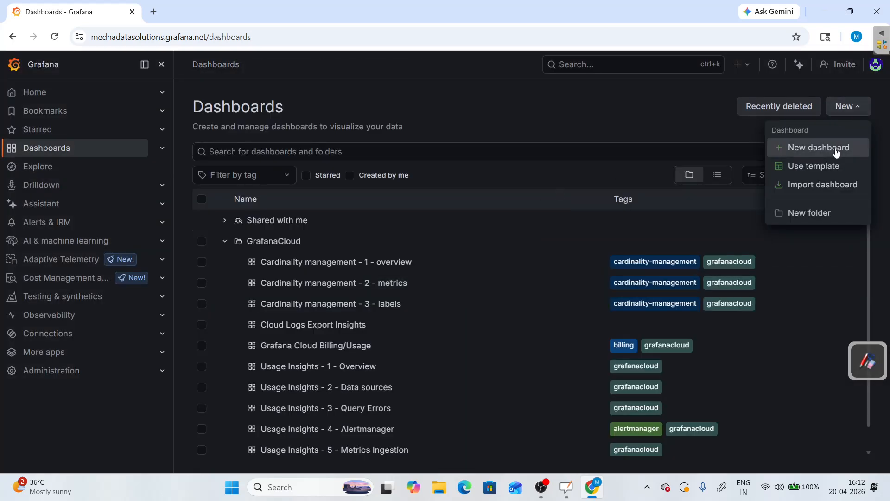
{"action": "left_click", "coordinate": [828, 222]}
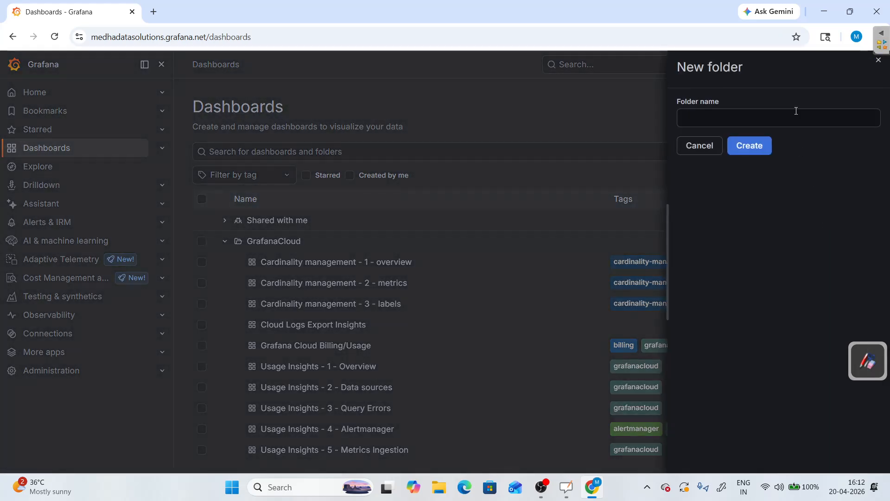
{"action": "left_click", "coordinate": [781, 114]}
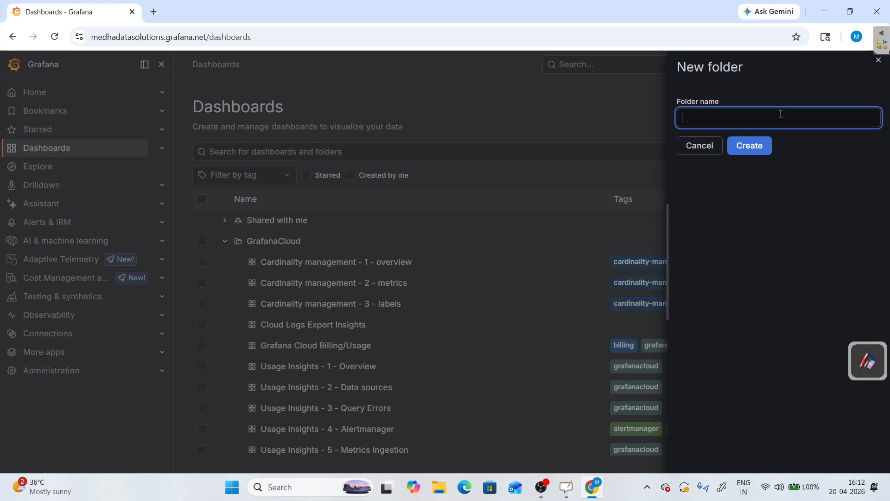
{"action": "type", "text": "Medha Data Solutions"}
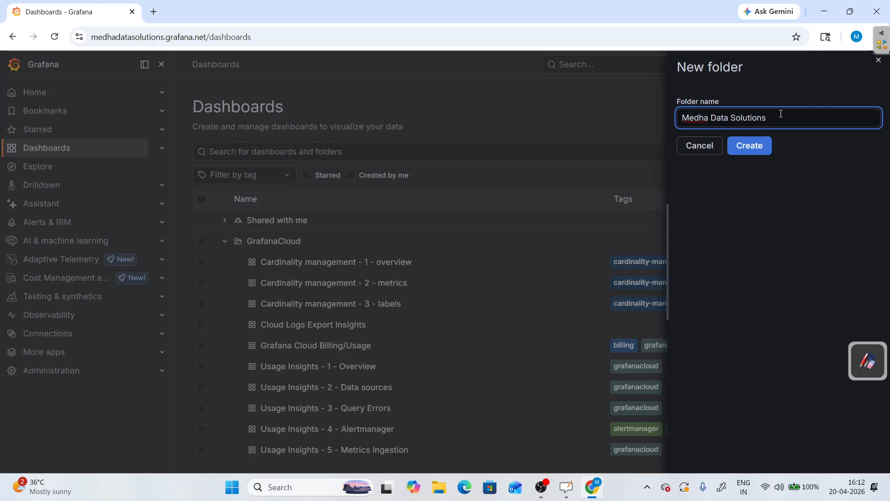
{"action": "left_click", "coordinate": [756, 146]}
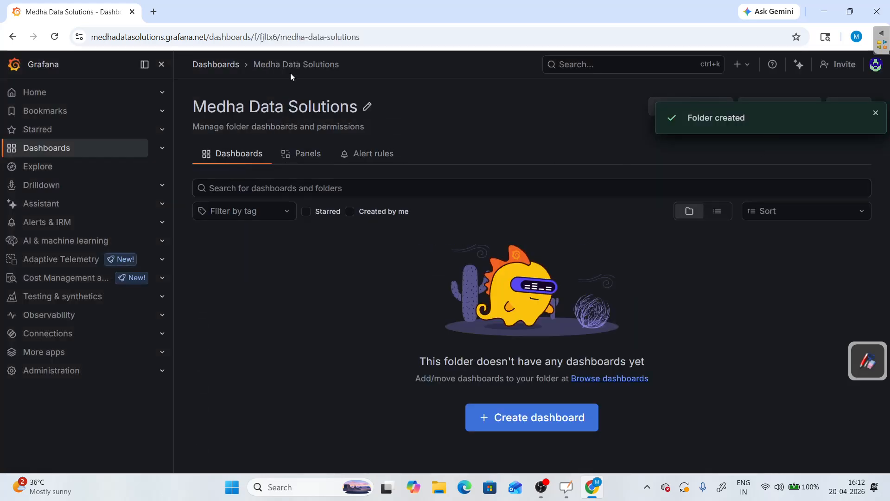
Return to the dashboards list, collapse the GrafanaCloud folder and open the Medha Data Solutions folder
{"action": "left_click", "coordinate": [223, 67]}
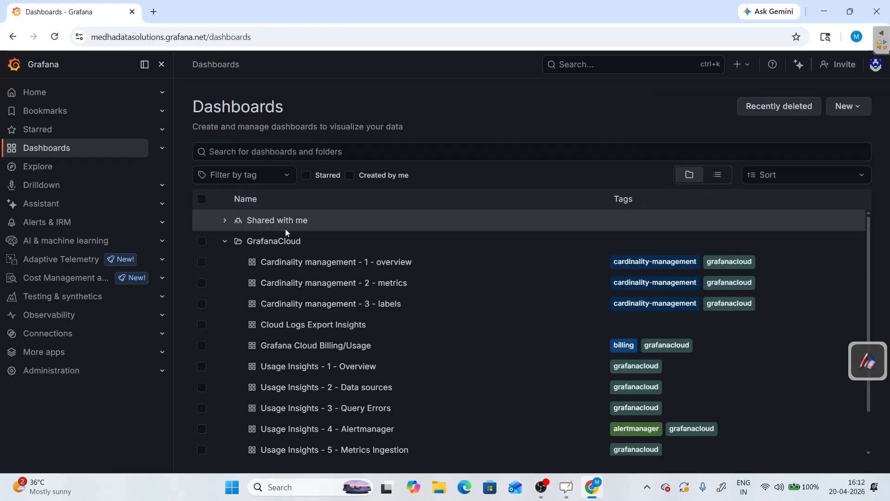
{"action": "left_click", "coordinate": [225, 242]}
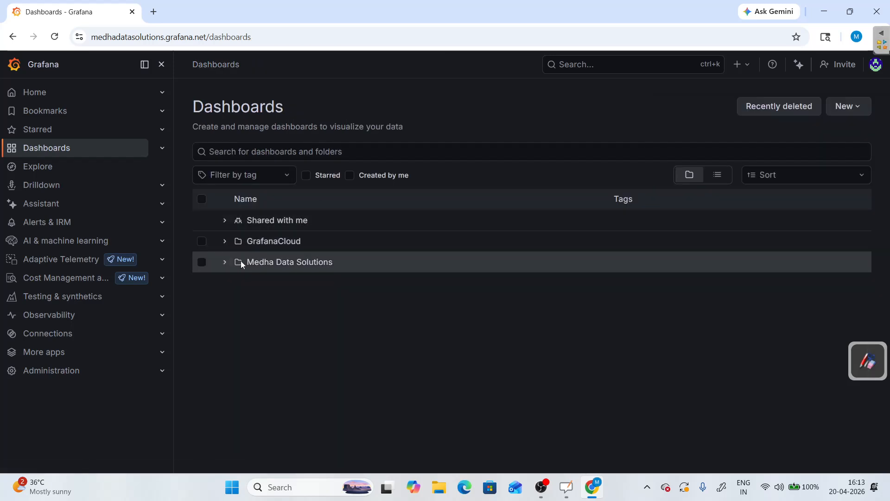
{"action": "left_click", "coordinate": [225, 263]}
{"action": "left_click", "coordinate": [300, 270]}
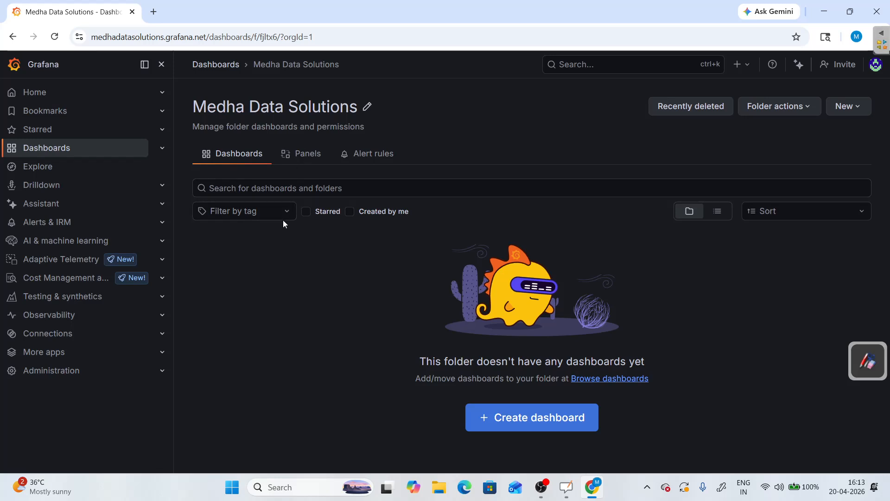
Leave the folder for the Dashboards page, open Explore and set its data source to -- Grafana --
{"action": "left_click", "coordinate": [225, 66]}
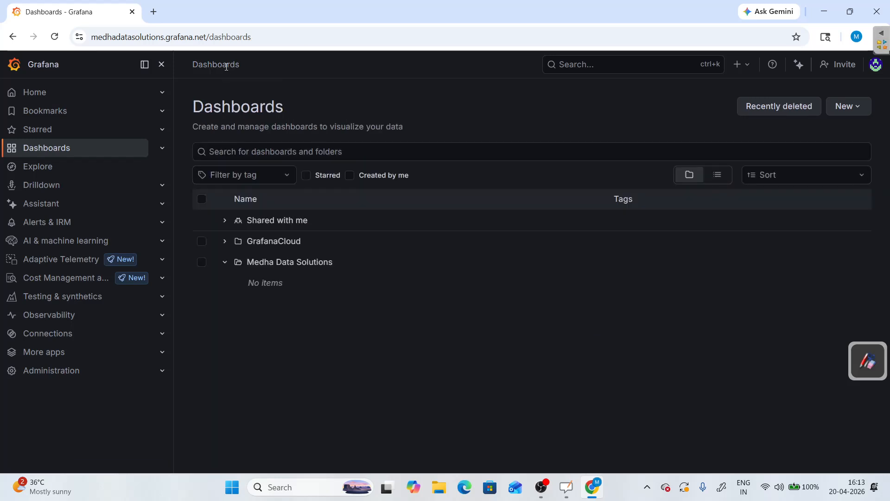
{"action": "left_click", "coordinate": [29, 168]}
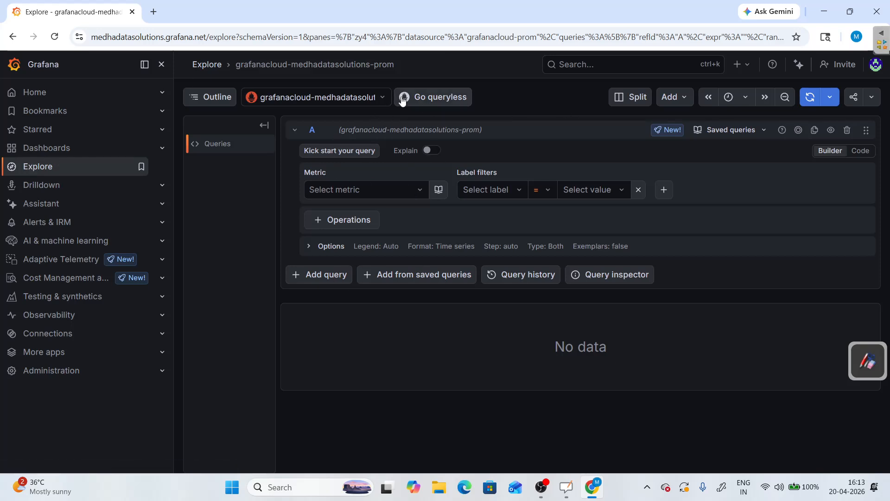
{"action": "left_click", "coordinate": [361, 97]}
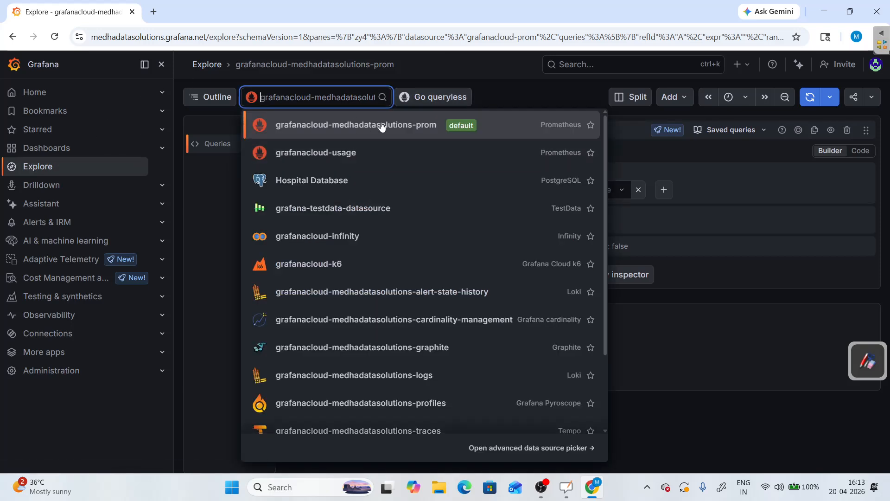
{"action": "scroll", "coordinate": [374, 179], "scroll_direction": "down", "scroll_amount": 1}
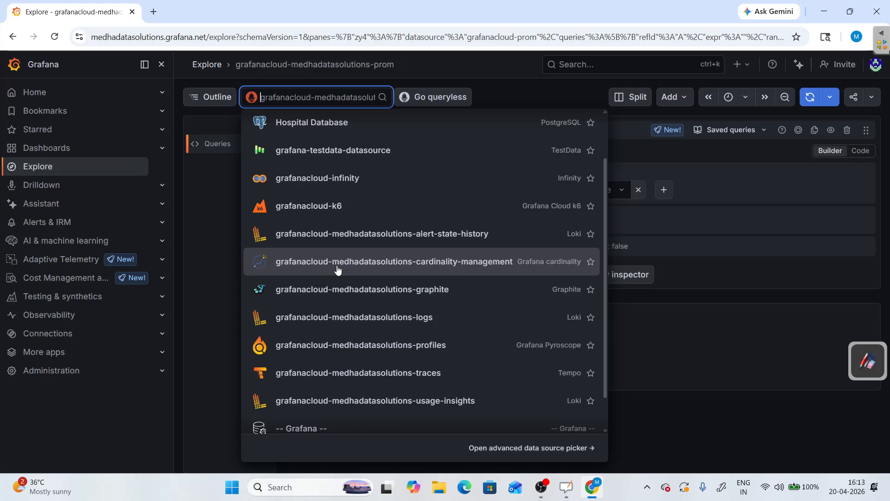
{"action": "scroll", "coordinate": [337, 270], "scroll_direction": "down", "scroll_amount": 1}
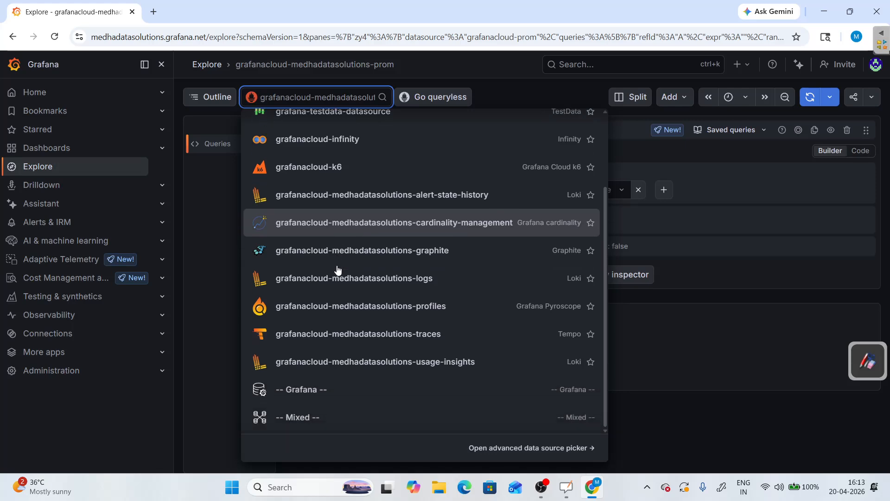
{"action": "left_click", "coordinate": [386, 395]}
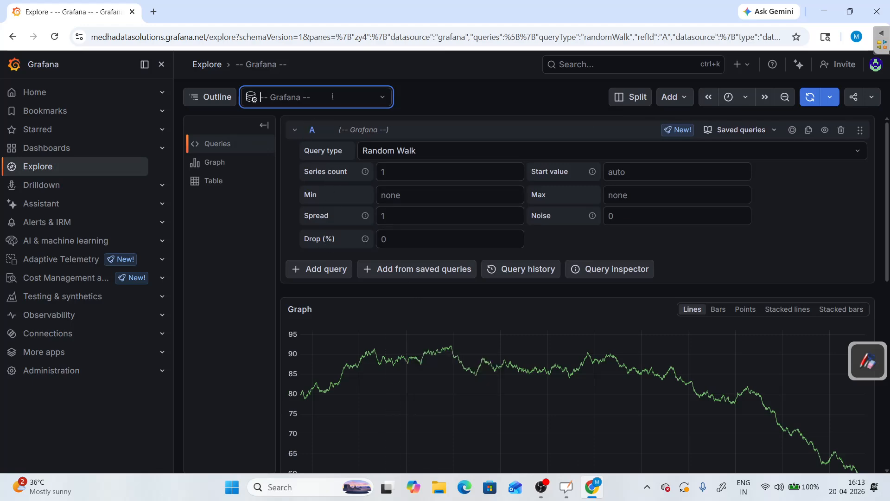
Review the data sources available in Explore and keep -- Grafana -- selected
{"action": "left_click", "coordinate": [332, 96]}
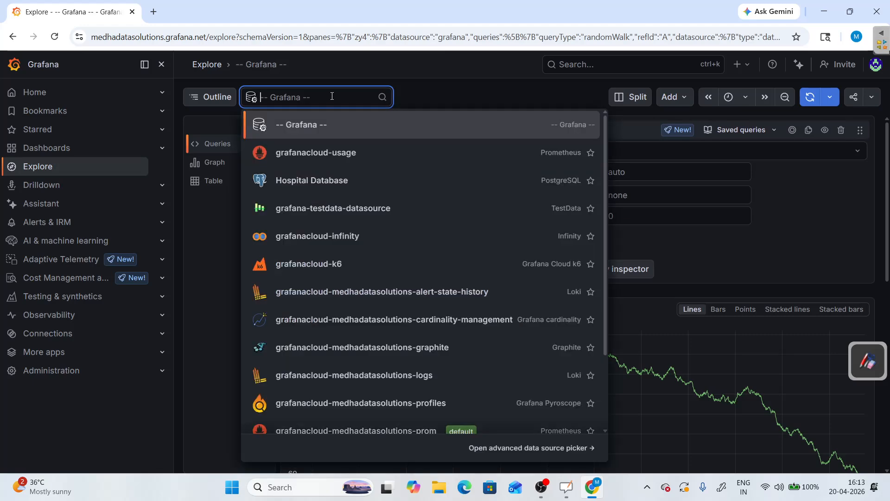
{"action": "scroll", "coordinate": [340, 324], "scroll_direction": "down", "scroll_amount": 2}
{"action": "scroll", "coordinate": [341, 327], "scroll_direction": "up", "scroll_amount": 2}
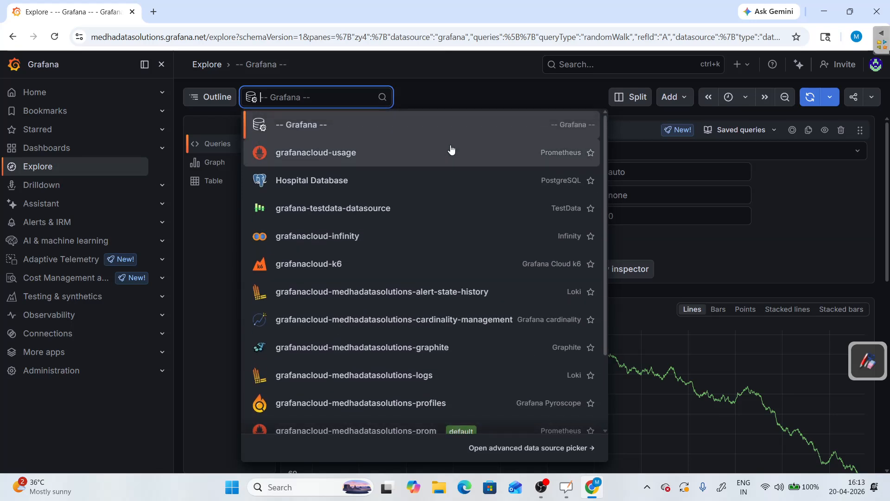
{"action": "left_click", "coordinate": [308, 125]}
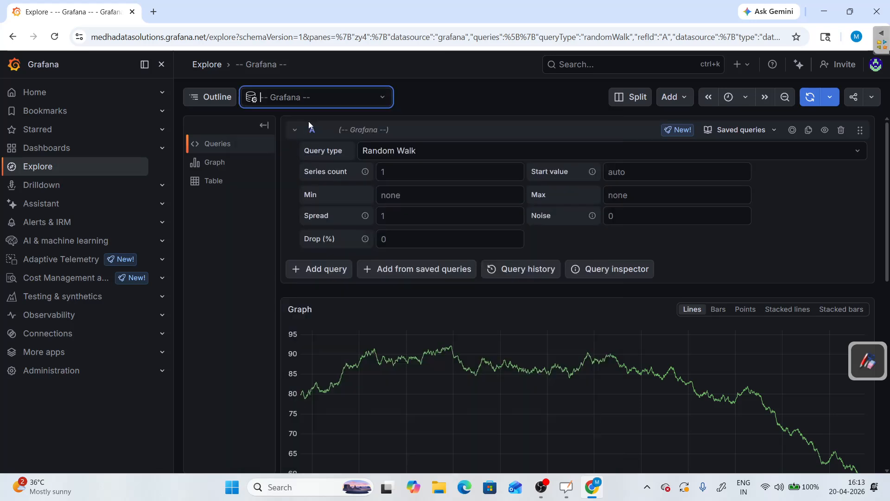
{"action": "left_click", "coordinate": [432, 90]}
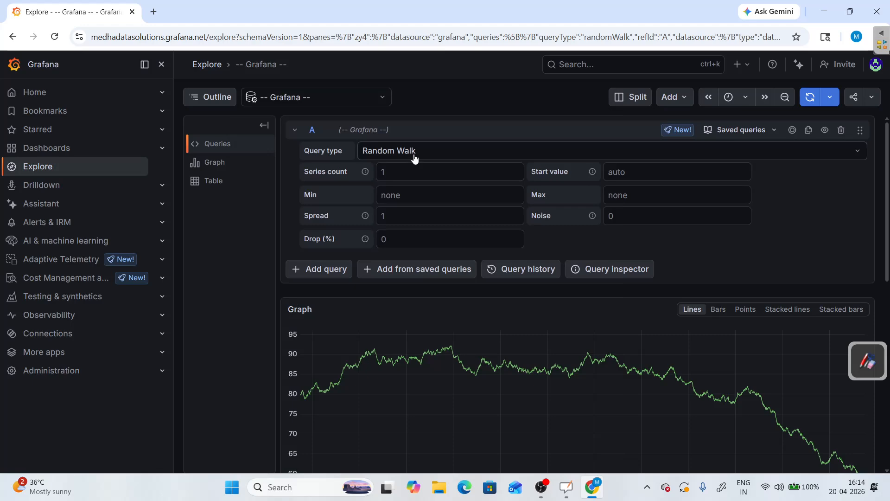
Look through the Random Walk query's results table and graph in Explore
{"action": "scroll", "coordinate": [416, 324], "scroll_direction": "down", "scroll_amount": 9}
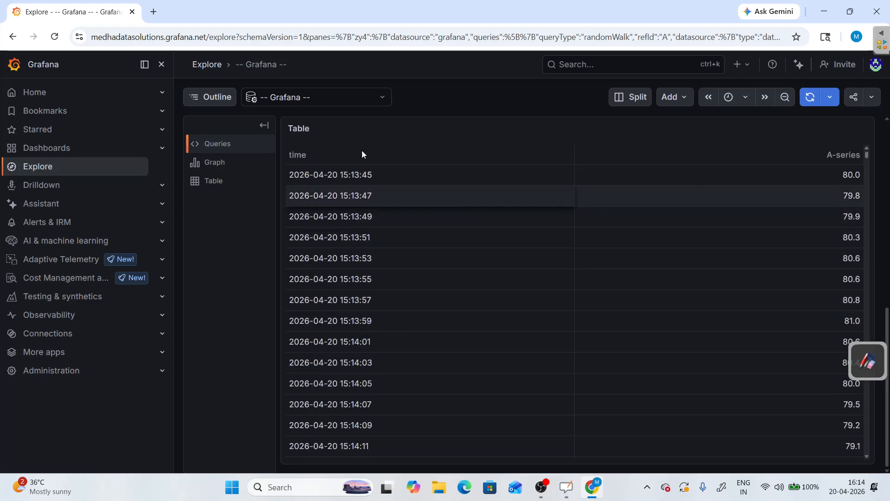
{"action": "scroll", "coordinate": [433, 233], "scroll_direction": "down", "scroll_amount": 20}
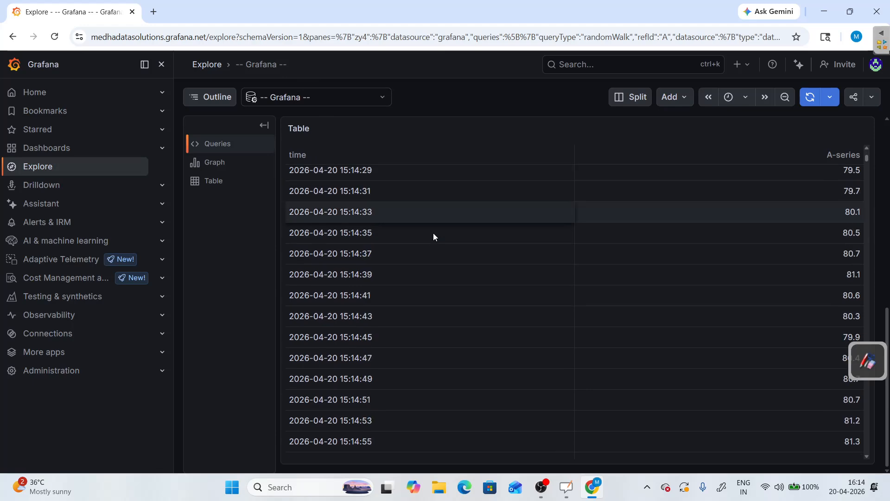
{"action": "scroll", "coordinate": [433, 232], "scroll_direction": "down", "scroll_amount": 3}
{"action": "scroll", "coordinate": [433, 232], "scroll_direction": "up", "scroll_amount": 20}
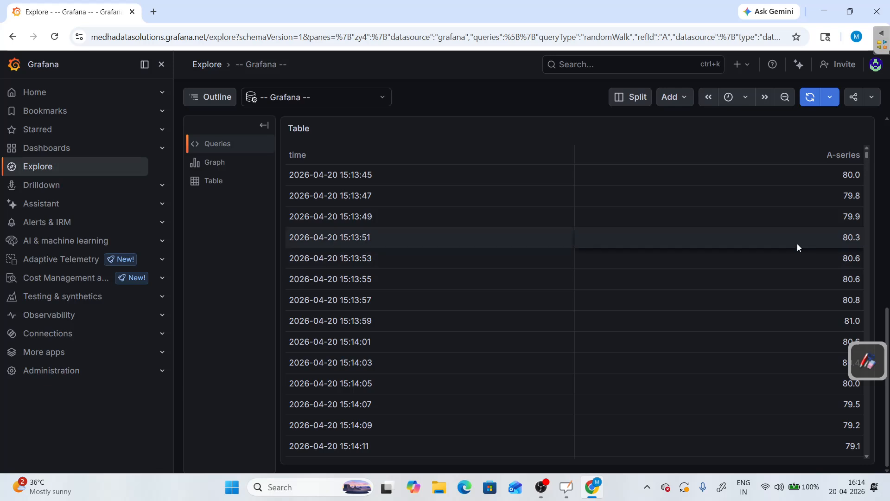
{"action": "left_click_drag", "start_coordinate": [888, 319], "coordinate": [882, 128]}
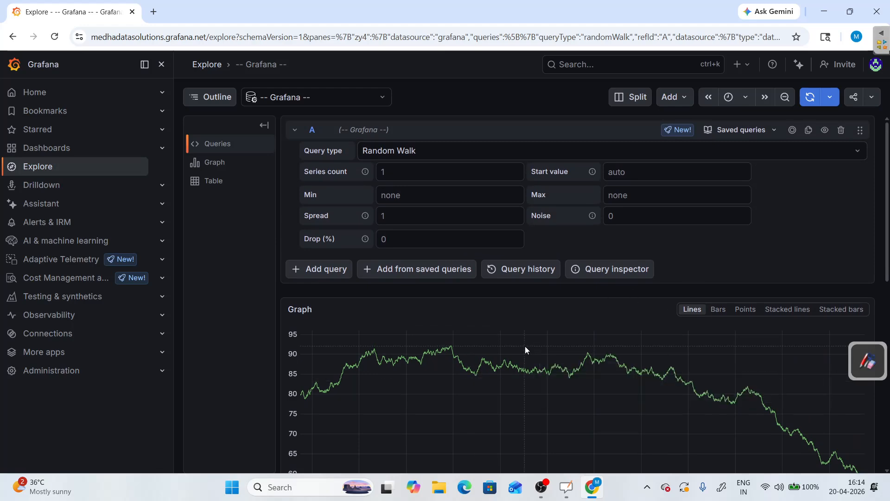
{"action": "mouse_move", "coordinate": [527, 336]}
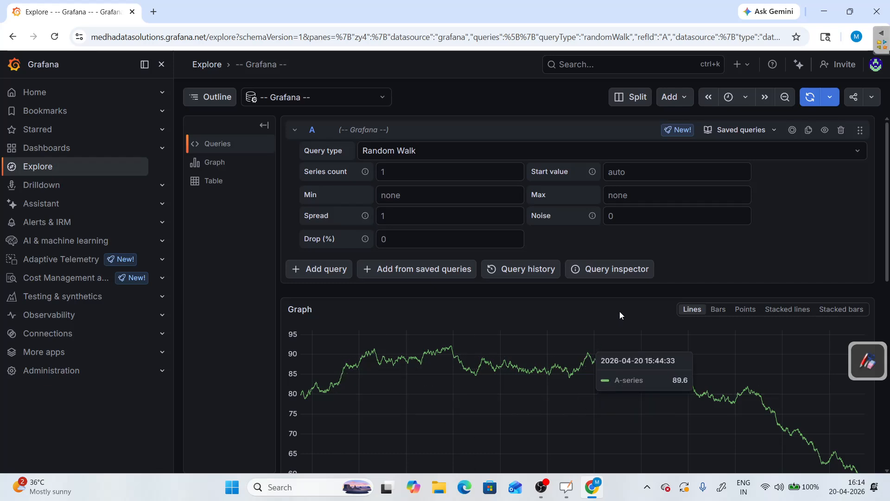
Try the Live Measurements query type, and set query A's type to List public files
{"action": "left_click", "coordinate": [452, 151]}
{"action": "left_click", "coordinate": [429, 205]}
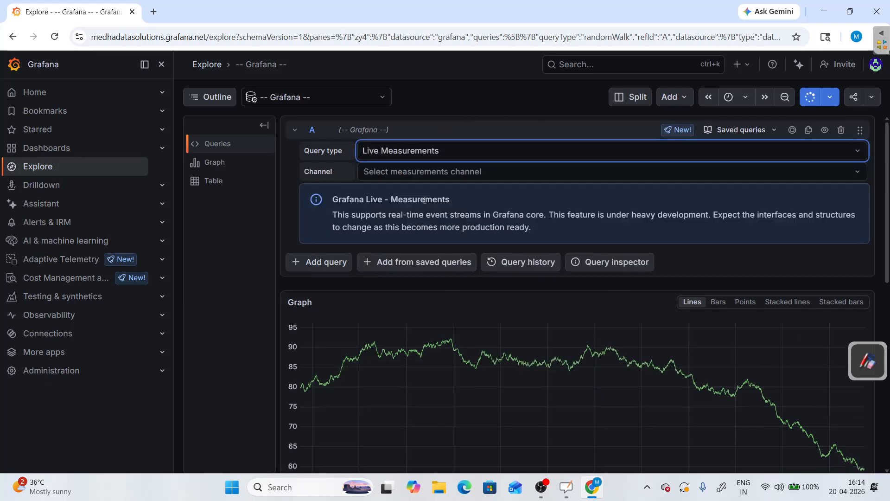
{"action": "left_click", "coordinate": [475, 159]}
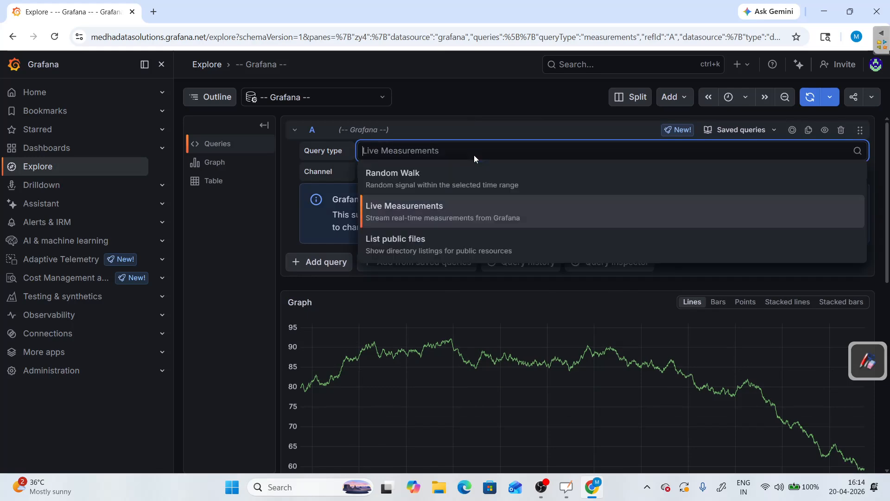
{"action": "left_click", "coordinate": [440, 241]}
{"action": "left_click", "coordinate": [406, 153]}
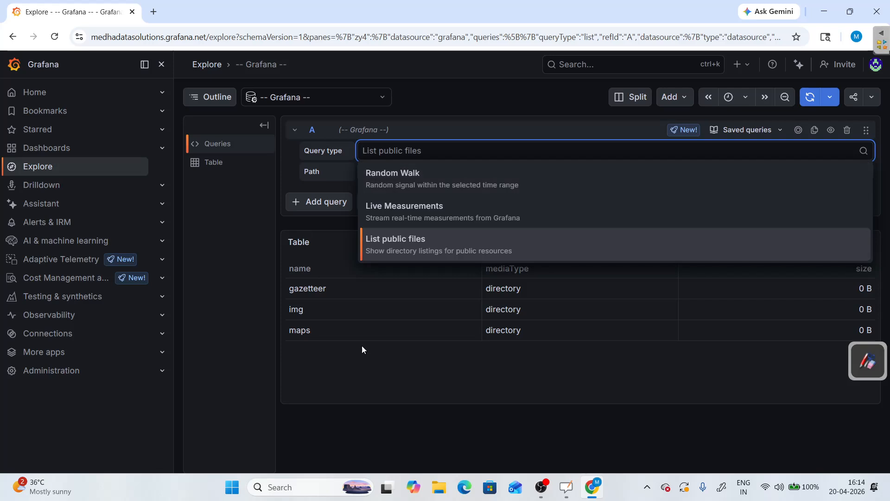
{"action": "left_click", "coordinate": [481, 375]}
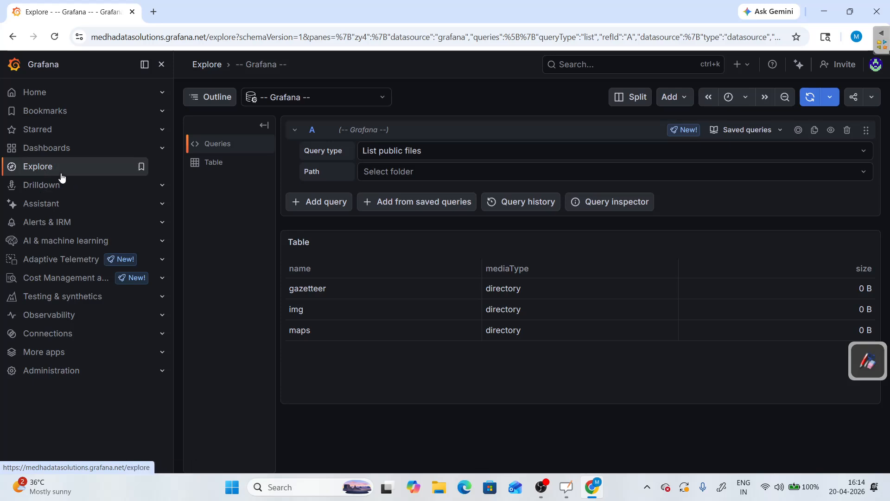
From Alerts & IRM, view the connected data sources and save and test grafana-testdata-datasource
{"action": "left_click", "coordinate": [50, 224]}
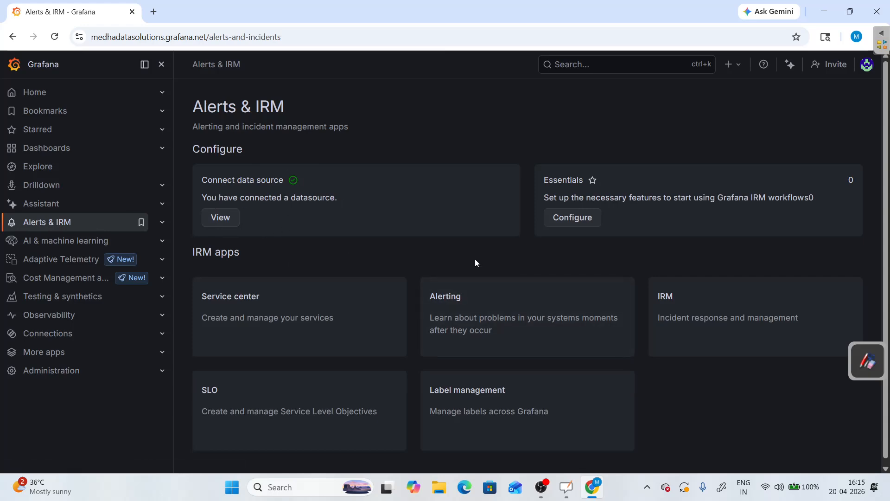
{"action": "left_click", "coordinate": [226, 219]}
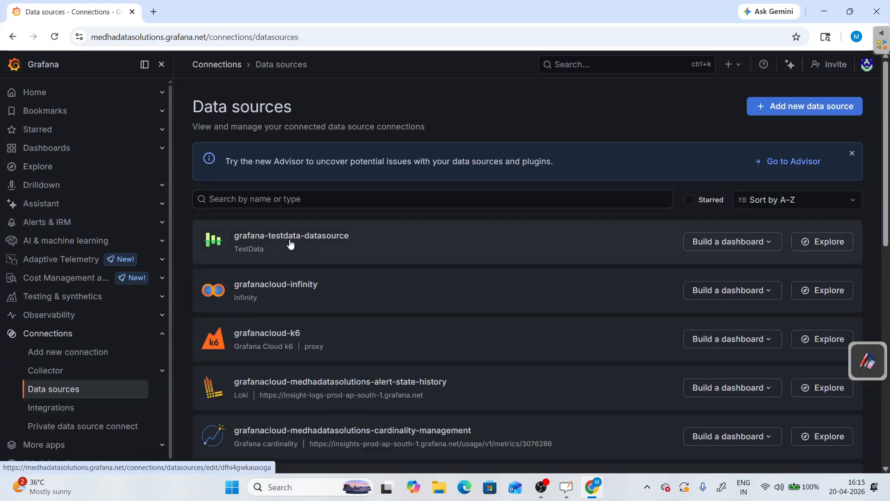
{"action": "left_click", "coordinate": [290, 243]}
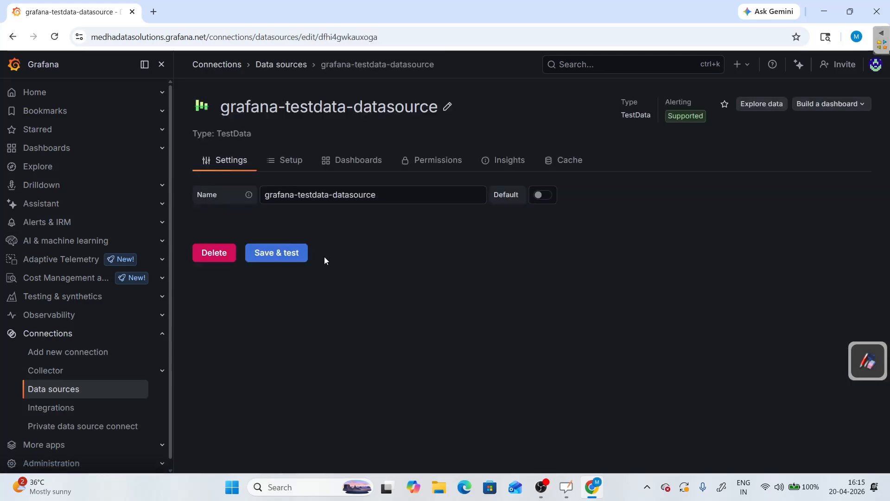
{"action": "left_click", "coordinate": [290, 253]}
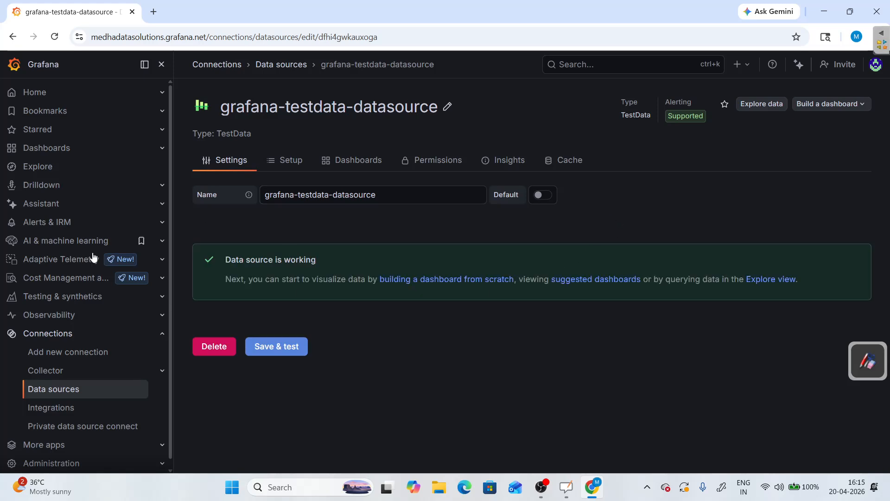
Return to Alerts & IRM and look over the Service center and Alerting overview pages
{"action": "left_click", "coordinate": [45, 228]}
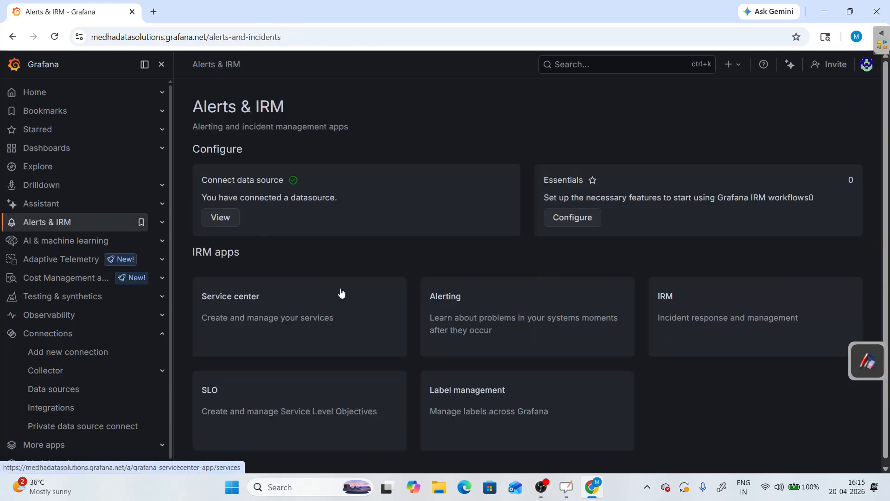
{"action": "left_click", "coordinate": [229, 286]}
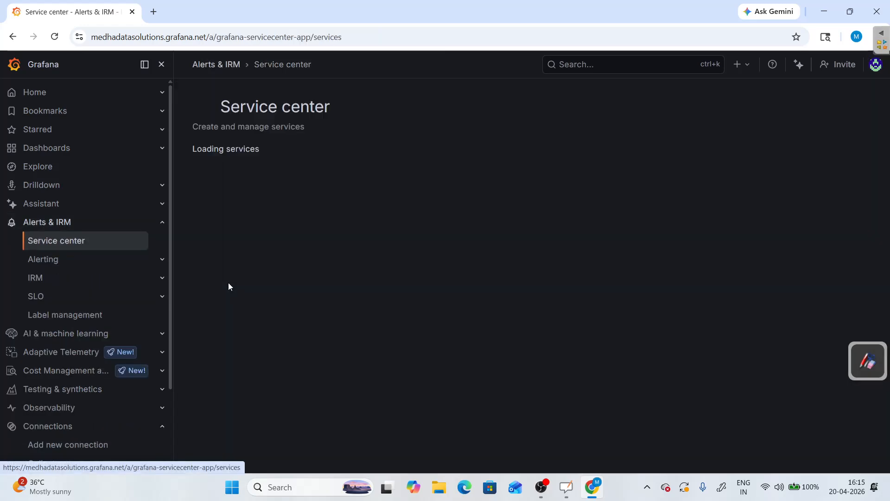
{"action": "left_click", "coordinate": [300, 153]}
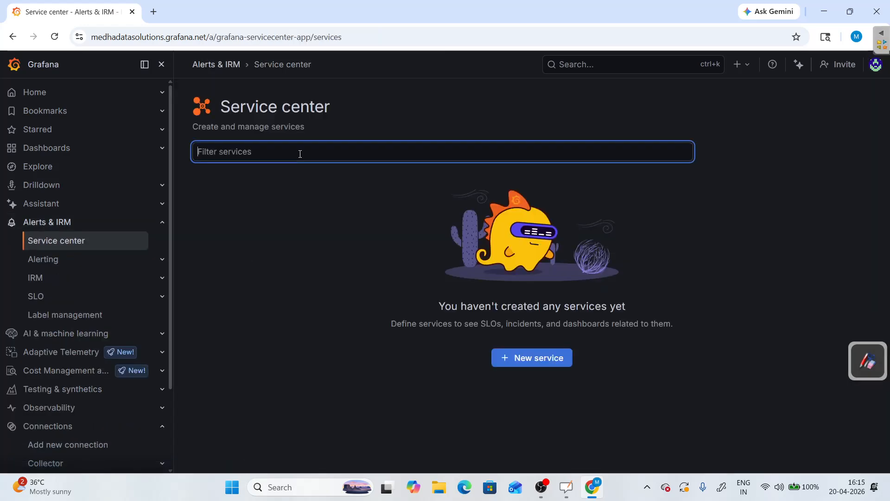
{"action": "left_click", "coordinate": [51, 258]}
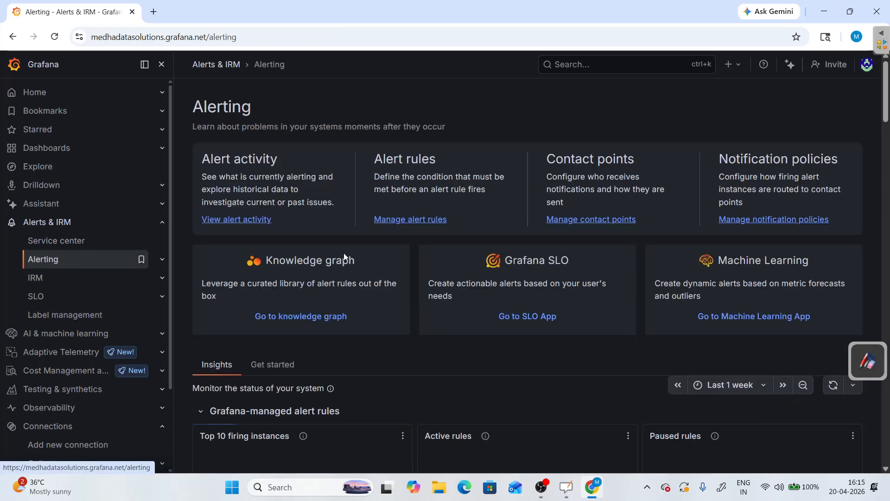
{"action": "scroll", "coordinate": [272, 345], "scroll_direction": "down", "scroll_amount": 3}
{"action": "scroll", "coordinate": [307, 250], "scroll_direction": "up", "scroll_amount": 3}
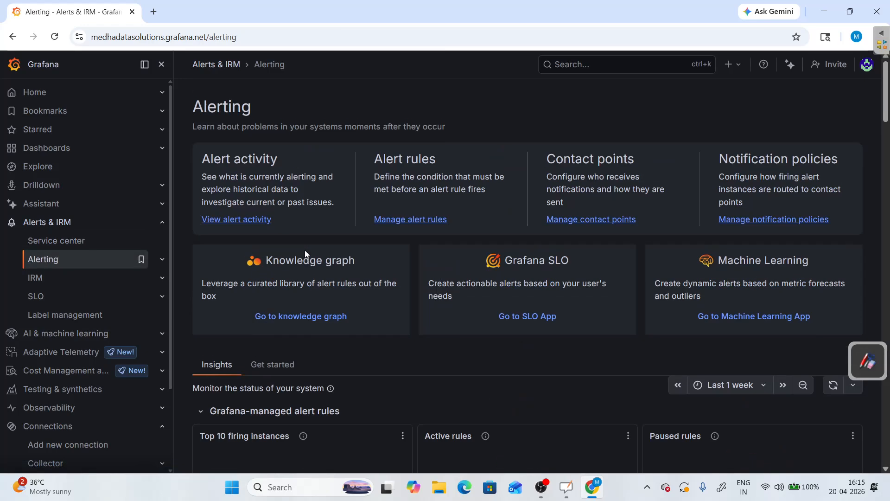
Open the alert rules management page and start a new Grafana-managed alert rule, leaving its name empty
{"action": "left_click", "coordinate": [406, 218]}
{"action": "scroll", "coordinate": [435, 216], "scroll_direction": "down", "scroll_amount": 2}
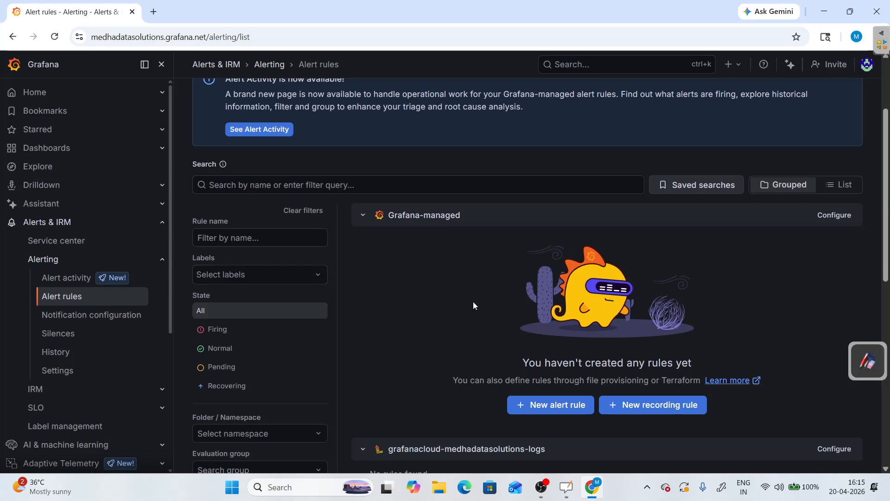
{"action": "left_click", "coordinate": [542, 405]}
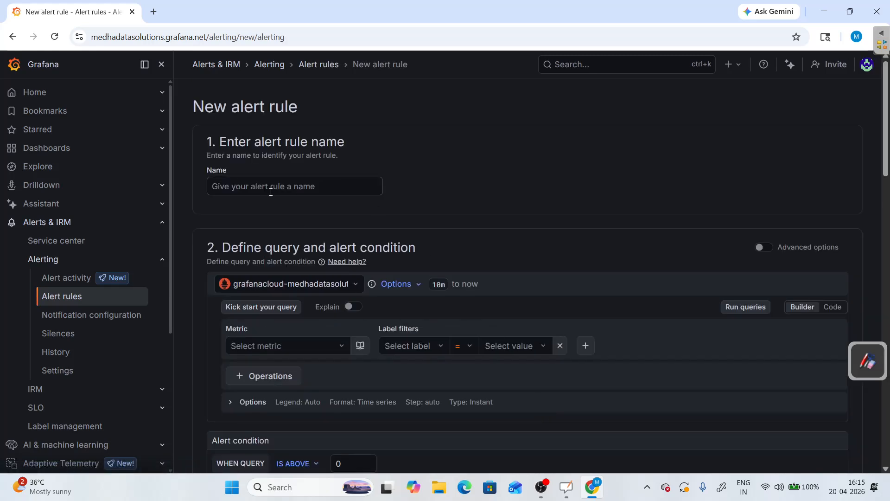
{"action": "left_click", "coordinate": [271, 188]}
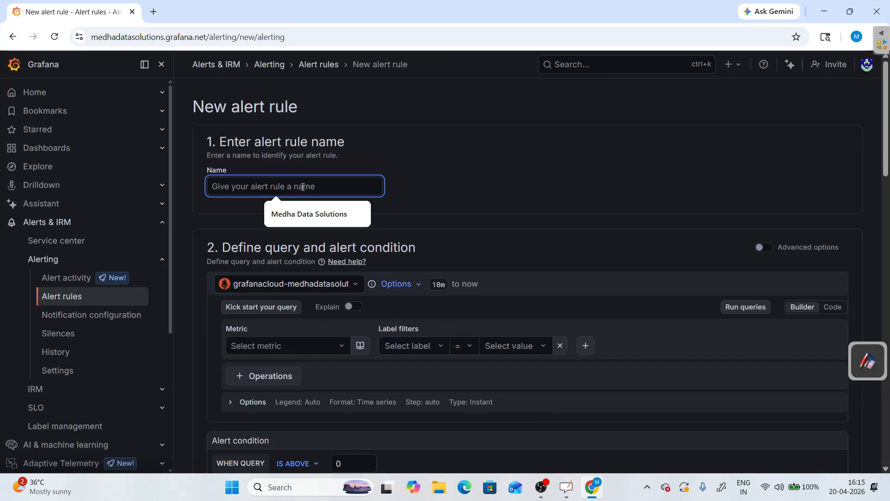
{"action": "left_click", "coordinate": [390, 149]}
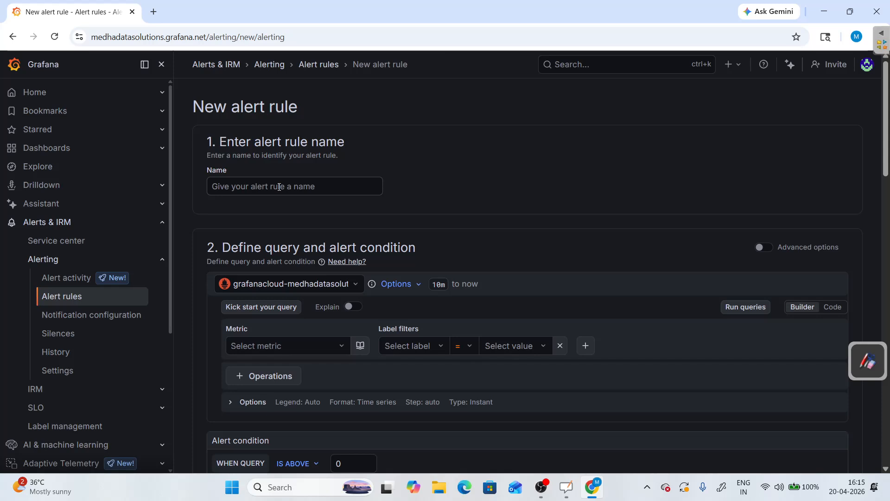
Review the new alert rule's query and condition section and check its available metrics without selecting one
{"action": "scroll", "coordinate": [341, 257], "scroll_direction": "down", "scroll_amount": 2}
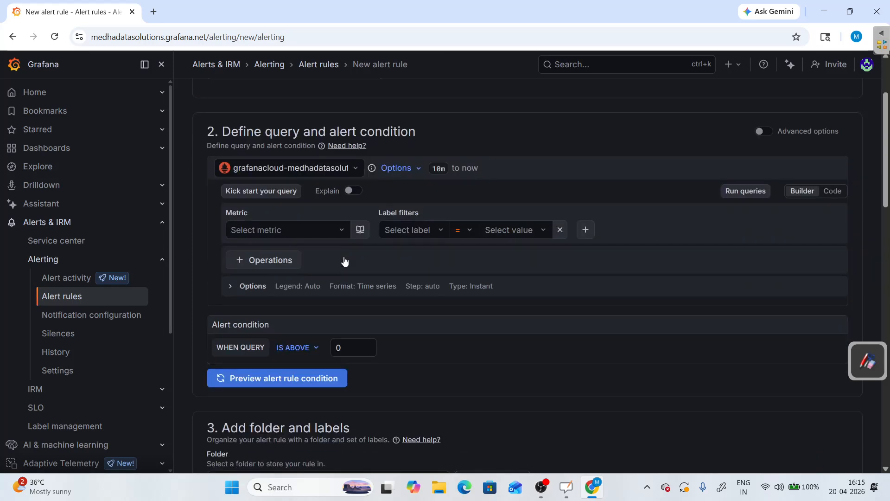
{"action": "left_click", "coordinate": [325, 227]}
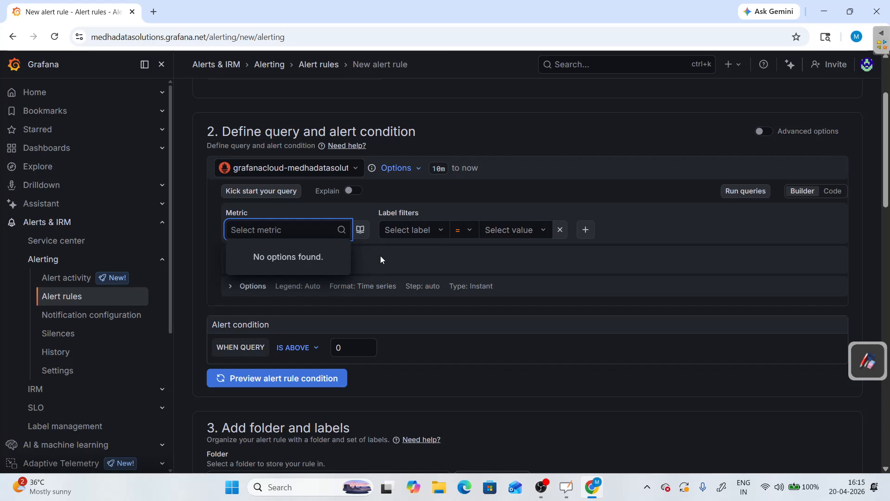
{"action": "left_click", "coordinate": [353, 257]}
{"action": "left_click", "coordinate": [320, 232]}
{"action": "left_click", "coordinate": [419, 242]}
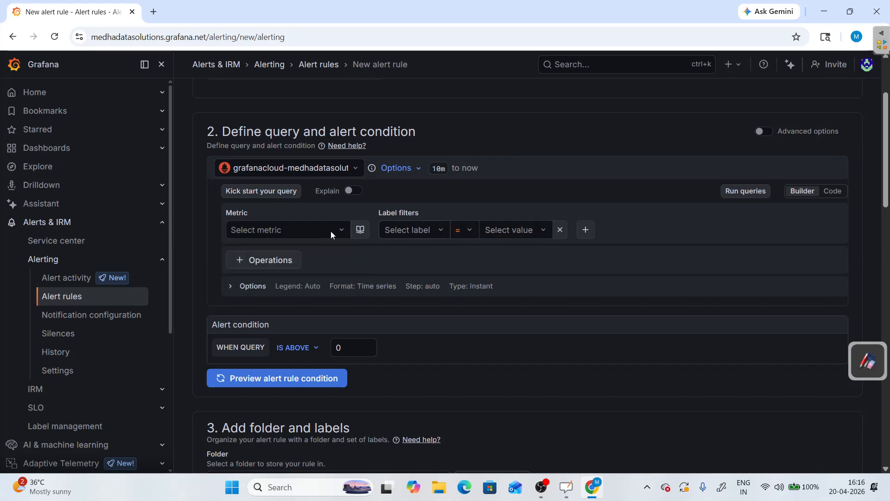
Examine the new alert rule's folder, labels and evaluation behavior sections, highlighting the pending period and keep firing for settings
{"action": "scroll", "coordinate": [338, 310], "scroll_direction": "down", "scroll_amount": 2}
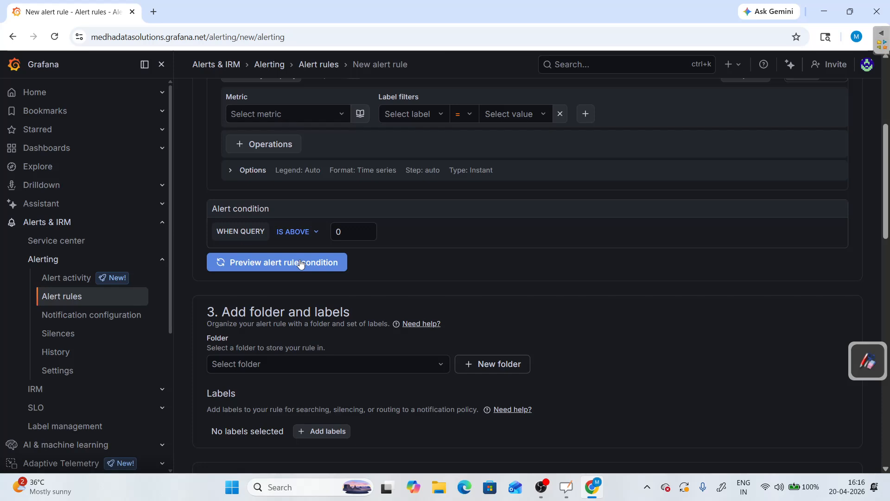
{"action": "scroll", "coordinate": [309, 268], "scroll_direction": "down", "scroll_amount": 2}
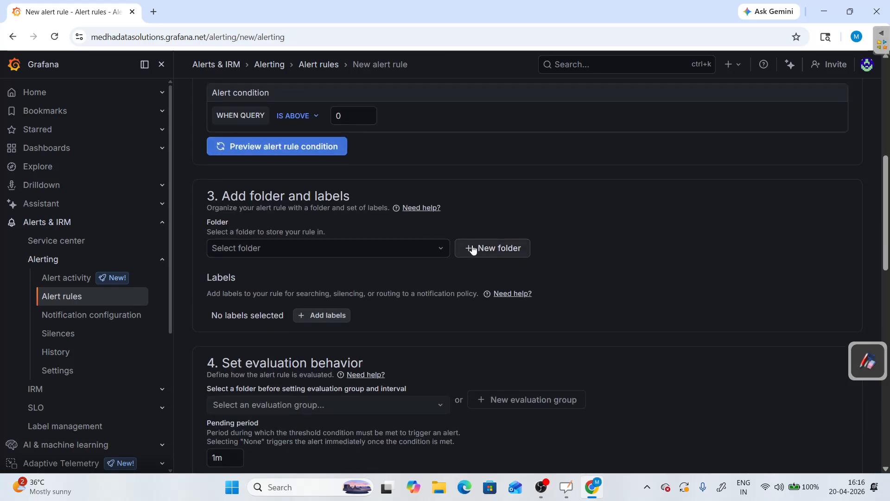
{"action": "scroll", "coordinate": [382, 354], "scroll_direction": "down", "scroll_amount": 6}
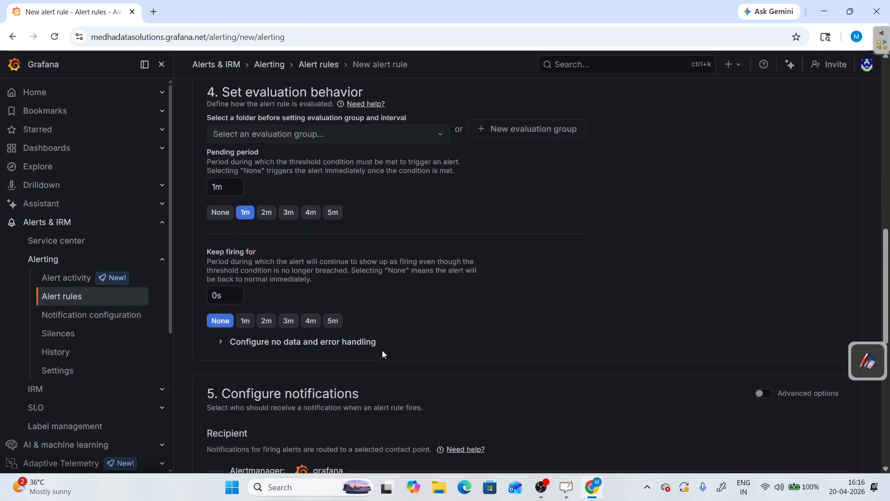
{"action": "scroll", "coordinate": [293, 165], "scroll_direction": "up", "scroll_amount": 1}
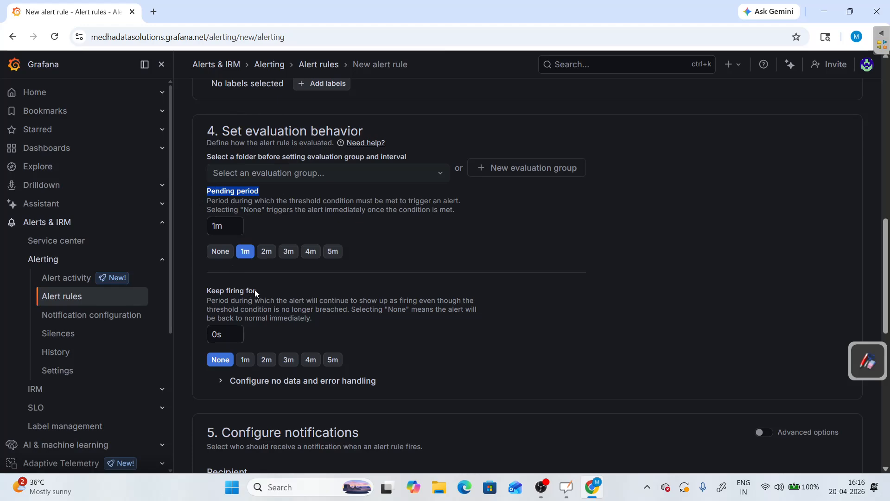
{"action": "left_click_drag", "start_coordinate": [255, 291], "coordinate": [207, 295]}
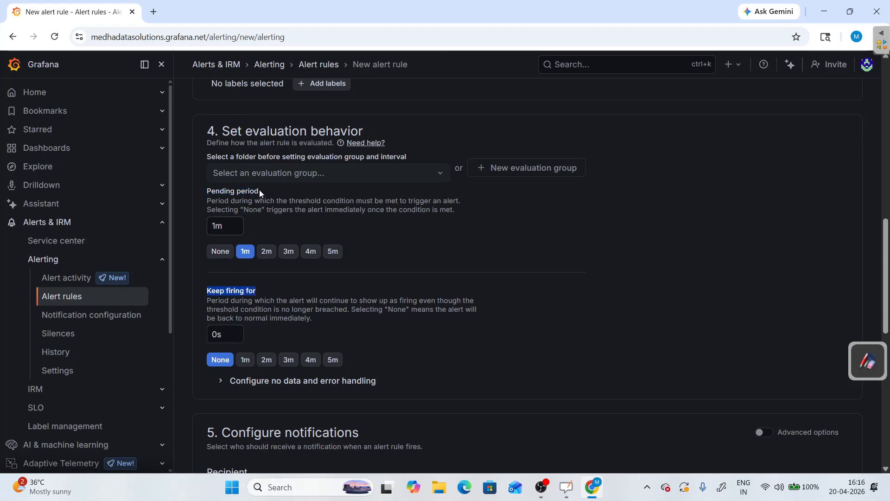
{"action": "left_click_drag", "start_coordinate": [260, 190], "coordinate": [205, 191]}
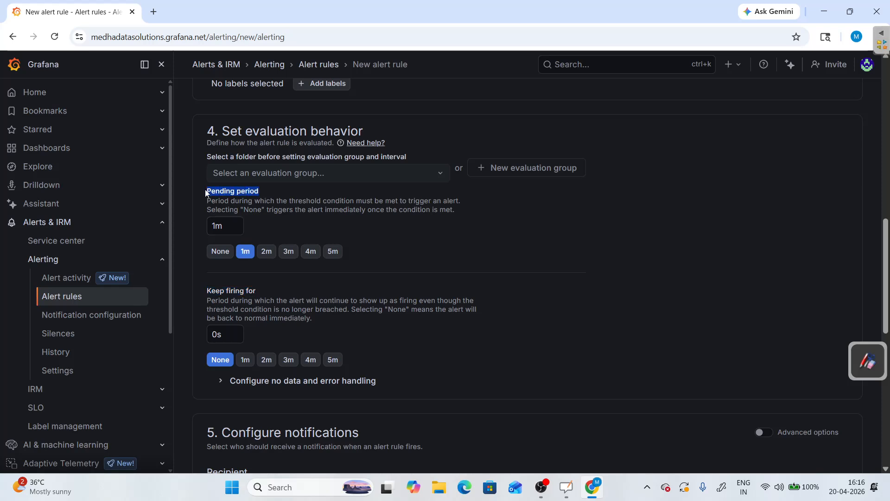
{"action": "left_click_drag", "start_coordinate": [257, 291], "coordinate": [187, 310]}
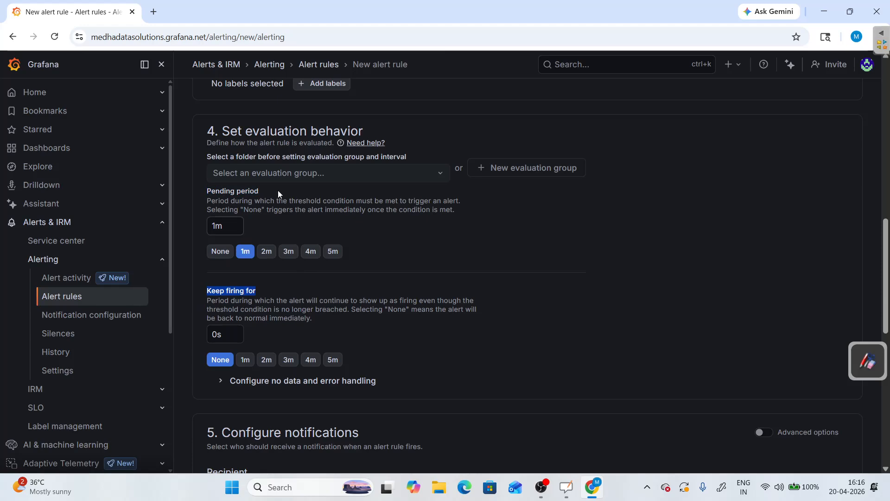
{"action": "left_click_drag", "start_coordinate": [278, 191], "coordinate": [213, 196]}
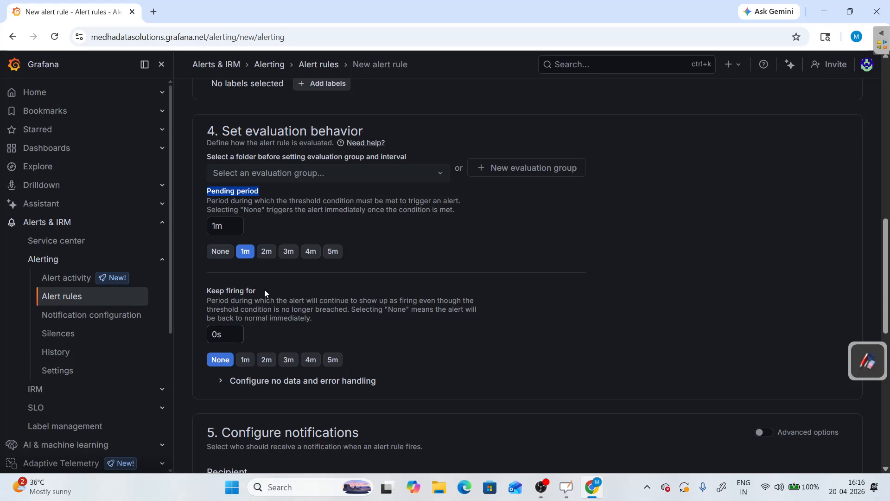
{"action": "left_click_drag", "start_coordinate": [264, 289], "coordinate": [202, 296]}
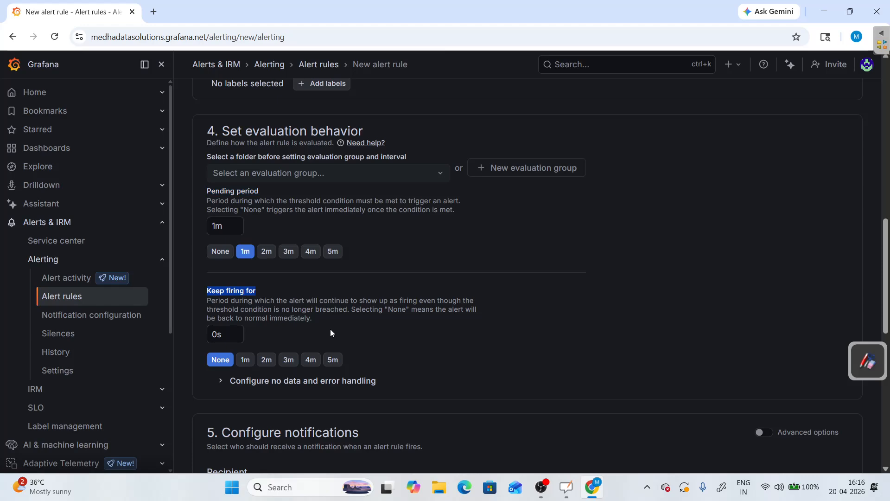
{"action": "left_click", "coordinate": [284, 288]}
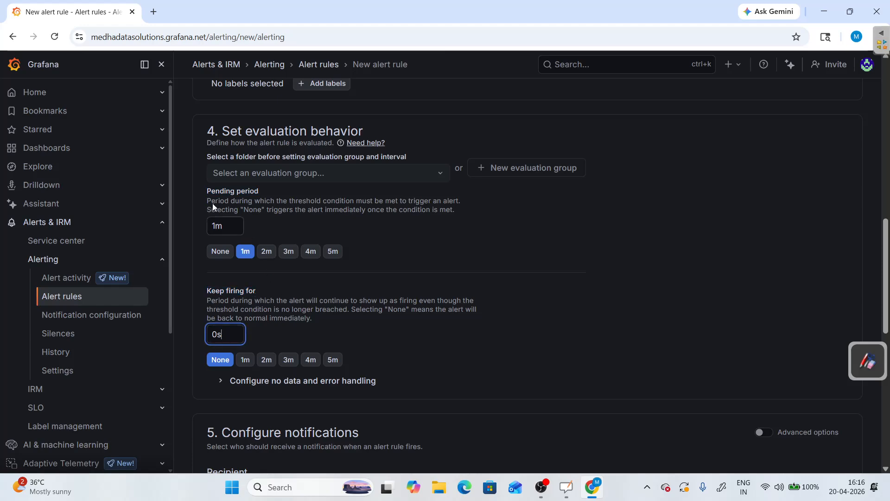
{"action": "left_click_drag", "start_coordinate": [454, 210], "coordinate": [196, 205]}
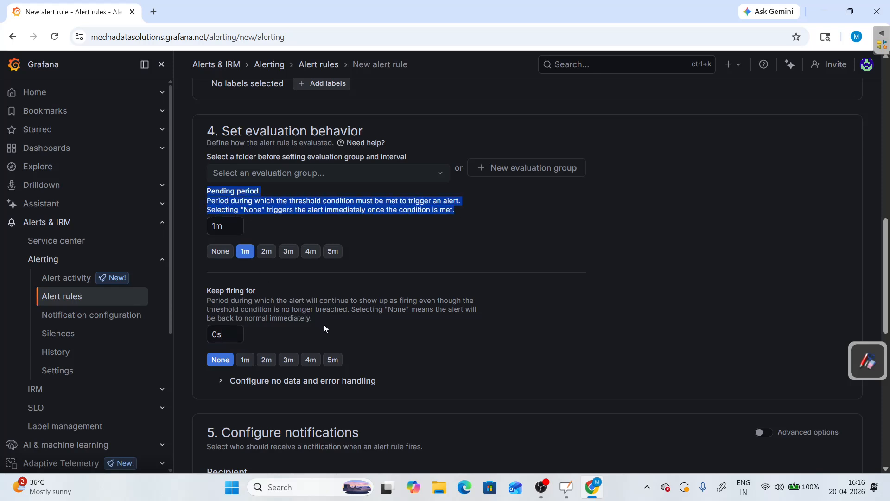
{"action": "scroll", "coordinate": [322, 329], "scroll_direction": "down", "scroll_amount": 1}
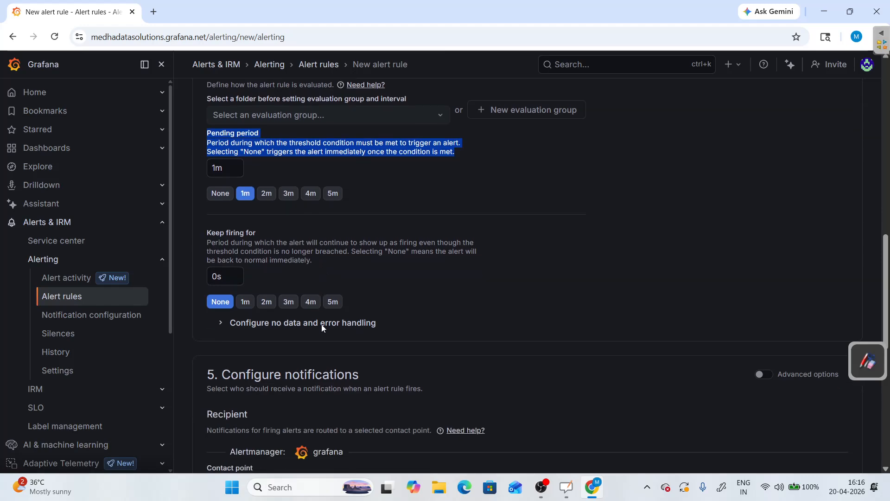
{"action": "left_click", "coordinate": [227, 276]}
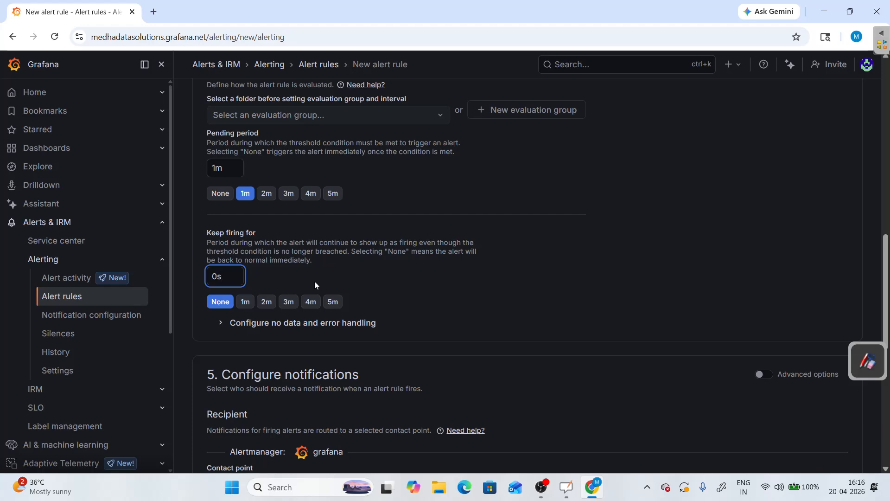
Review the whole new alert rule form, from the rule name through evaluation behavior to the notification message section
{"action": "scroll", "coordinate": [310, 292], "scroll_direction": "down", "scroll_amount": 2}
{"action": "scroll", "coordinate": [292, 252], "scroll_direction": "up", "scroll_amount": 15}
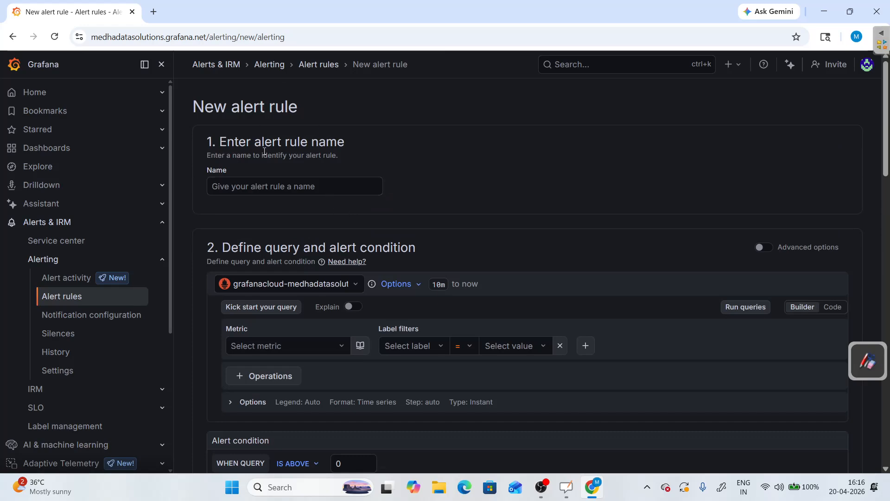
{"action": "scroll", "coordinate": [293, 188], "scroll_direction": "down", "scroll_amount": 15}
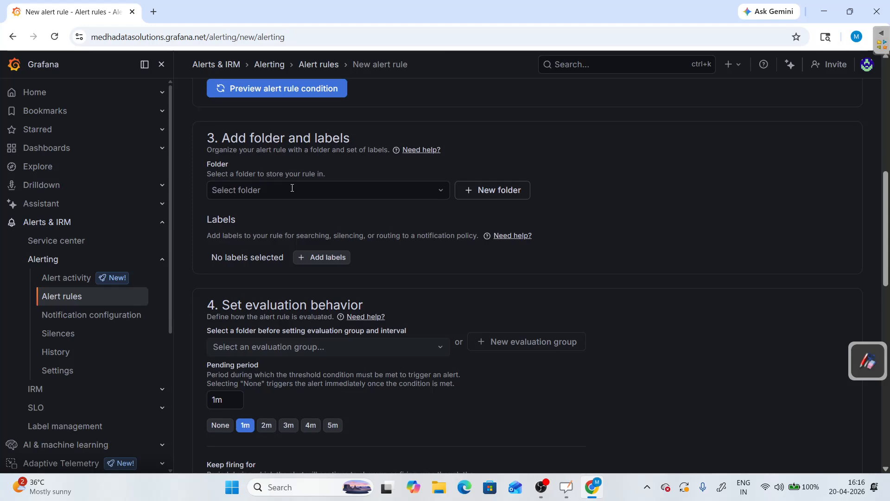
{"action": "scroll", "coordinate": [292, 191], "scroll_direction": "down", "scroll_amount": 5}
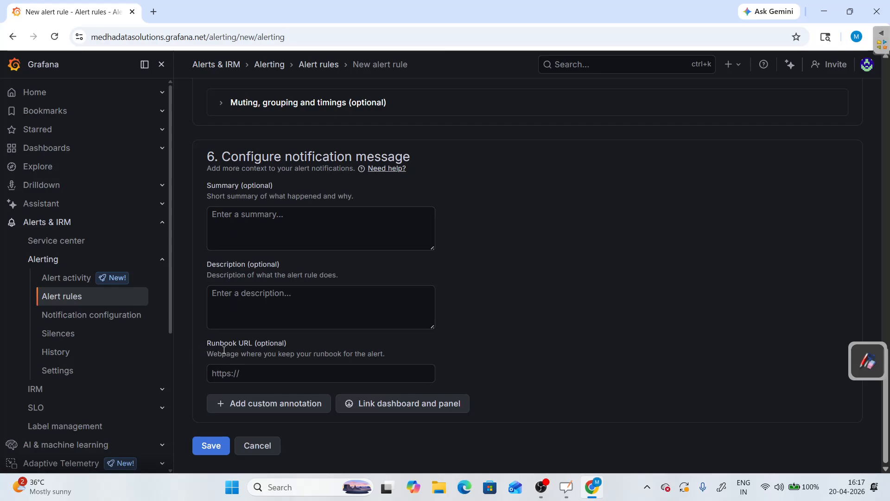
{"action": "scroll", "coordinate": [224, 350], "scroll_direction": "up", "scroll_amount": 20}
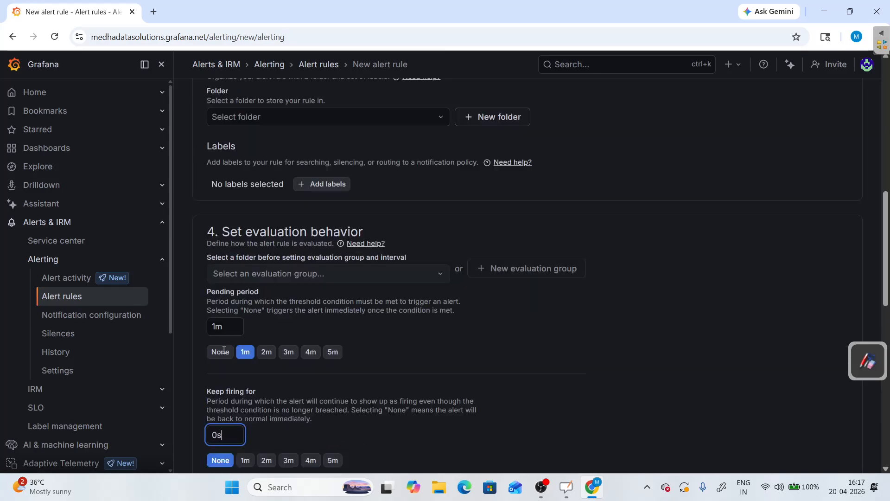
{"action": "scroll", "coordinate": [224, 350], "scroll_direction": "up", "scroll_amount": 5}
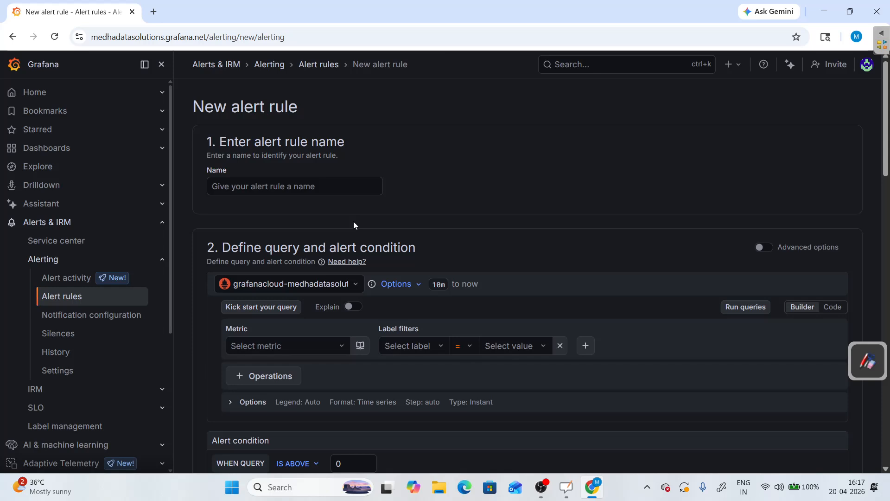
{"action": "scroll", "coordinate": [354, 225], "scroll_direction": "down", "scroll_amount": 15}
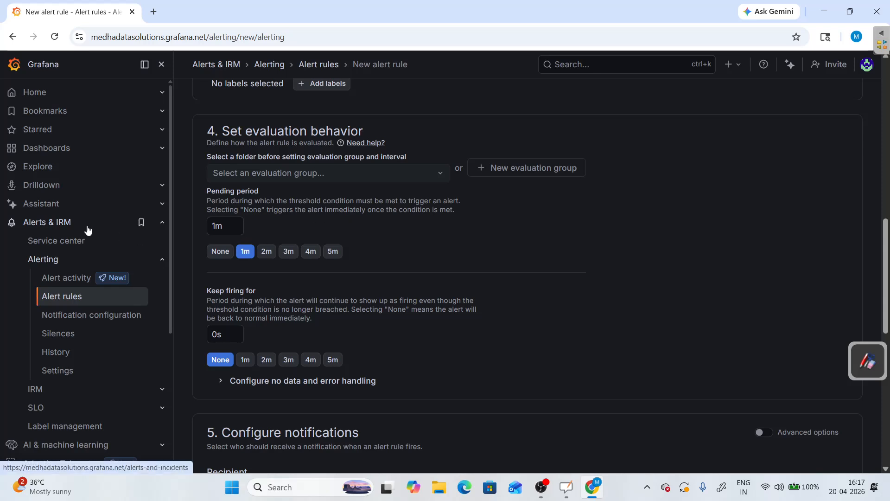
Leave the alert rule form for the Data sources page under Connections and look through the connected data sources
{"action": "left_click", "coordinate": [158, 222]}
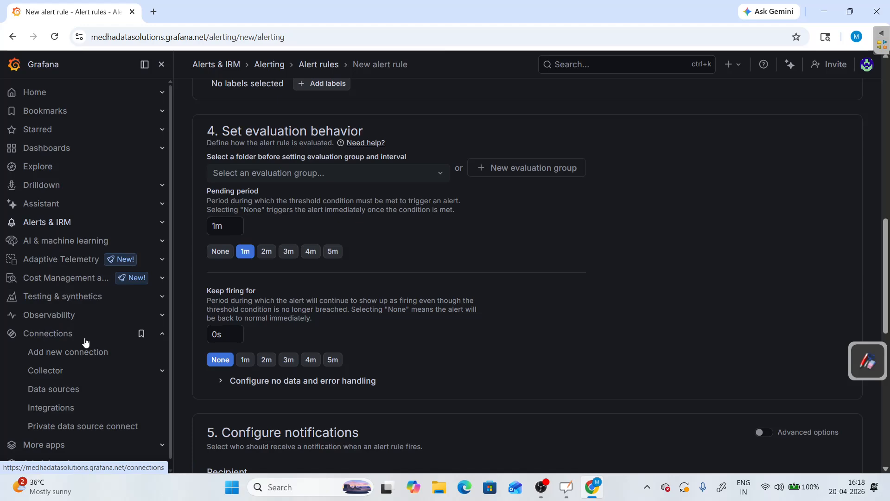
{"action": "scroll", "coordinate": [79, 343], "scroll_direction": "down", "scroll_amount": 1}
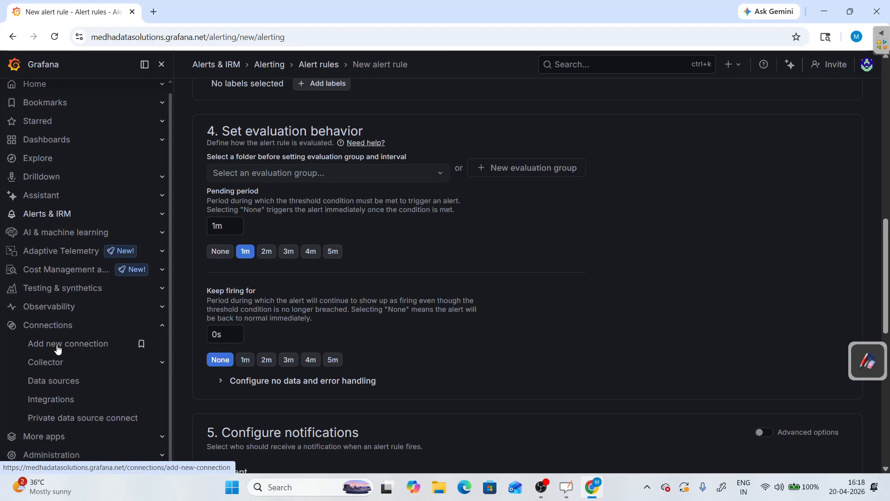
{"action": "left_click", "coordinate": [56, 380]}
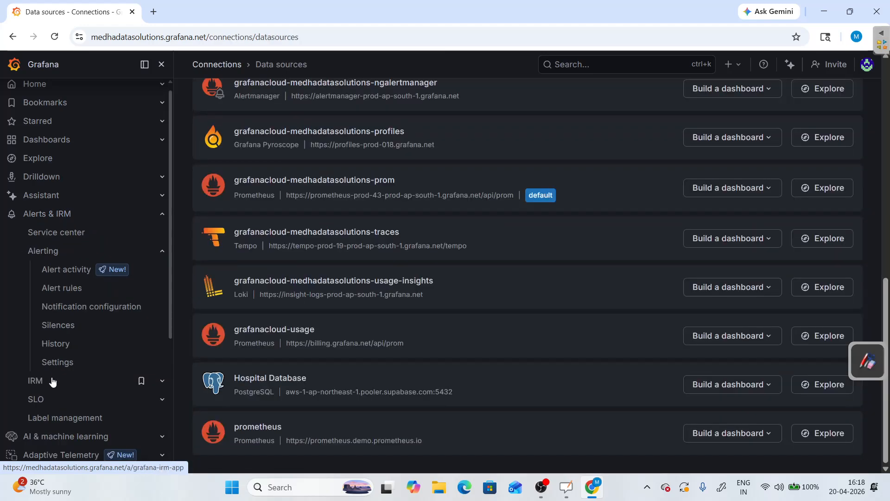
{"action": "scroll", "coordinate": [428, 210], "scroll_direction": "up", "scroll_amount": 10}
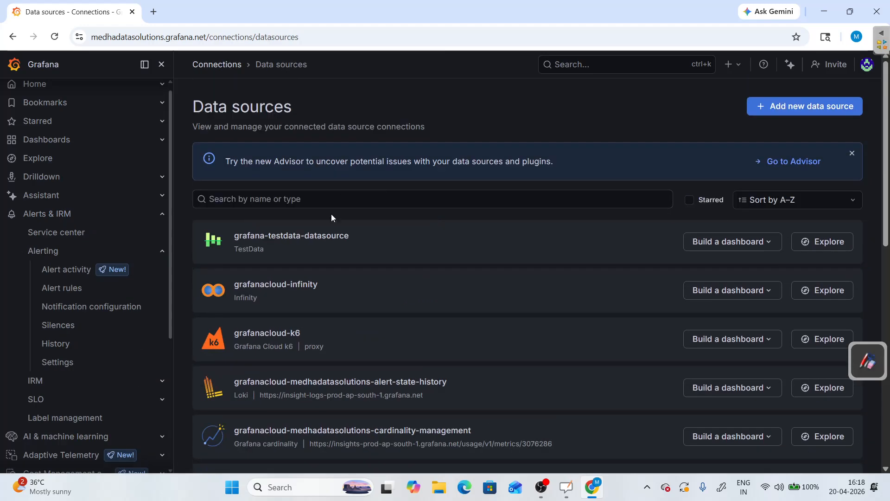
{"action": "scroll", "coordinate": [332, 214], "scroll_direction": "down", "scroll_amount": 10}
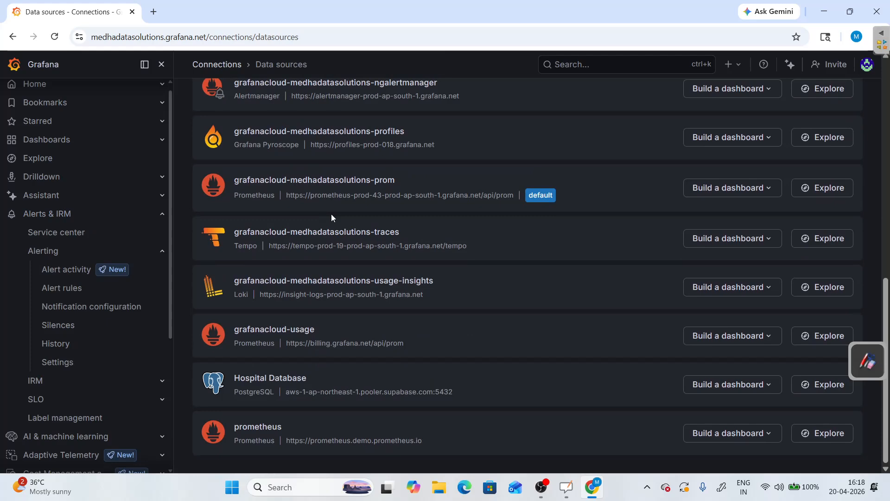
{"action": "scroll", "coordinate": [331, 214], "scroll_direction": "up", "scroll_amount": 10}
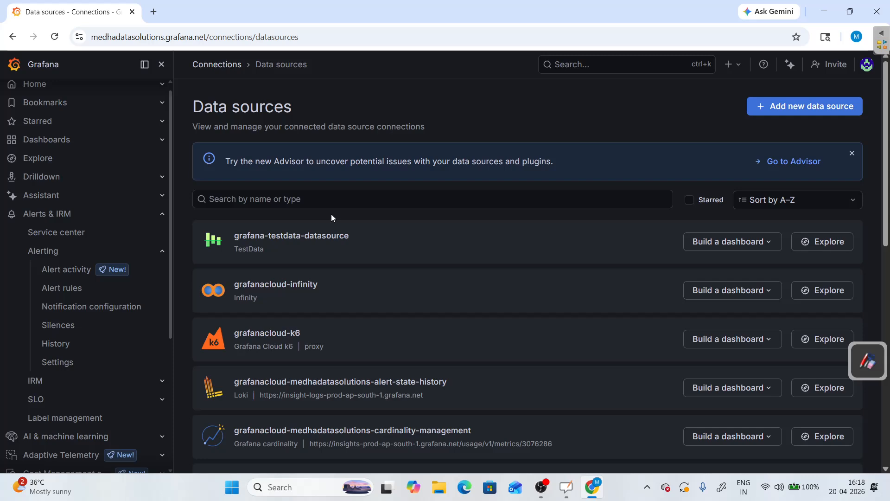
Start adding a new data source and browse the full list of available data source types
{"action": "left_click", "coordinate": [804, 104]}
{"action": "scroll", "coordinate": [306, 231], "scroll_direction": "down", "scroll_amount": 10}
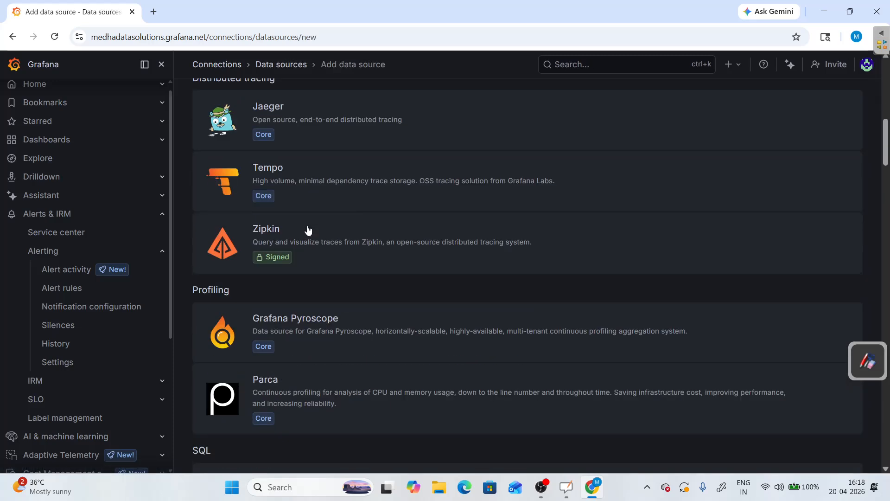
{"action": "scroll", "coordinate": [308, 230], "scroll_direction": "down", "scroll_amount": 20}
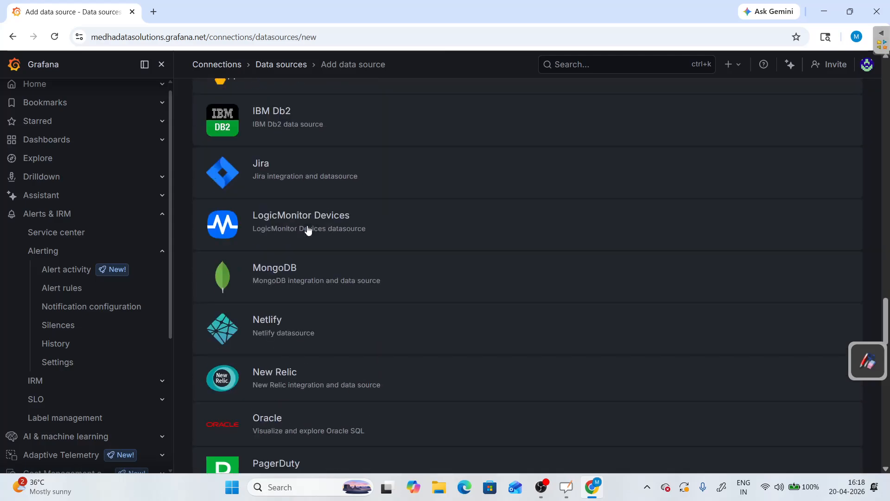
{"action": "scroll", "coordinate": [308, 230], "scroll_direction": "down", "scroll_amount": 20}
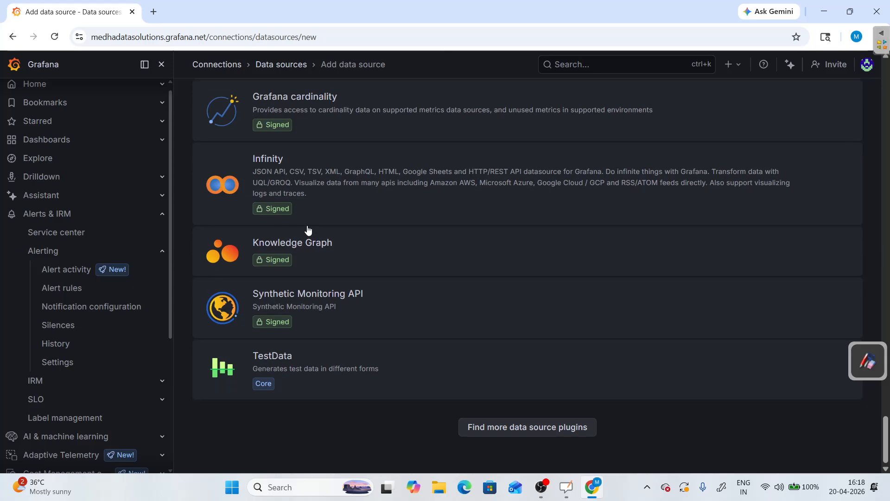
Find more data source plugins and browse the complete catalog of data source connections
{"action": "left_click", "coordinate": [490, 430]}
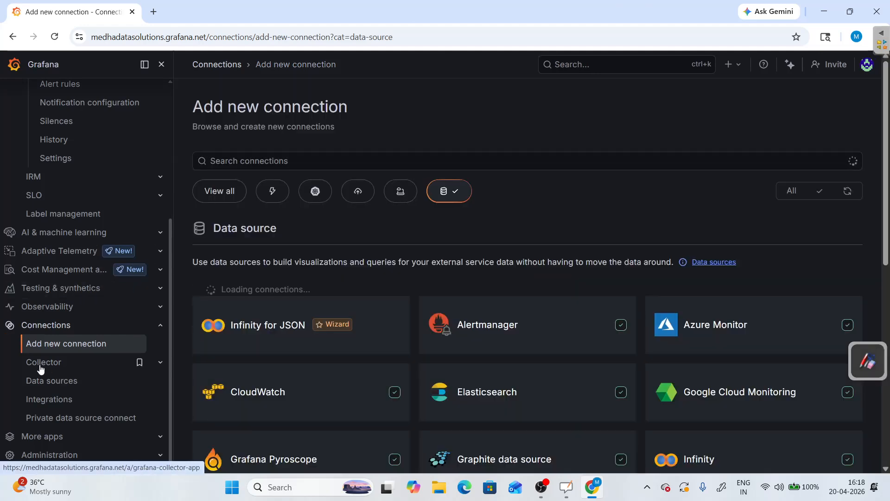
{"action": "scroll", "coordinate": [304, 350], "scroll_direction": "down", "scroll_amount": 20}
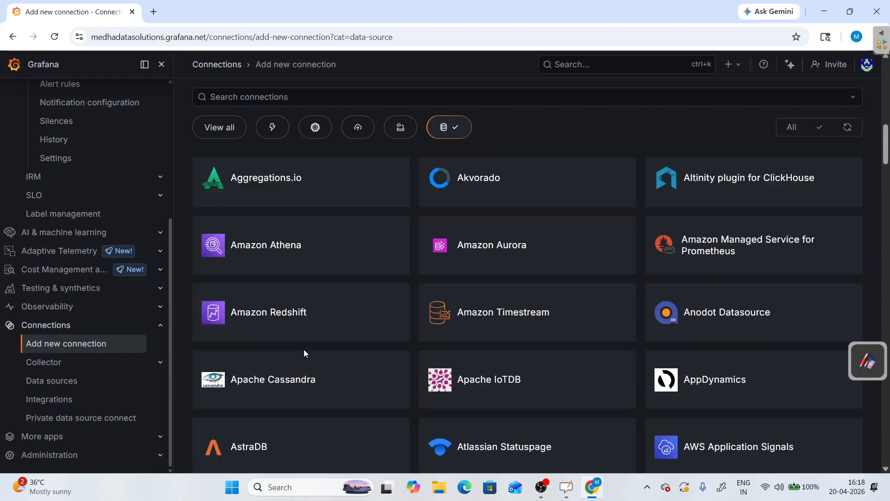
{"action": "scroll", "coordinate": [304, 352], "scroll_direction": "down", "scroll_amount": 20}
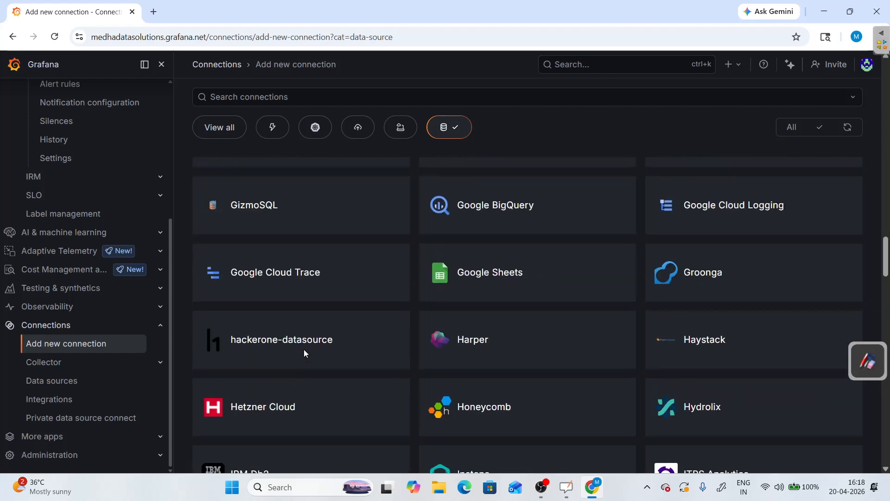
{"action": "scroll", "coordinate": [304, 354], "scroll_direction": "down", "scroll_amount": 20}
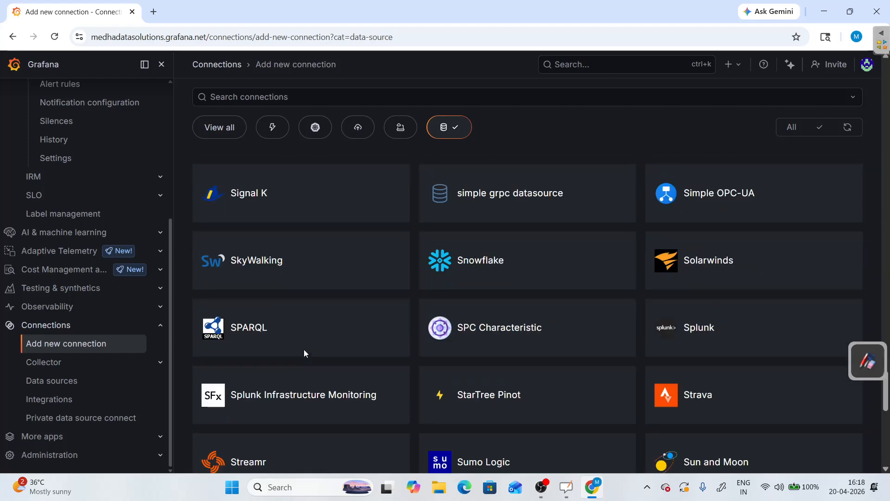
{"action": "scroll", "coordinate": [304, 354], "scroll_direction": "down", "scroll_amount": 10}
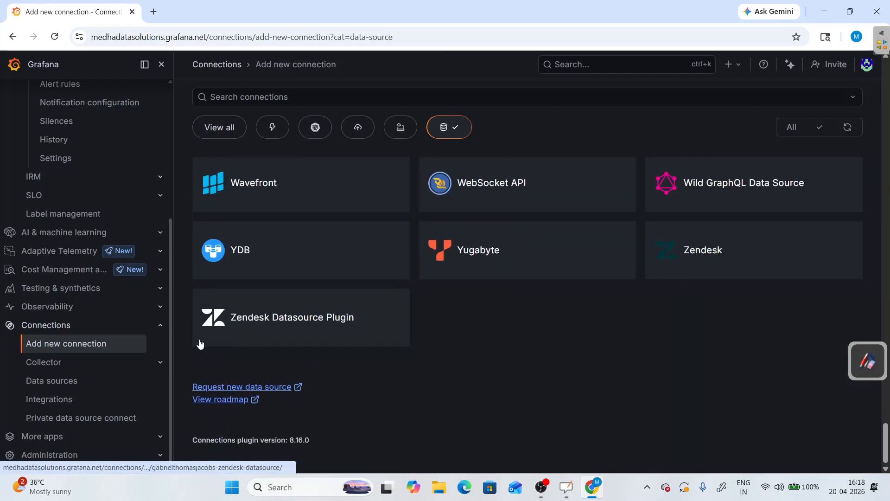
Return to the Data sources page under Connections and add a new Prometheus data source
{"action": "left_click", "coordinate": [45, 386]}
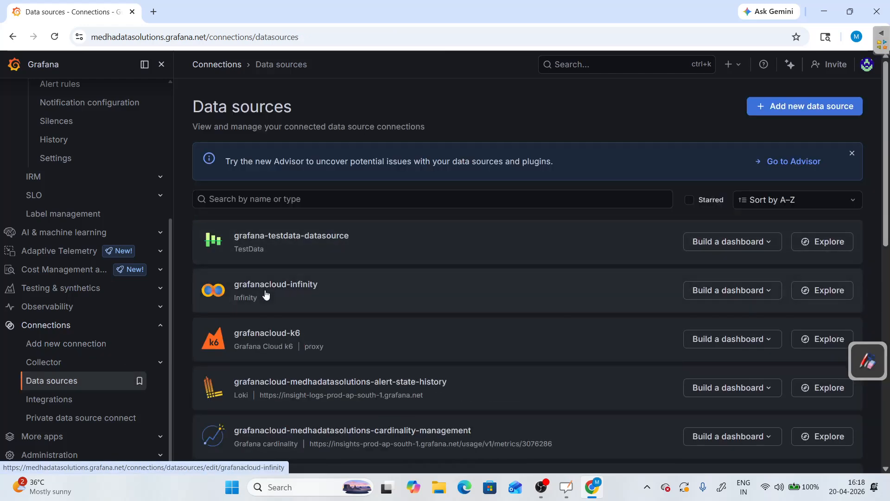
{"action": "left_click", "coordinate": [803, 107]}
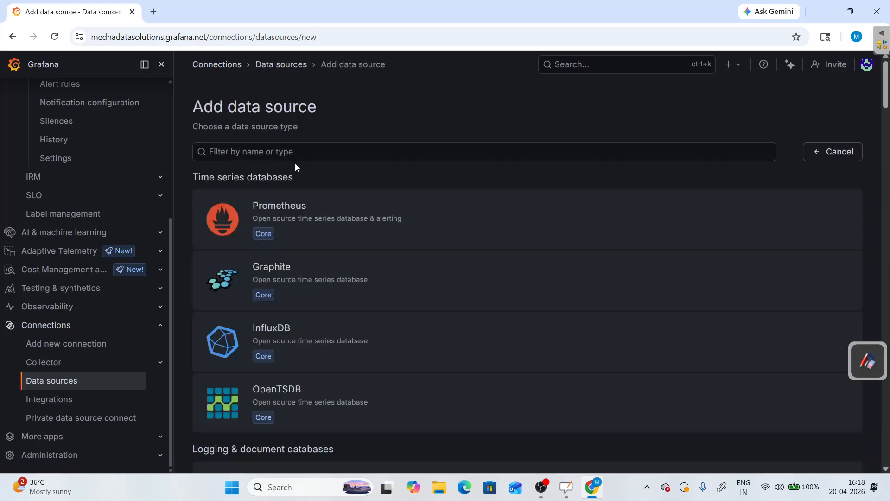
{"action": "scroll", "coordinate": [265, 239], "scroll_direction": "down", "scroll_amount": 3}
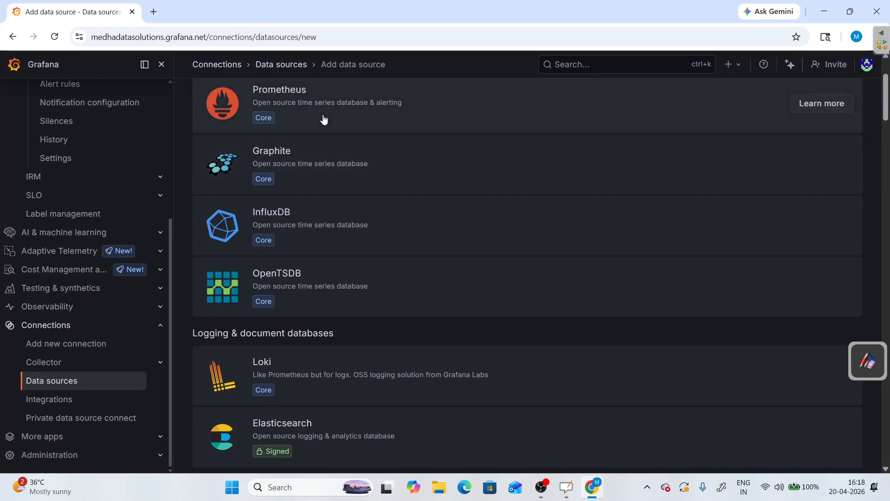
{"action": "left_click", "coordinate": [308, 109]}
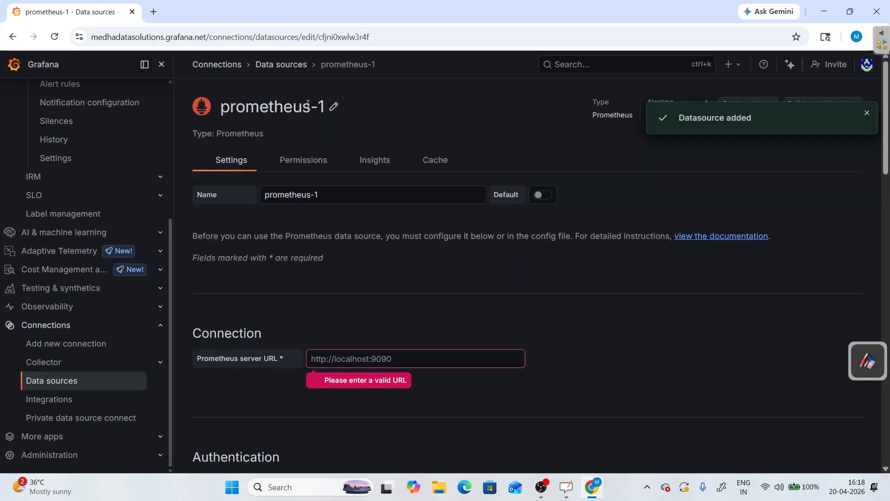
Review the Prometheus data source settings, from name, server URL and authentication methods through the advanced settings to Save & test
{"action": "left_click_drag", "start_coordinate": [362, 195], "coordinate": [270, 194]}
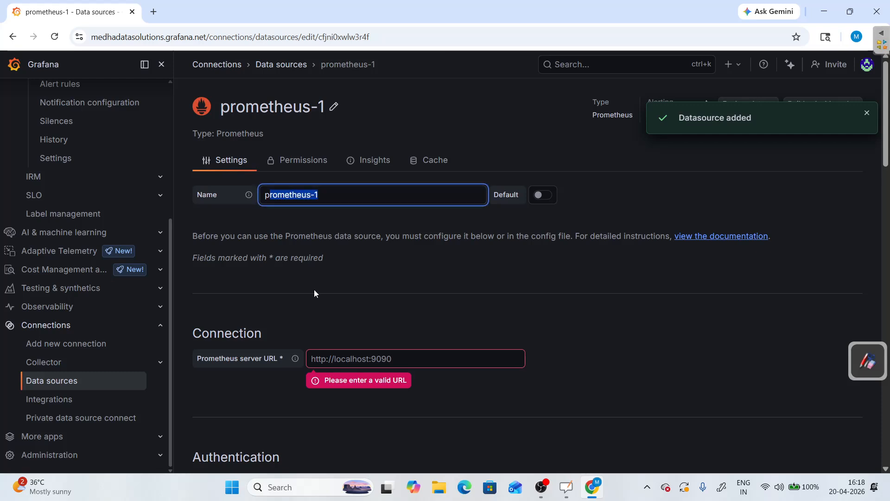
{"action": "scroll", "coordinate": [314, 293], "scroll_direction": "down", "scroll_amount": 3}
{"action": "left_click", "coordinate": [433, 242]}
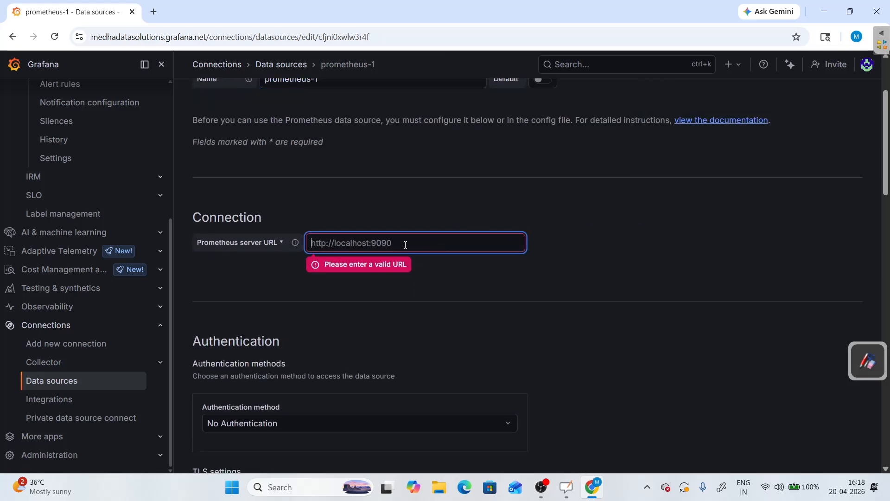
{"action": "scroll", "coordinate": [282, 323], "scroll_direction": "down", "scroll_amount": 3}
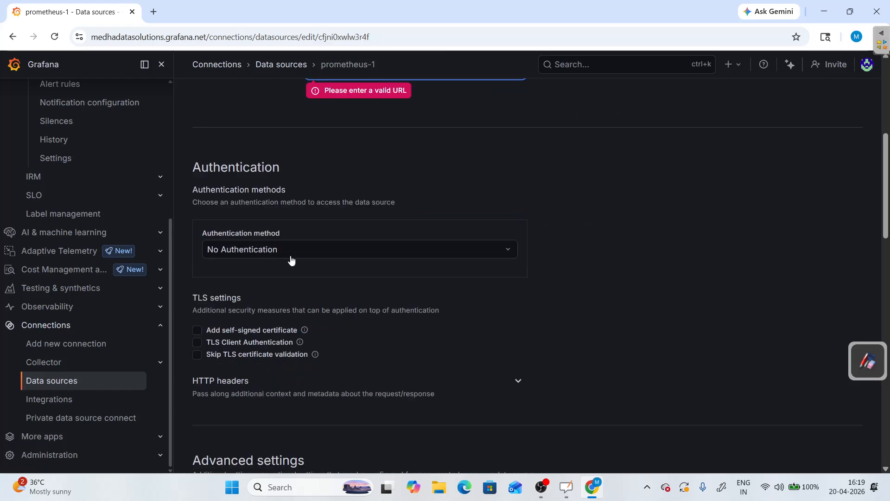
{"action": "left_click", "coordinate": [295, 249]}
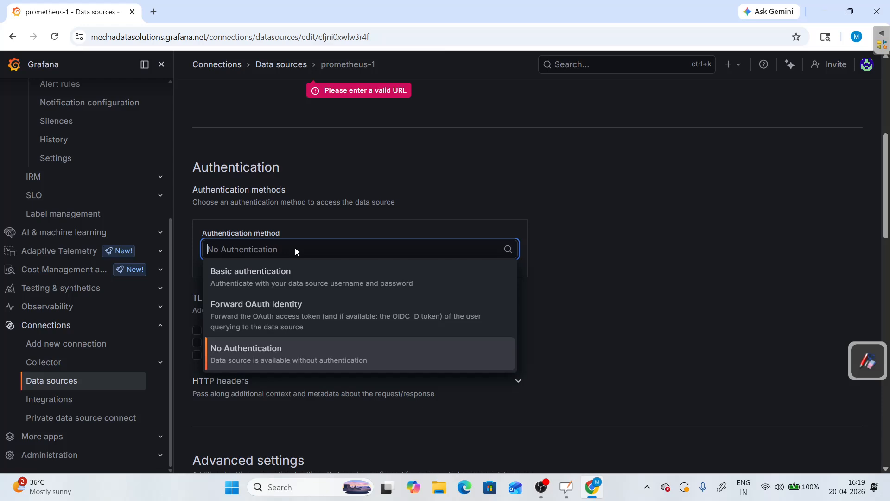
{"action": "left_click", "coordinate": [460, 170]}
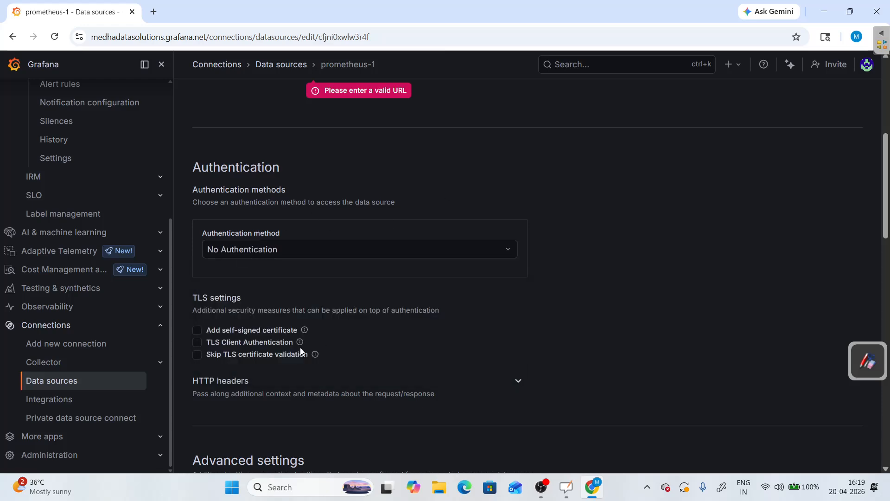
{"action": "scroll", "coordinate": [300, 351], "scroll_direction": "down", "scroll_amount": 12}
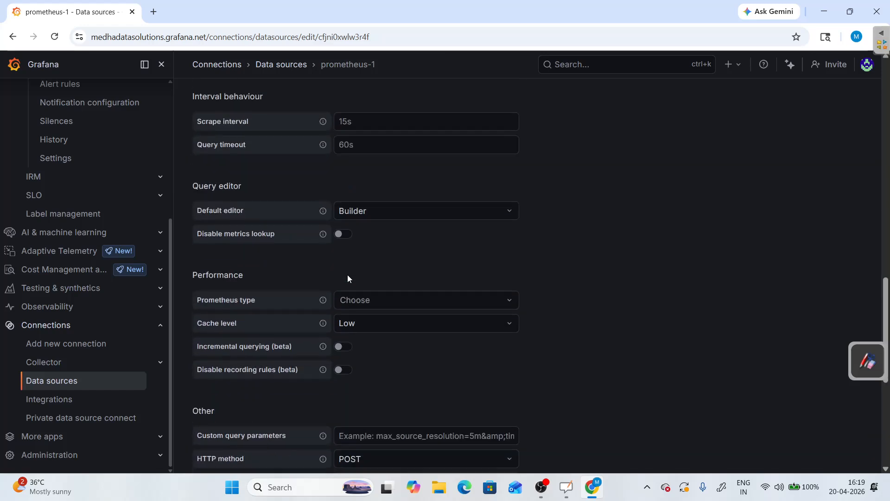
{"action": "scroll", "coordinate": [348, 278], "scroll_direction": "down", "scroll_amount": 7}
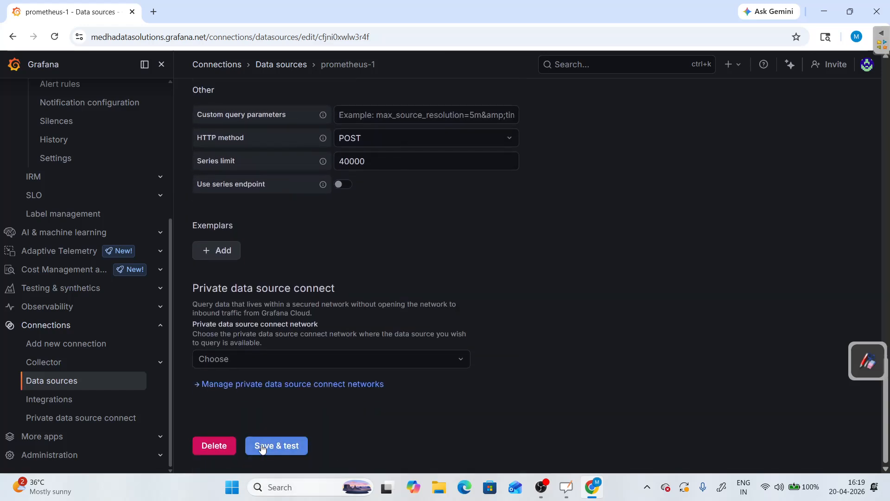
{"action": "scroll", "coordinate": [369, 293], "scroll_direction": "up", "scroll_amount": 20}
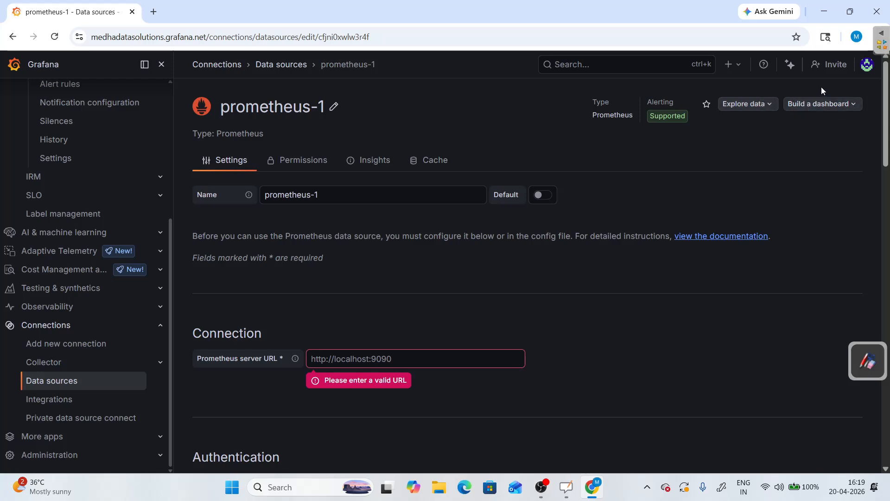
Check the Explore data options offered for the Prometheus data source without choosing one
{"action": "left_click", "coordinate": [768, 108]}
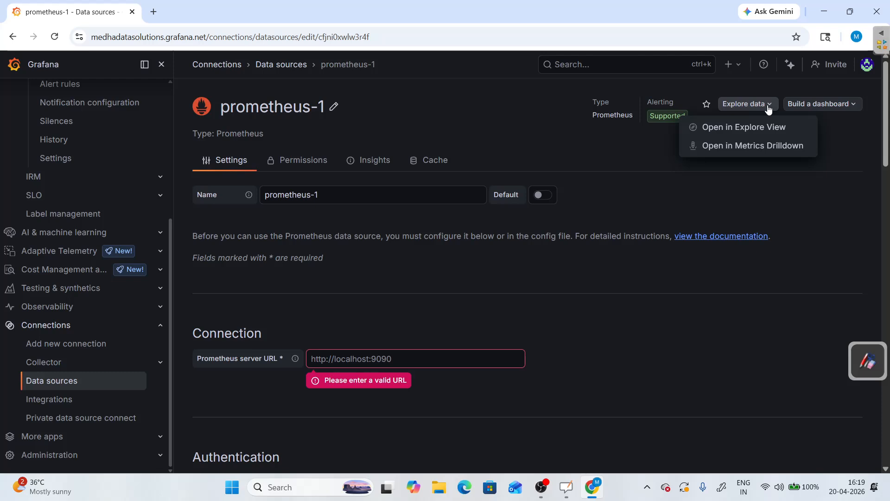
{"action": "left_click", "coordinate": [664, 177]}
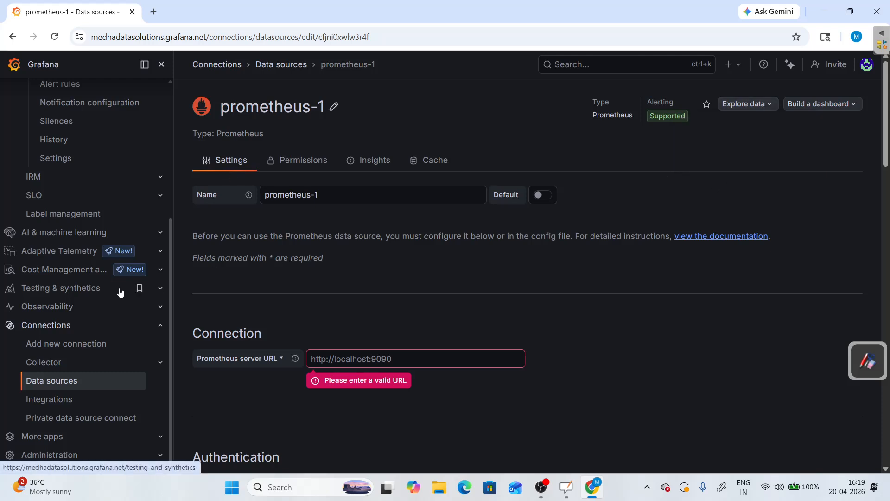
{"action": "scroll", "coordinate": [104, 346], "scroll_direction": "down", "scroll_amount": 2}
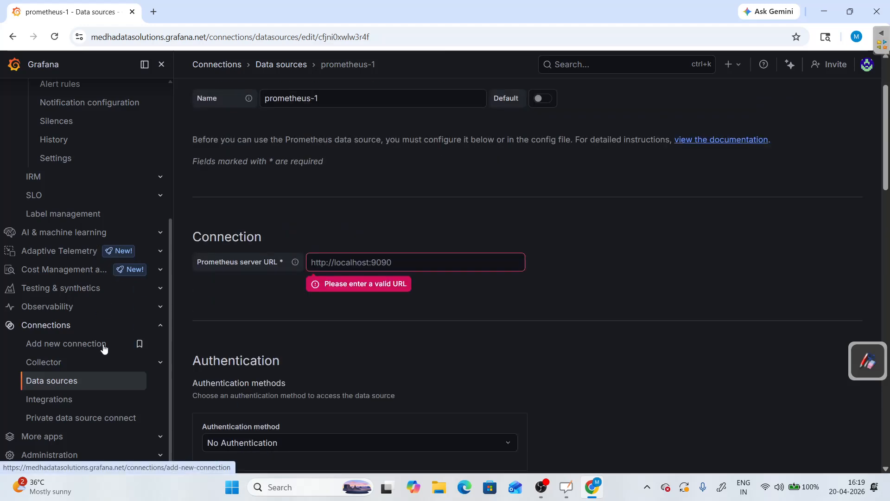
{"action": "scroll", "coordinate": [103, 348], "scroll_direction": "up", "scroll_amount": 3}
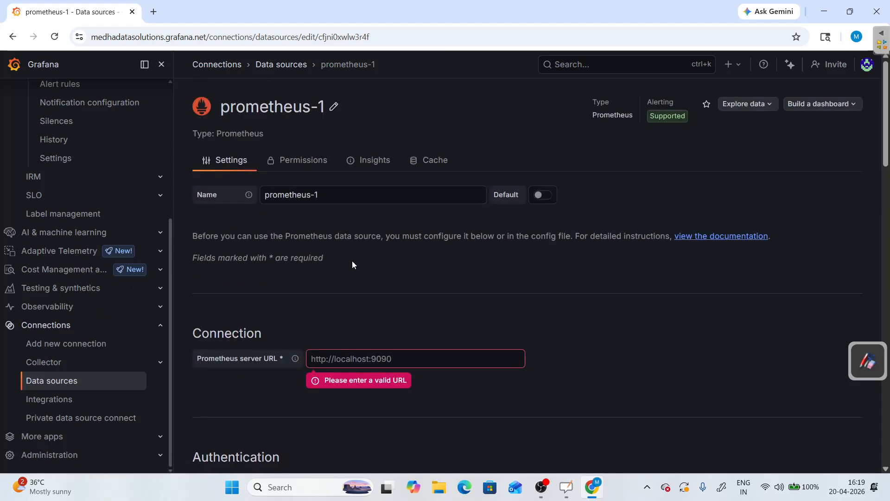
Open the Alerts & IRM page, collapse the expanded navigation sections and hide the navigation menu
{"action": "scroll", "coordinate": [74, 202], "scroll_direction": "up", "scroll_amount": 5}
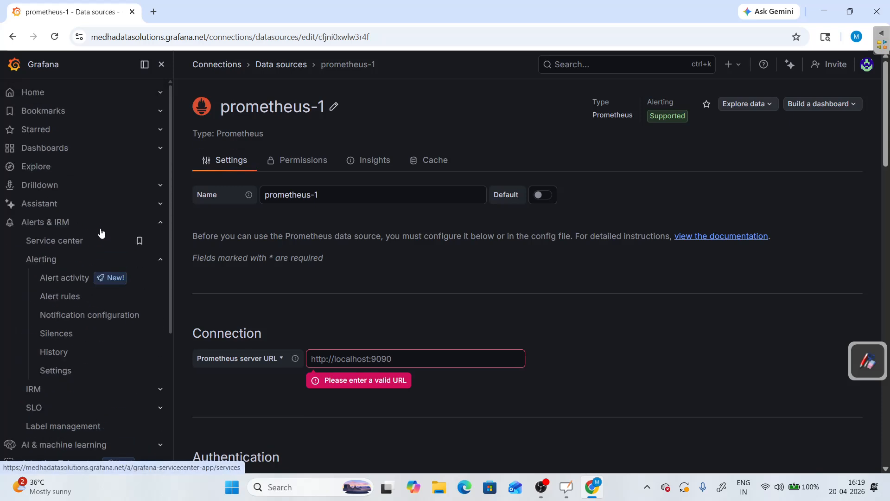
{"action": "left_click", "coordinate": [113, 223]}
{"action": "left_click", "coordinate": [160, 223]}
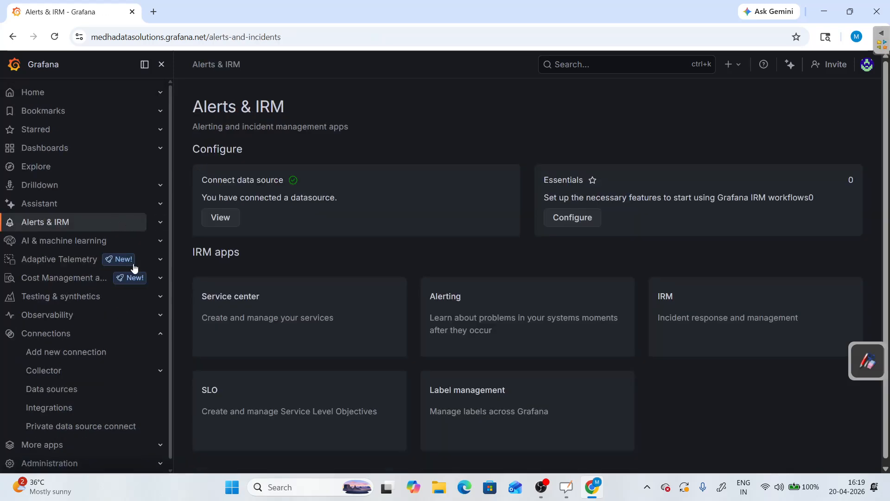
{"action": "left_click", "coordinate": [160, 334]}
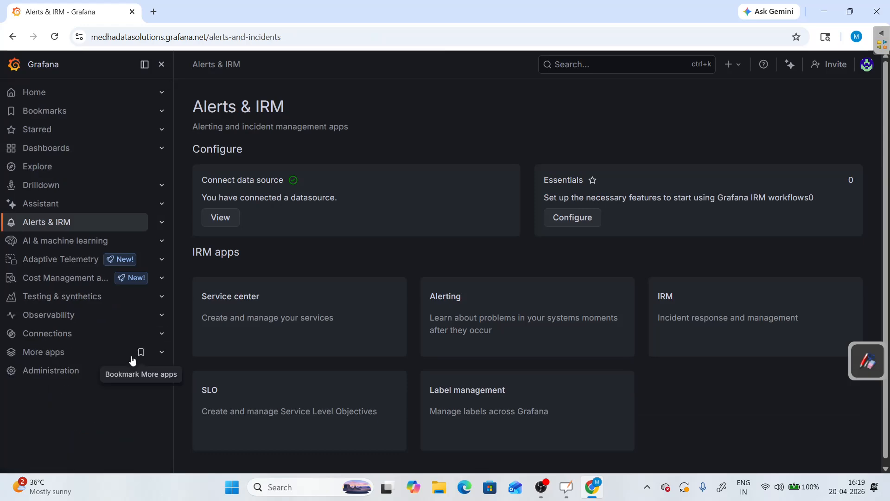
{"action": "left_click", "coordinate": [163, 64]}
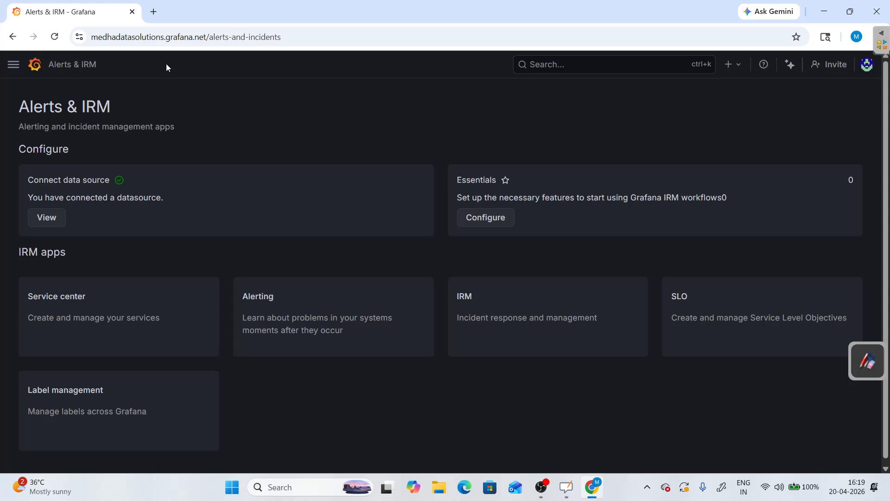
Open the account's profile page and look through its General details, preferences and IRM settings
{"action": "left_click", "coordinate": [867, 64]}
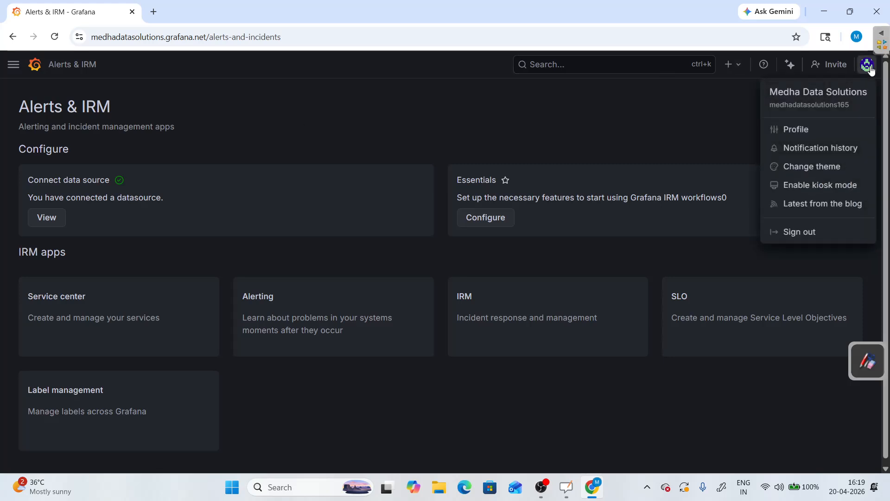
{"action": "left_click", "coordinate": [814, 139]}
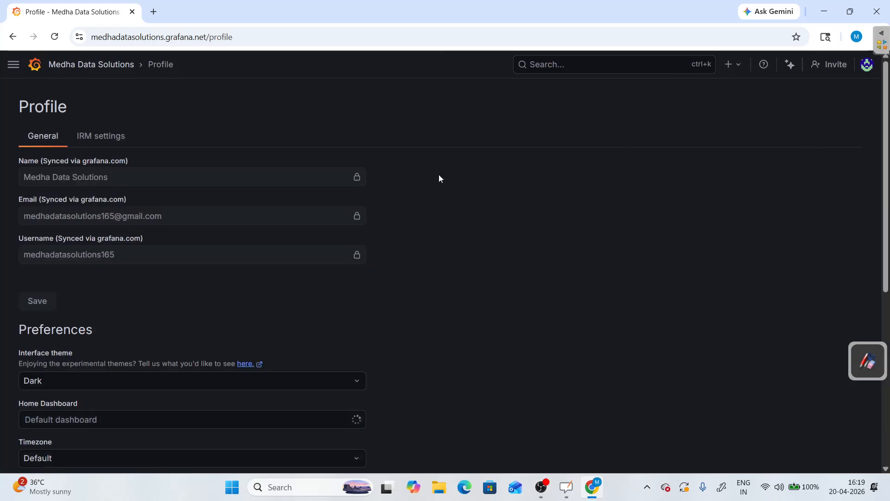
{"action": "left_click", "coordinate": [106, 135]}
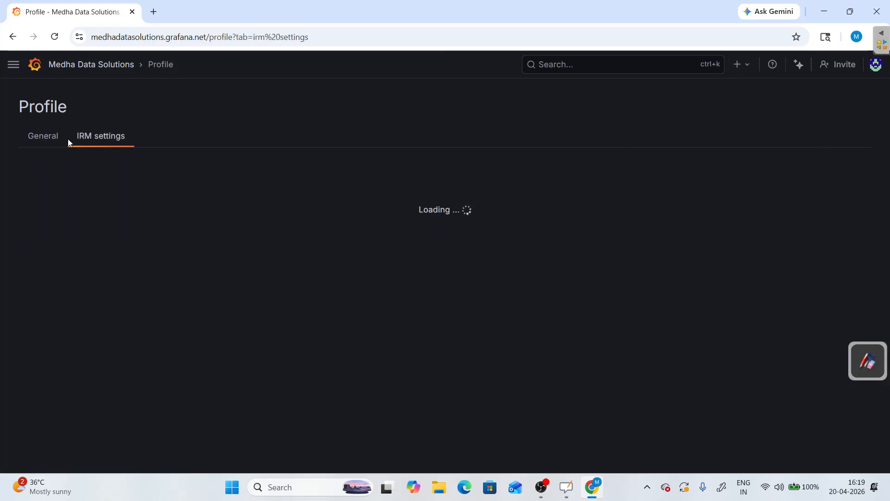
{"action": "left_click", "coordinate": [30, 141]}
{"action": "scroll", "coordinate": [162, 289], "scroll_direction": "down", "scroll_amount": 5}
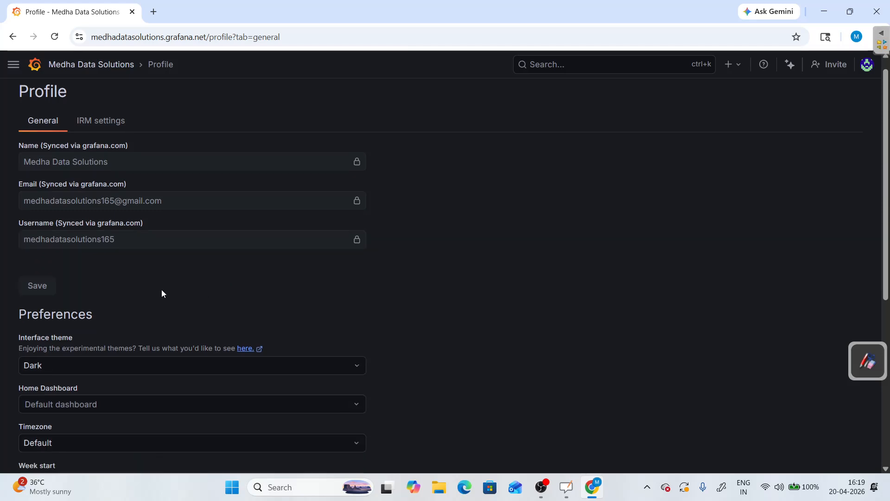
{"action": "scroll", "coordinate": [161, 289], "scroll_direction": "up", "scroll_amount": 5}
{"action": "left_click", "coordinate": [106, 135]}
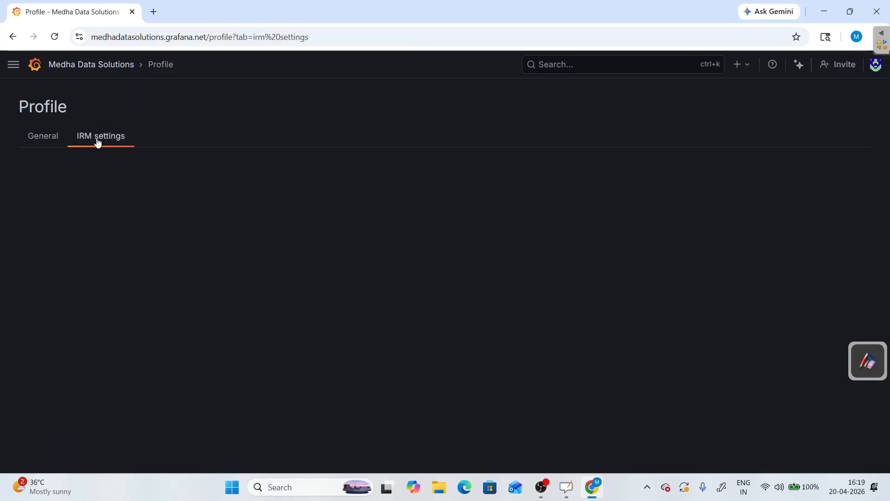
{"action": "left_click", "coordinate": [95, 66]}
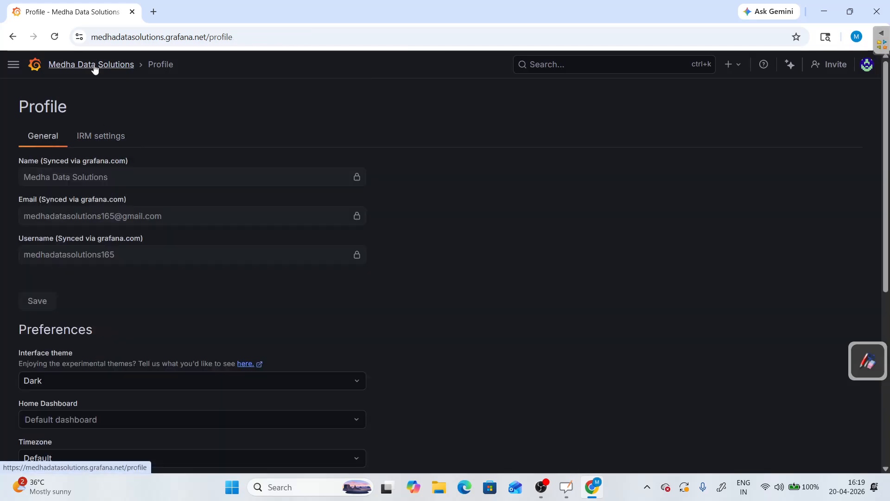
Show the navigation menu again, expand Administration and view its General settings page
{"action": "left_click", "coordinate": [15, 66]}
{"action": "scroll", "coordinate": [86, 347], "scroll_direction": "down", "scroll_amount": 1}
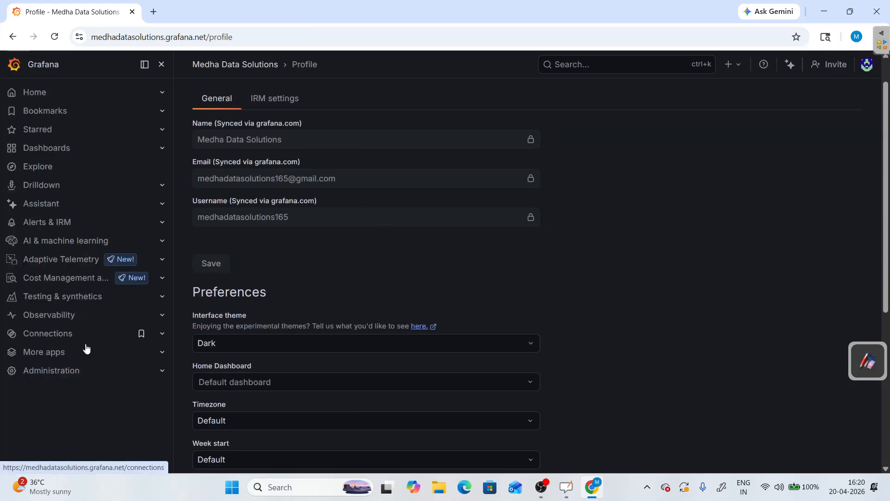
{"action": "left_click", "coordinate": [68, 372]}
{"action": "left_click", "coordinate": [163, 371]}
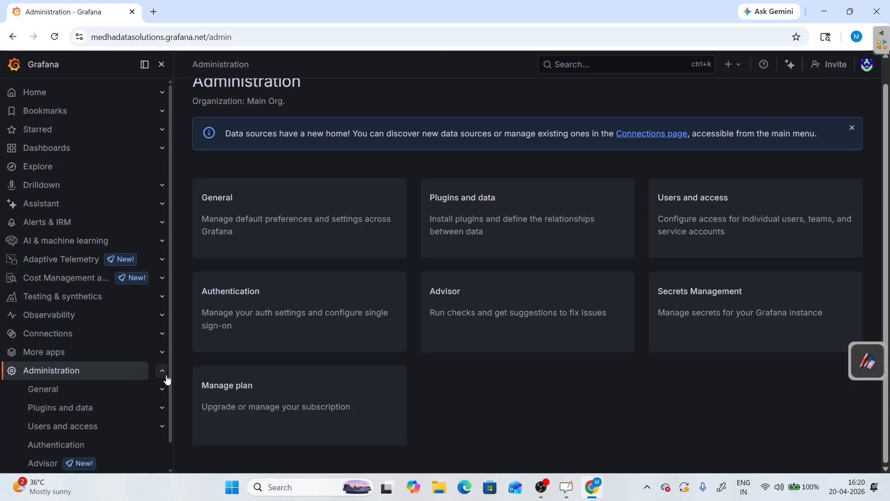
{"action": "scroll", "coordinate": [106, 419], "scroll_direction": "down", "scroll_amount": 1}
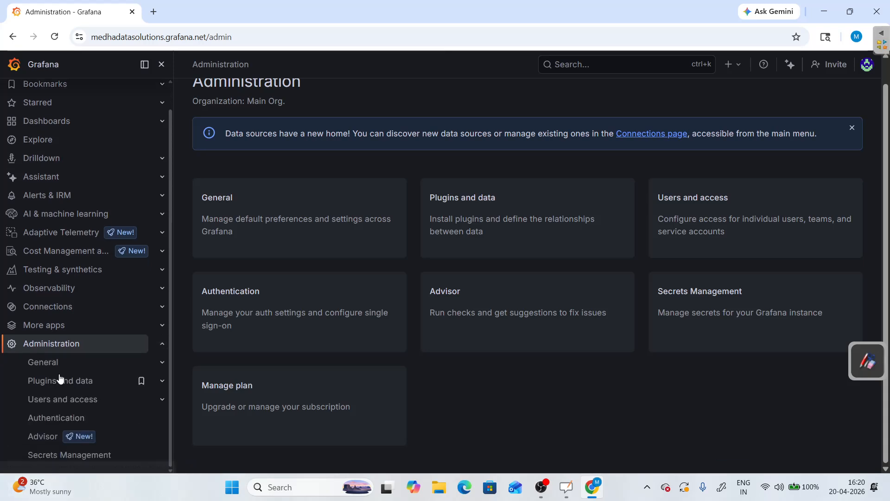
{"action": "left_click", "coordinate": [52, 360]}
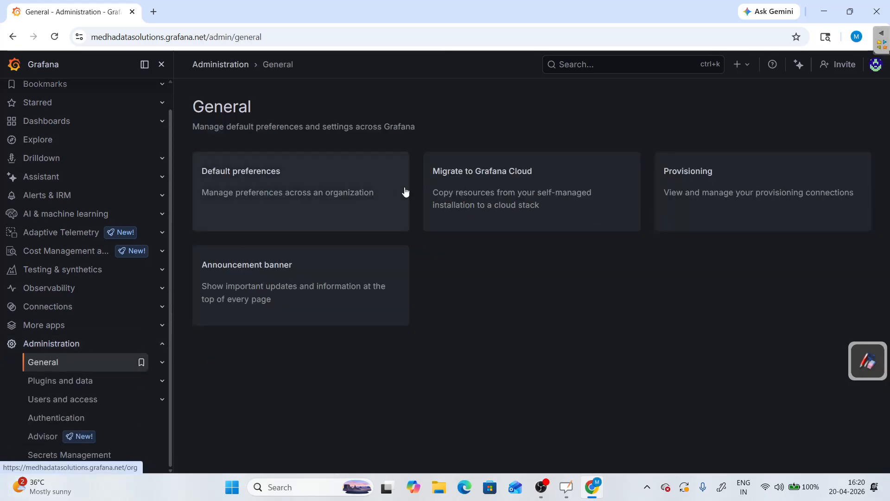
{"action": "scroll", "coordinate": [133, 238], "scroll_direction": "up", "scroll_amount": 1}
{"action": "scroll", "coordinate": [133, 239], "scroll_direction": "up", "scroll_amount": 1}
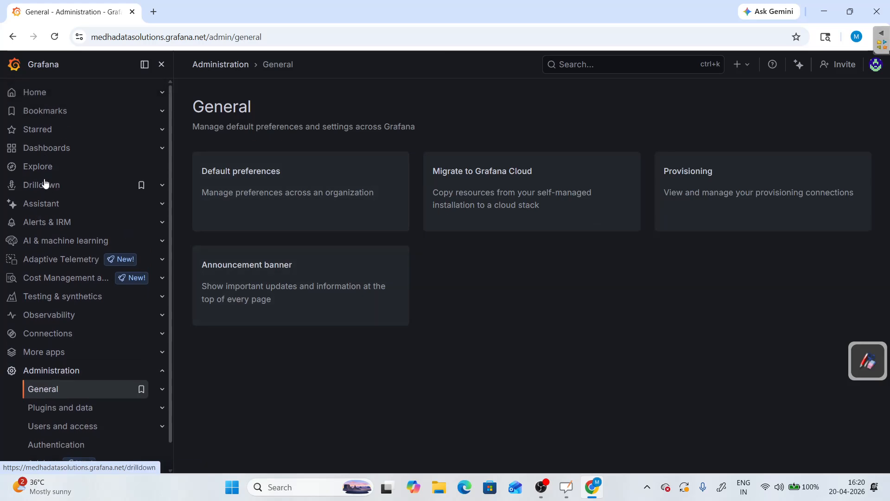
Open the Grafana Assistant page and highlight its title while examining the rotating example prompts
{"action": "left_click", "coordinate": [43, 203]}
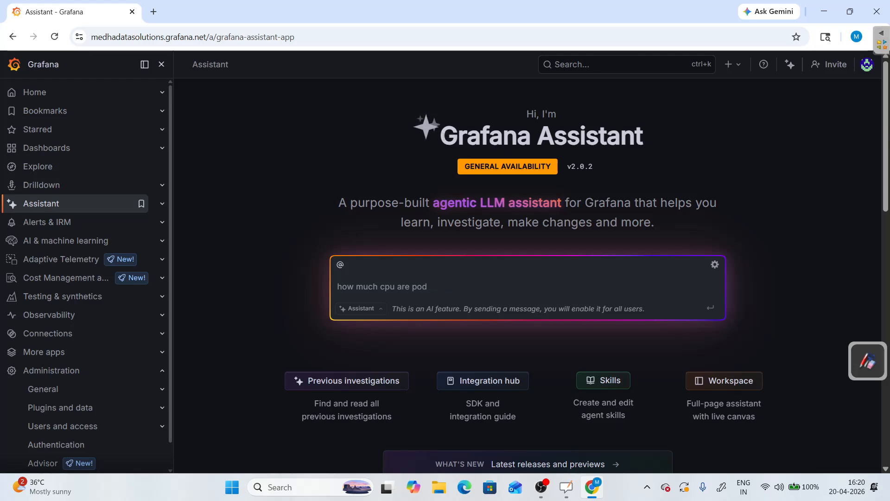
{"action": "left_click_drag", "start_coordinate": [441, 135], "coordinate": [659, 136]}
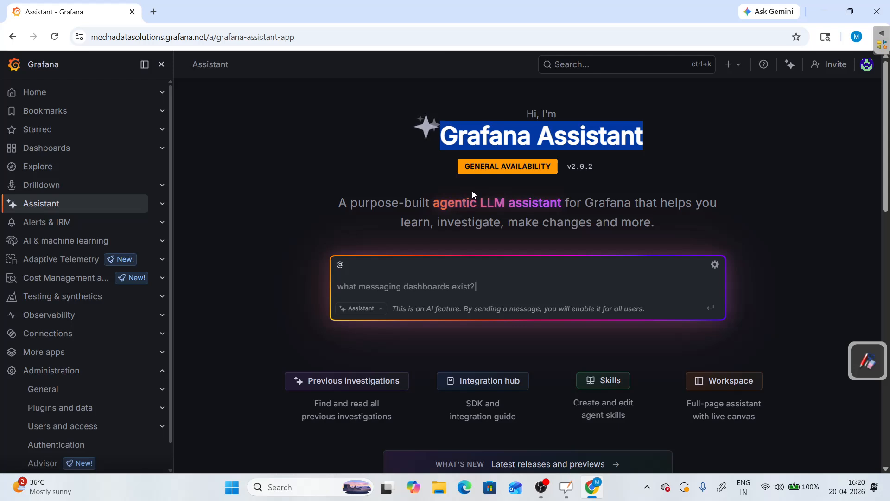
{"action": "type", "text": "crea"}
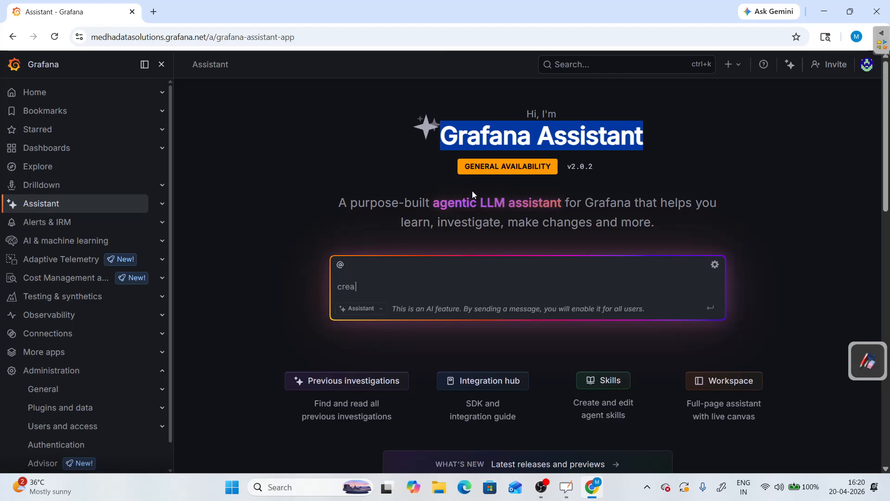
{"action": "type", "text": "te cache monitoring dashboard panel?"}
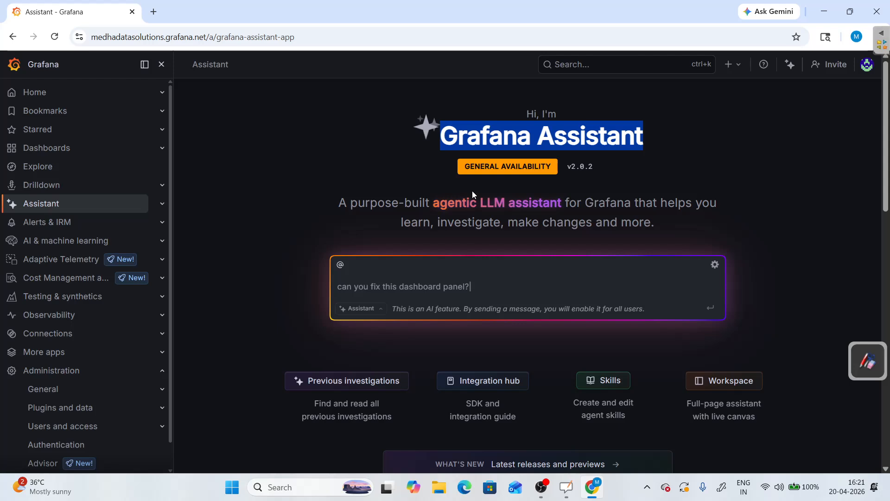
{"action": "key", "text": "BackSpace"}
{"action": "key", "text": "BackSpace"}
{"action": "key", "text": "BackSpace"}
{"action": "key", "text": "BackSpace"}
{"action": "key", "text": "BackSpace"}
{"action": "key", "text": "BackSpace"}
{"action": "key", "text": "BackSpace"}
{"action": "key", "text": "BackSpace"}
{"action": "key", "text": "BackSpace"}
{"action": "key", "text": "BackSpace"}
{"action": "key", "text": "BackSpace"}
{"action": "key", "text": "BackSpace"}
{"action": "key", "text": "BackSpace"}
{"action": "key", "text": "BackSpace"}
{"action": "key", "text": "BackSpace"}
{"action": "key", "text": "BackSpace"}
{"action": "key", "text": "BackSpace"}
{"action": "key", "text": "BackSpace"}
{"action": "key", "text": "BackSpace"}
{"action": "key", "text": "BackSpace"}
{"action": "key", "text": "BackSpace"}
{"action": "key", "text": "BackSpace"}
{"action": "key", "text": "BackSpace"}
{"action": "key", "text": "BackSpace"}
{"action": "key", "text": "BackSpace"}
{"action": "key", "text": "BackSpace"}
{"action": "key", "text": "BackSpace"}
{"action": "key", "text": "BackSpace"}
{"action": "key", "text": "BackSpace"}
{"action": "type", "text": "how do I setup disk a"}
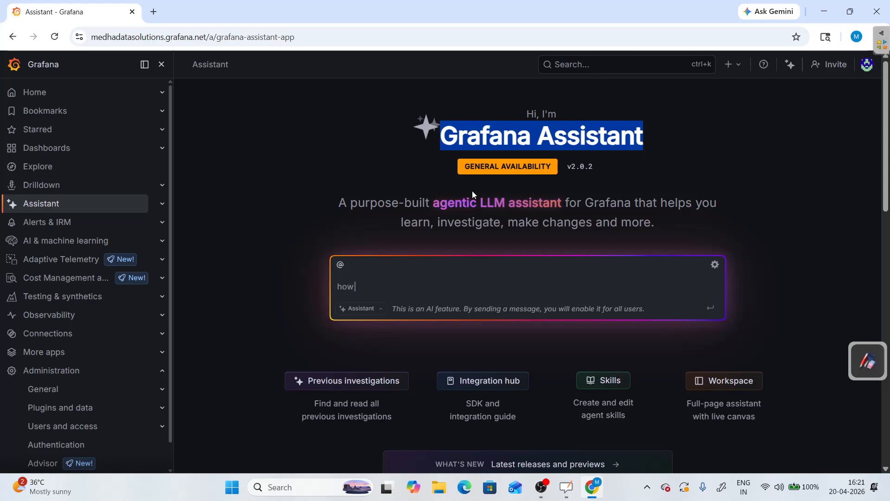
{"action": "type", "text": "lerts?"}
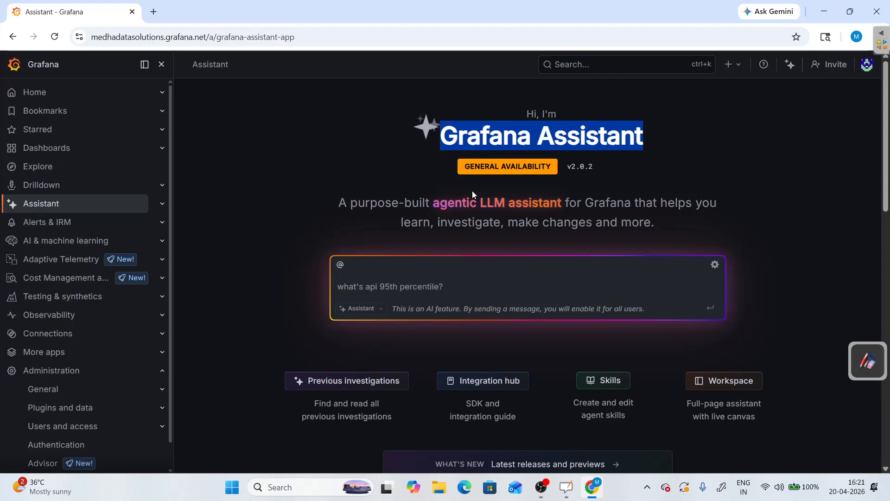
Look through the Assistant page's feature links and its sections on starting a first conversation and creating a first investigation
{"action": "scroll", "coordinate": [469, 232], "scroll_direction": "down", "scroll_amount": 7}
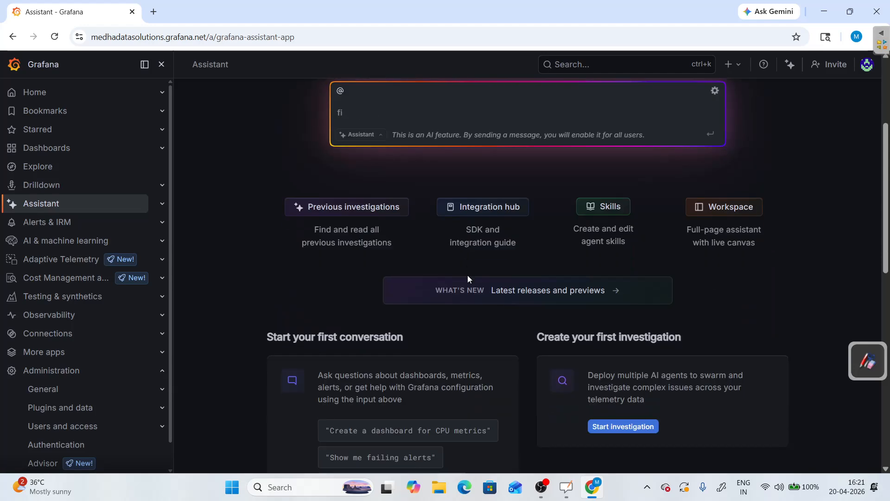
{"action": "scroll", "coordinate": [467, 278], "scroll_direction": "down", "scroll_amount": 5}
{"action": "scroll", "coordinate": [467, 278], "scroll_direction": "up", "scroll_amount": 12}
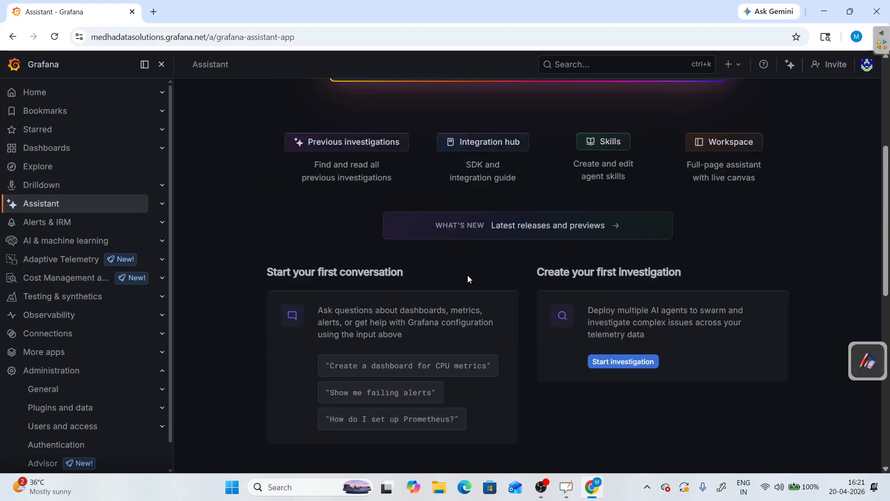
Switch to the OpenBoard whiteboard and draw a large curly brace before the list of definitions from Dashboard to Alert
{"action": "left_click", "coordinate": [567, 487]}
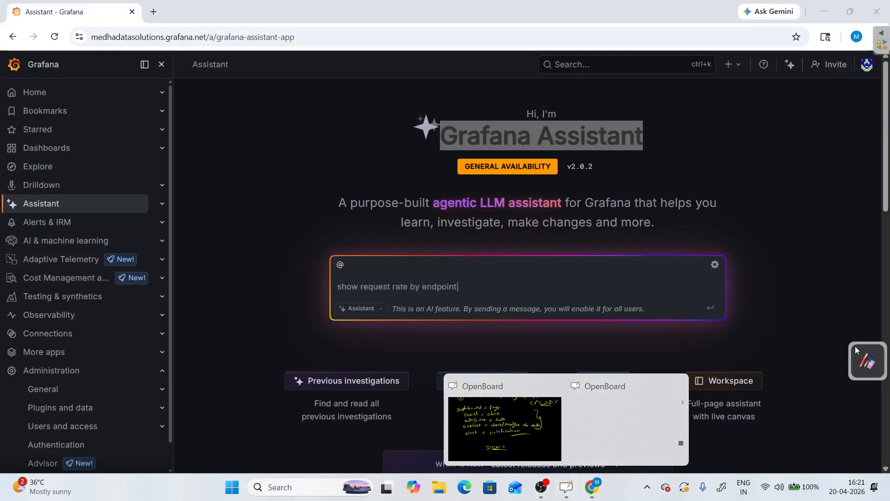
{"action": "left_click", "coordinate": [864, 361]}
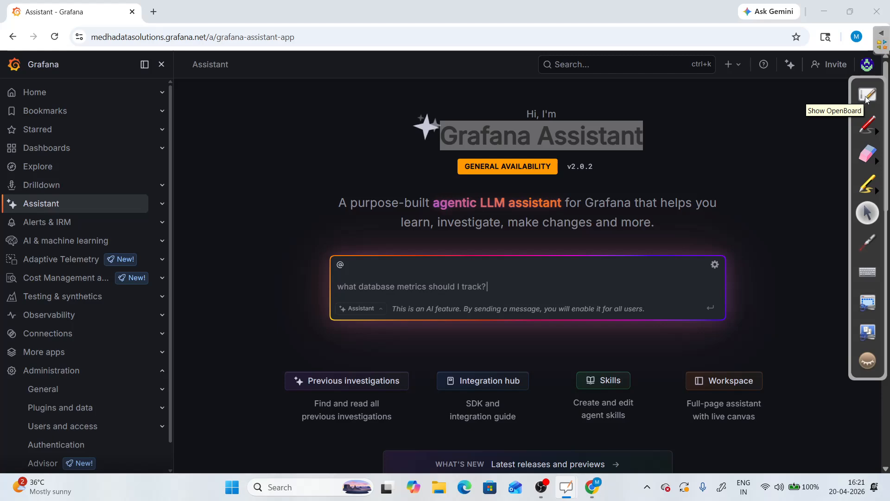
{"action": "left_click", "coordinate": [866, 98]}
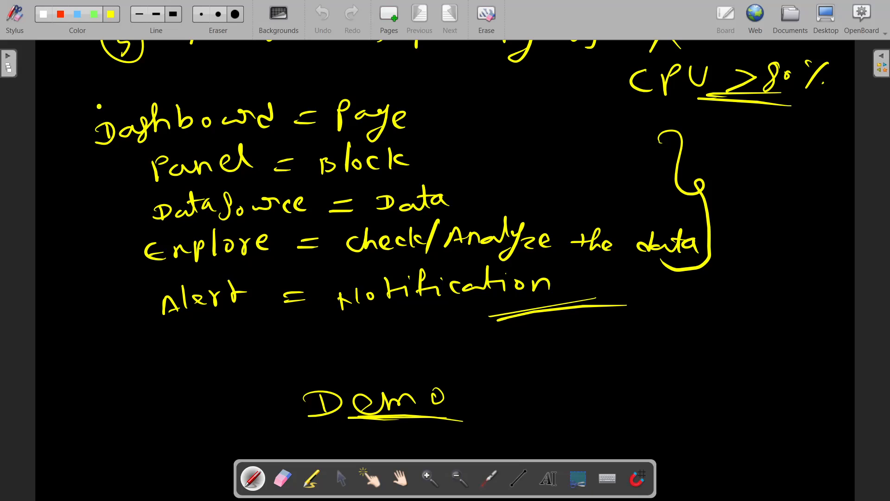
{"action": "mouse_move", "coordinate": [99, 106]}
{"action": "left_mouse_down"}
{"action": "mouse_move", "coordinate": [74, 153]}
{"action": "mouse_move", "coordinate": [104, 235]}
{"action": "mouse_move", "coordinate": [85, 302]}
{"action": "mouse_move", "coordinate": [107, 309]}
{"action": "mouse_move", "coordinate": [174, 375]}
{"action": "left_mouse_up"}
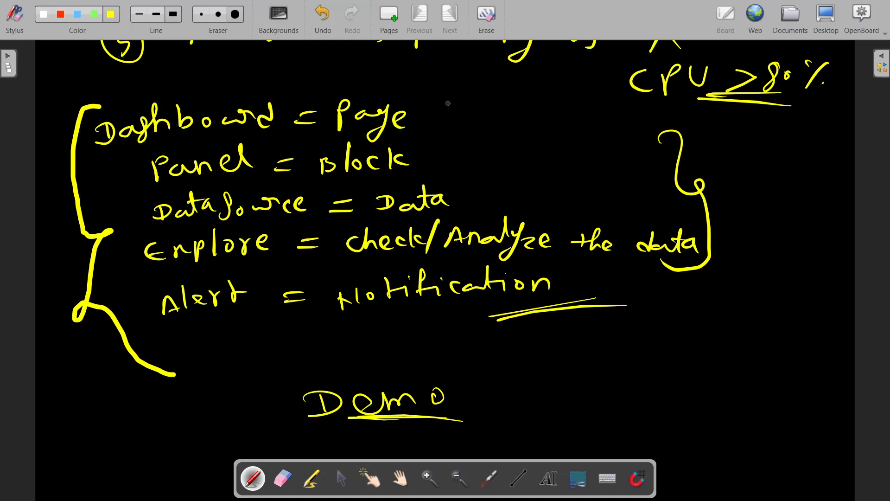
Handwrite "Grafana" in yellow beside the "Dashboard = Page" line
{"action": "mouse_move", "coordinate": [448, 111]}
{"action": "left_mouse_down"}
{"action": "mouse_move", "coordinate": [435, 118]}
{"action": "mouse_move", "coordinate": [453, 125]}
{"action": "mouse_move", "coordinate": [443, 150]}
{"action": "left_mouse_up"}
{"action": "left_click_drag", "start_coordinate": [453, 124], "coordinate": [510, 128]}
{"action": "mouse_move", "coordinate": [522, 101]}
{"action": "left_mouse_down"}
{"action": "mouse_move", "coordinate": [524, 122]}
{"action": "mouse_move", "coordinate": [578, 119]}
{"action": "mouse_move", "coordinate": [573, 123]}
{"action": "left_mouse_up"}
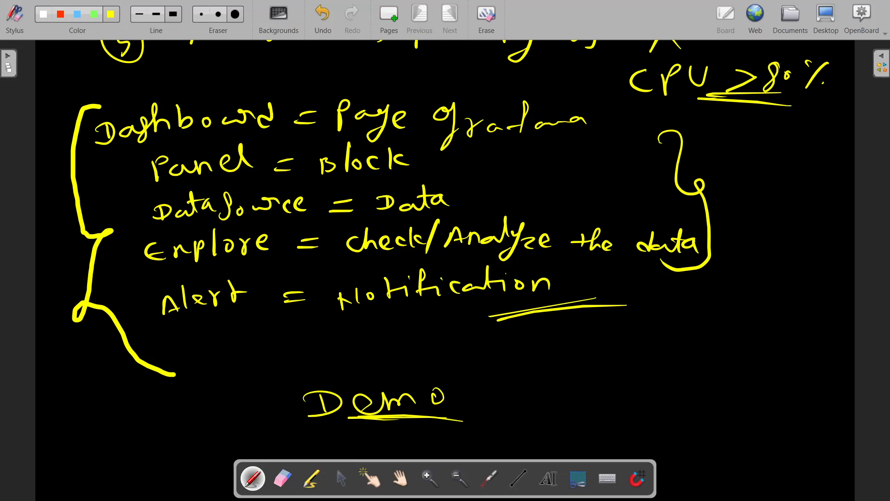
Handwrite "Thank U" with a double underline in the empty area below "Demo", and return to the desktop view showing Grafana
{"action": "scroll", "coordinate": [445, 251], "scroll_direction": "down", "scroll_amount": 5}
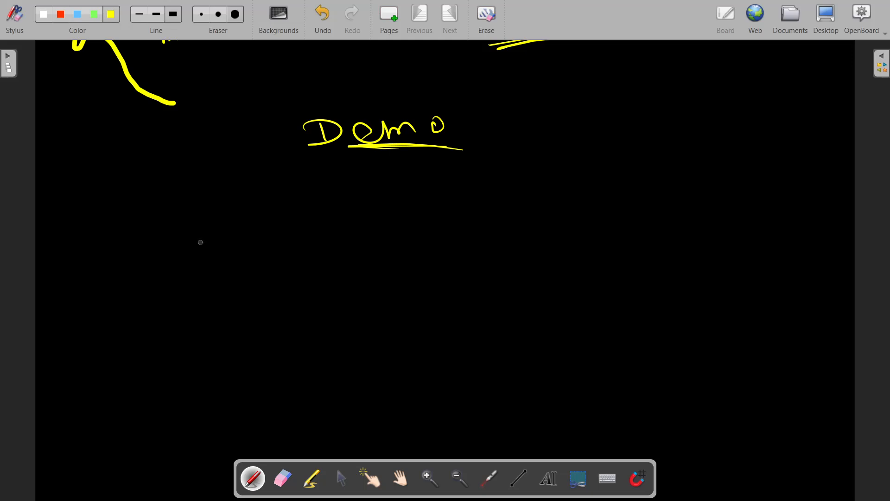
{"action": "left_click_drag", "start_coordinate": [148, 253], "coordinate": [260, 237]}
{"action": "left_click_drag", "start_coordinate": [197, 244], "coordinate": [207, 286]}
{"action": "mouse_move", "coordinate": [222, 251]}
{"action": "left_mouse_down"}
{"action": "mouse_move", "coordinate": [225, 276]}
{"action": "mouse_move", "coordinate": [248, 276]}
{"action": "left_mouse_up"}
{"action": "mouse_move", "coordinate": [259, 274]}
{"action": "left_mouse_down"}
{"action": "mouse_move", "coordinate": [299, 262]}
{"action": "mouse_move", "coordinate": [312, 270]}
{"action": "left_mouse_up"}
{"action": "mouse_move", "coordinate": [319, 255]}
{"action": "left_mouse_down"}
{"action": "mouse_move", "coordinate": [337, 256]}
{"action": "mouse_move", "coordinate": [395, 226]}
{"action": "left_mouse_up"}
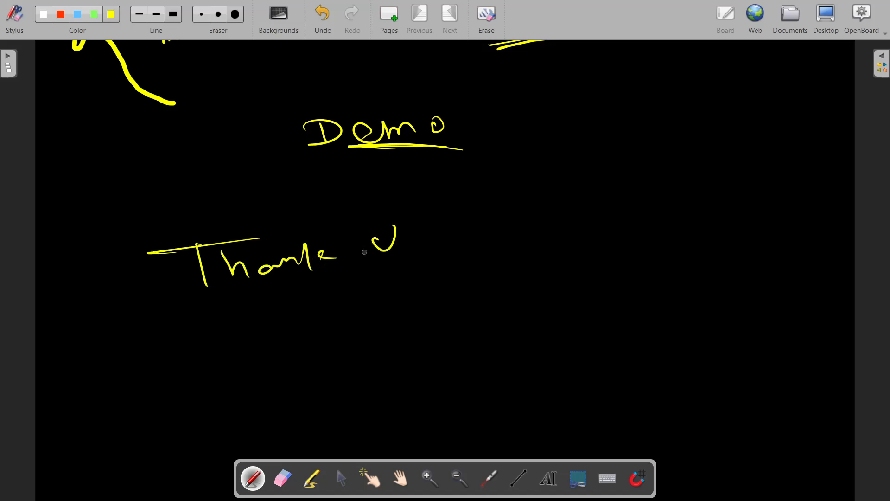
{"action": "left_click_drag", "start_coordinate": [423, 269], "coordinate": [218, 298]}
{"action": "left_click_drag", "start_coordinate": [237, 293], "coordinate": [422, 287]}
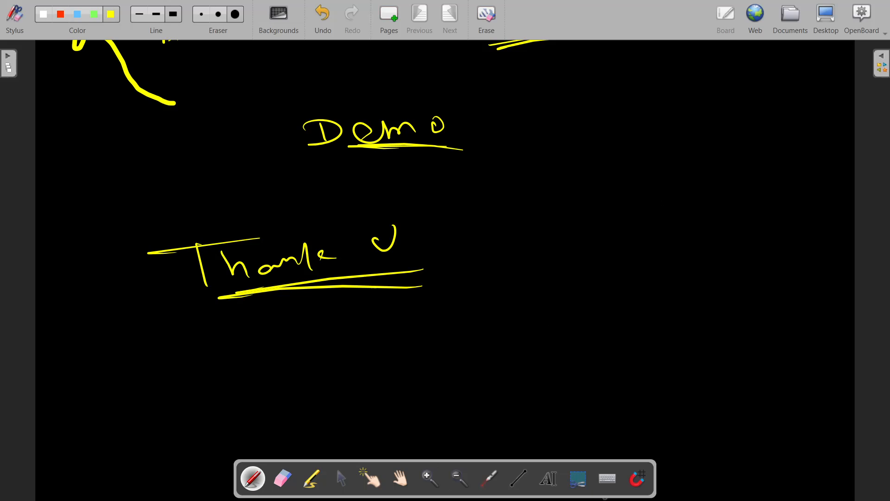
{"action": "left_click", "coordinate": [826, 19]}
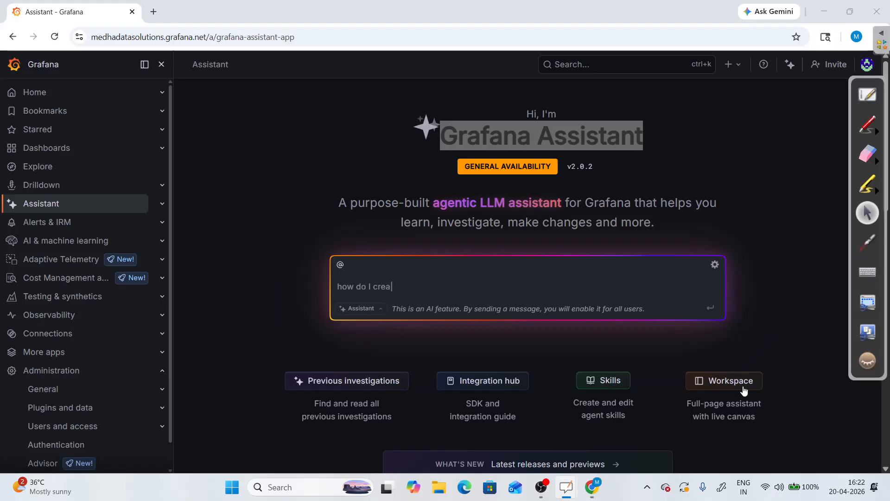